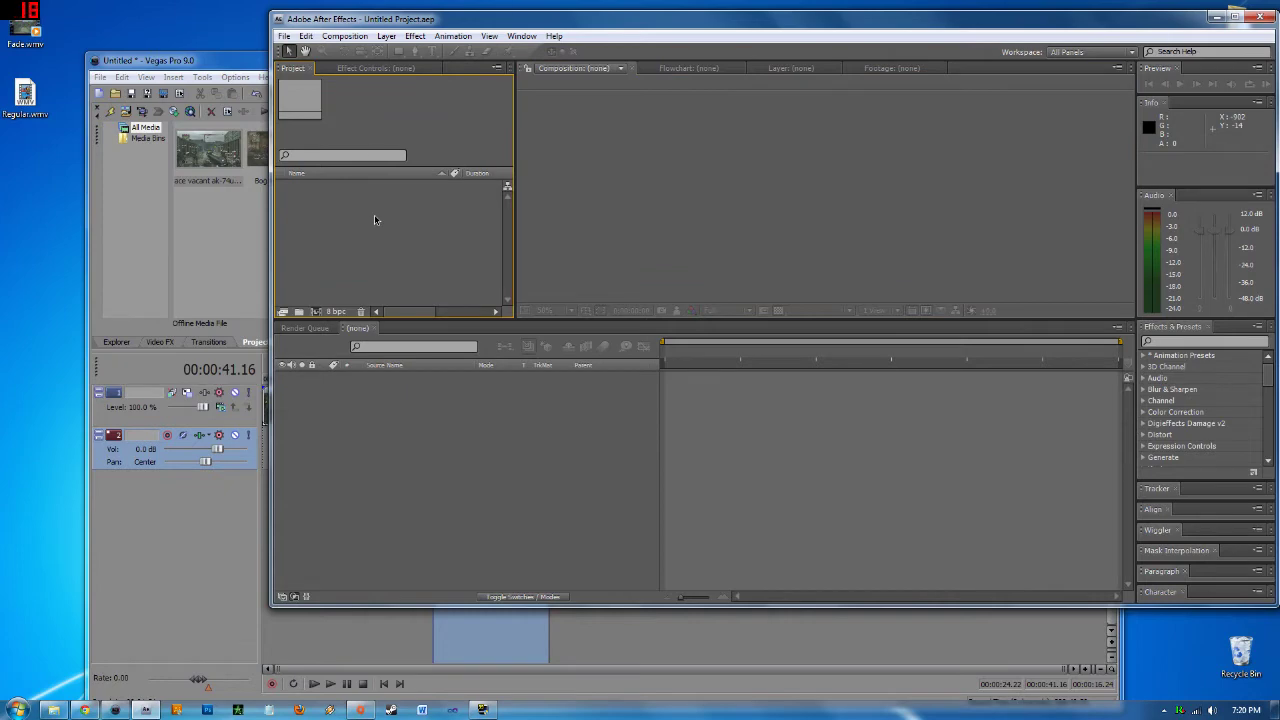
Save the empty After Effects project under the default file name Untitled Project.aep
{"action": "left_click", "coordinate": [284, 36]}
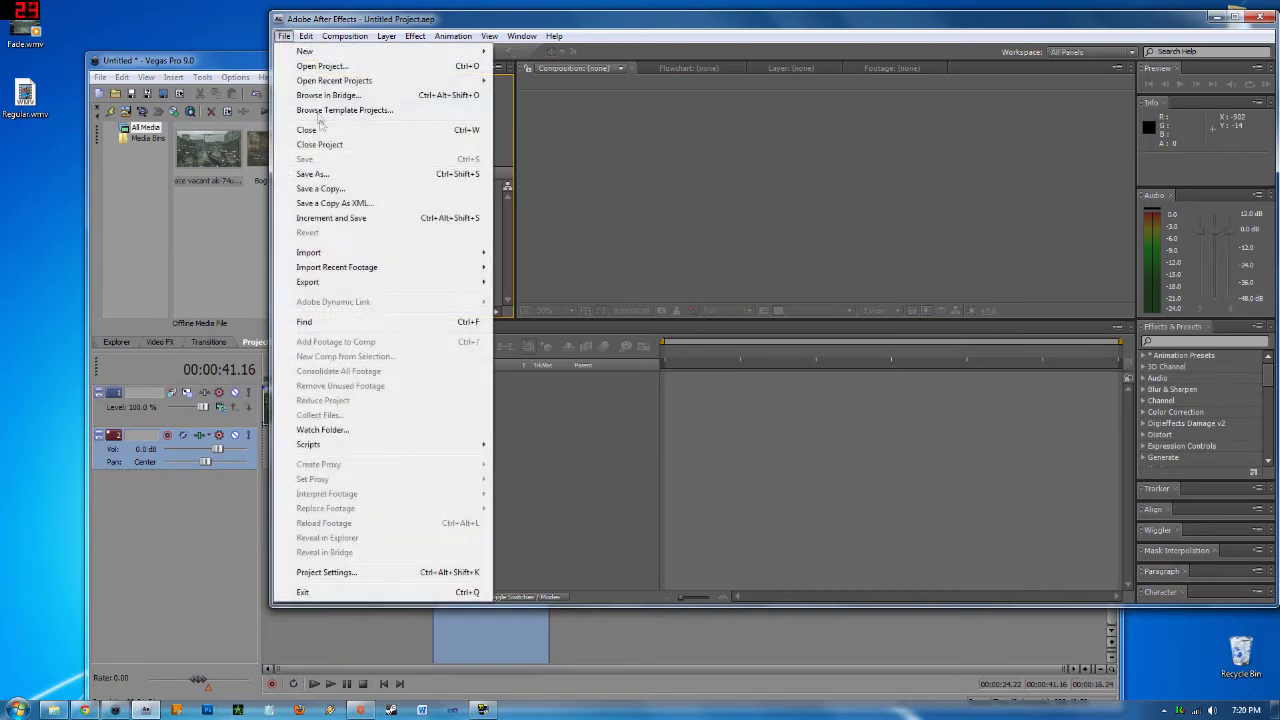
{"action": "left_click", "coordinate": [340, 174]}
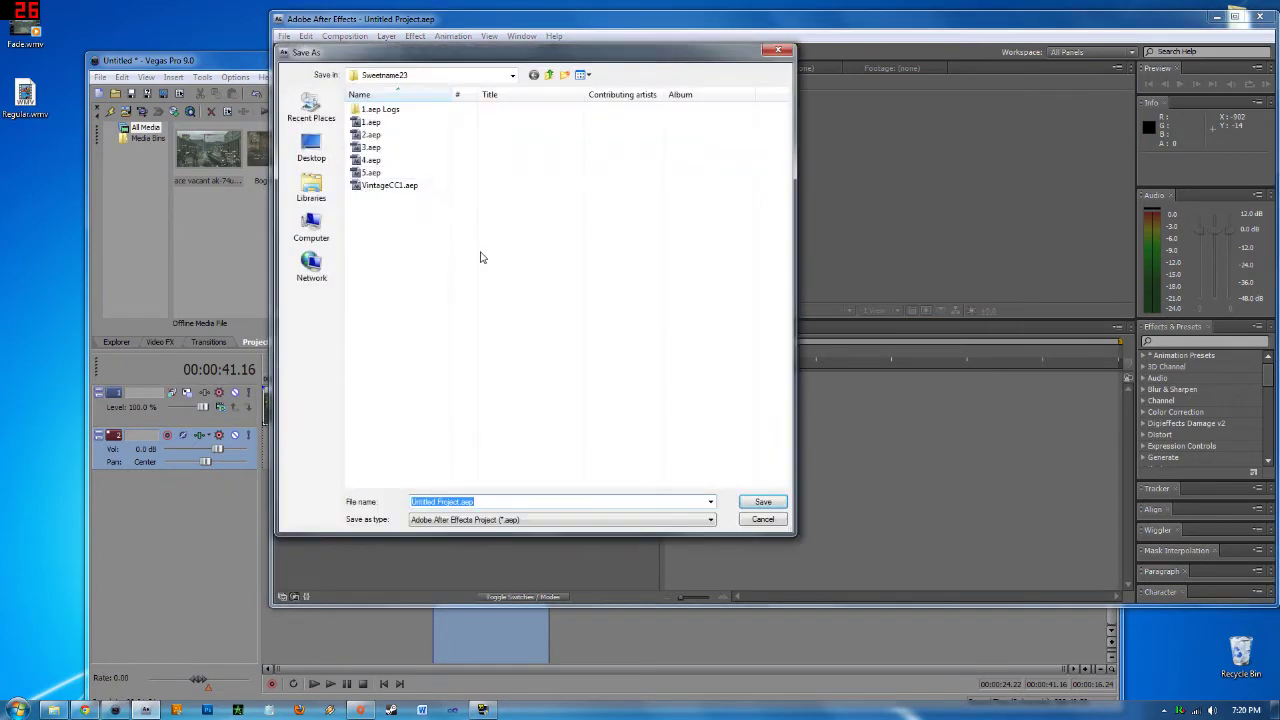
{"action": "key", "text": "Return"}
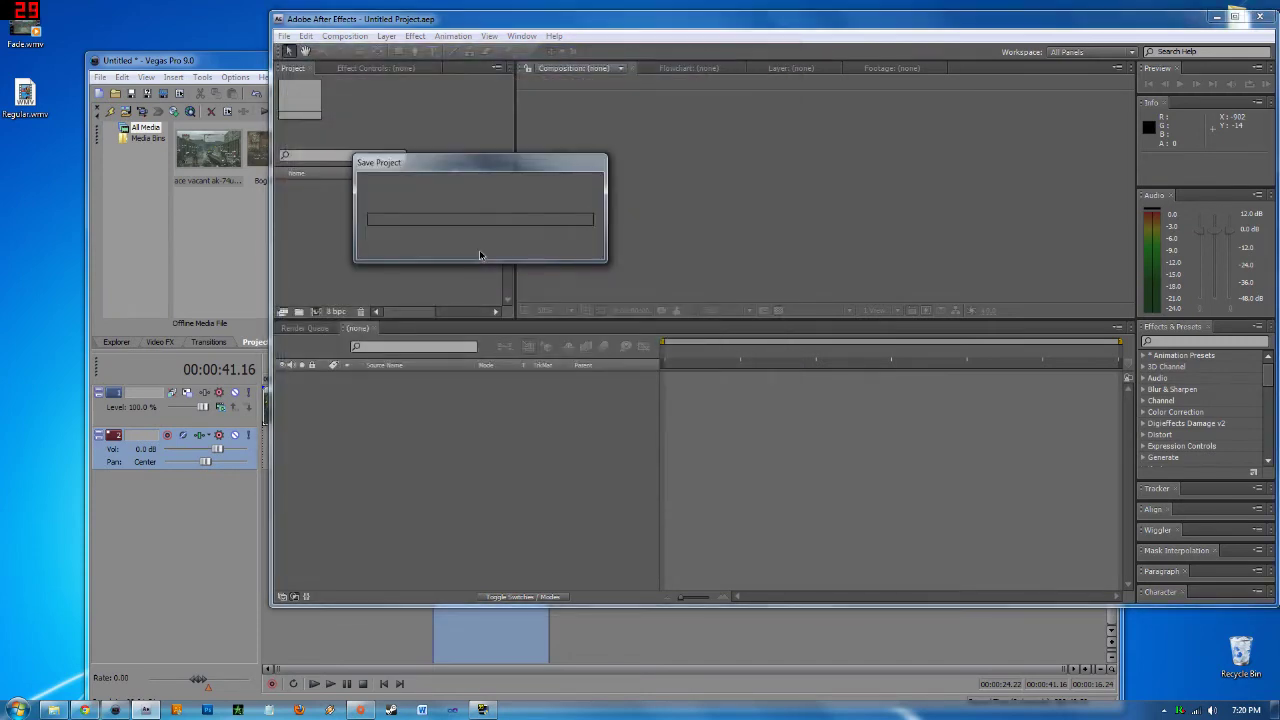
Switch to Vegas Pro and highlight the time spans of the two crossfaded clips and of the separate clip
{"action": "left_click", "coordinate": [167, 71]}
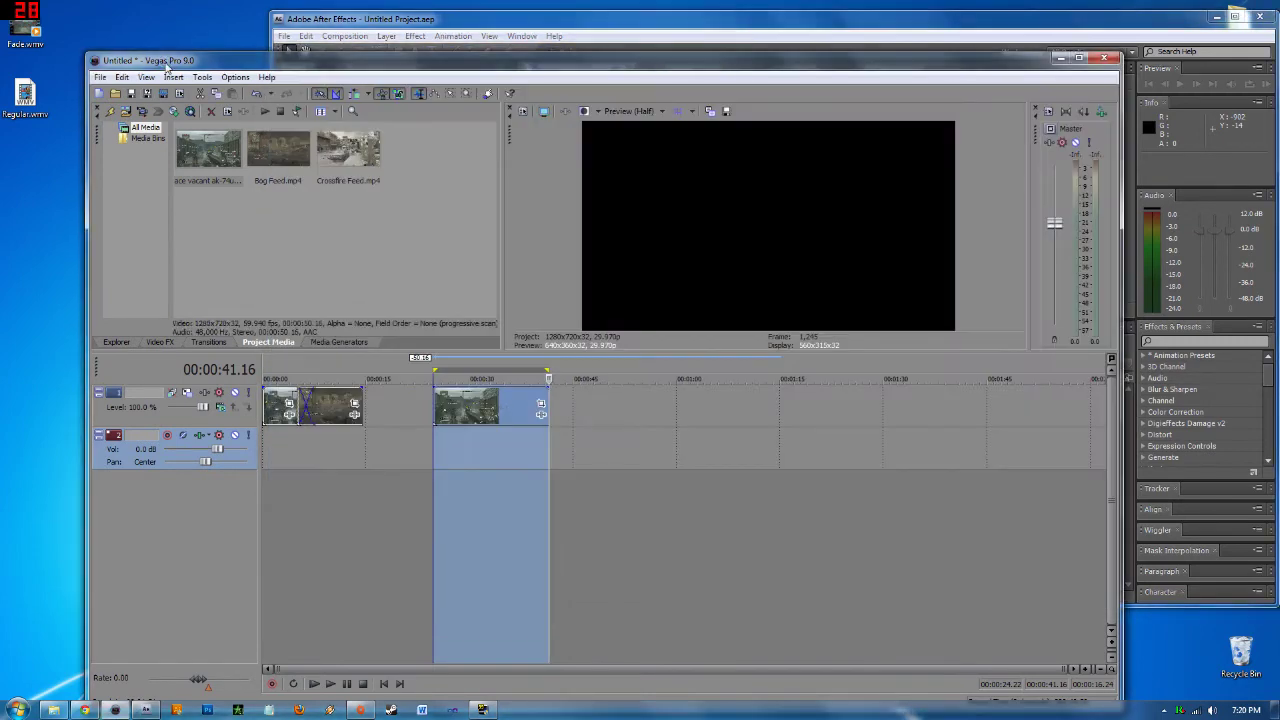
{"action": "left_click", "coordinate": [364, 445]}
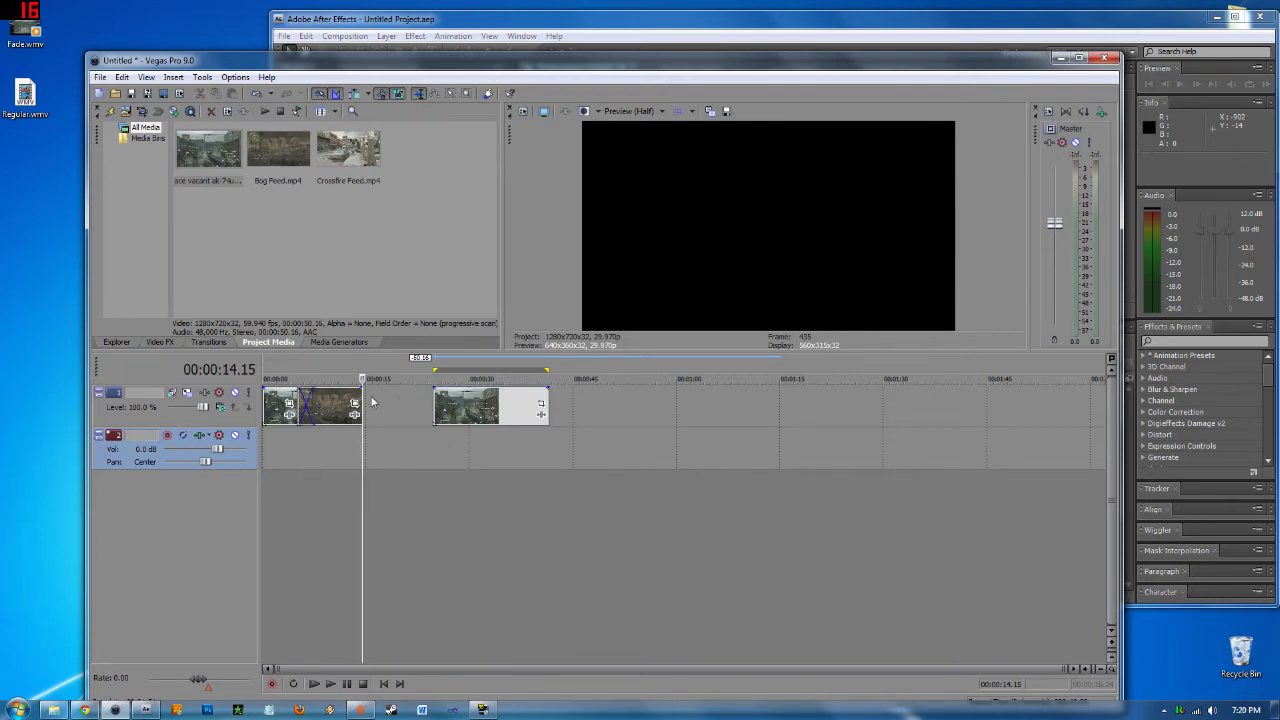
{"action": "left_click_drag", "start_coordinate": [40, 150], "coordinate": [25, 102]}
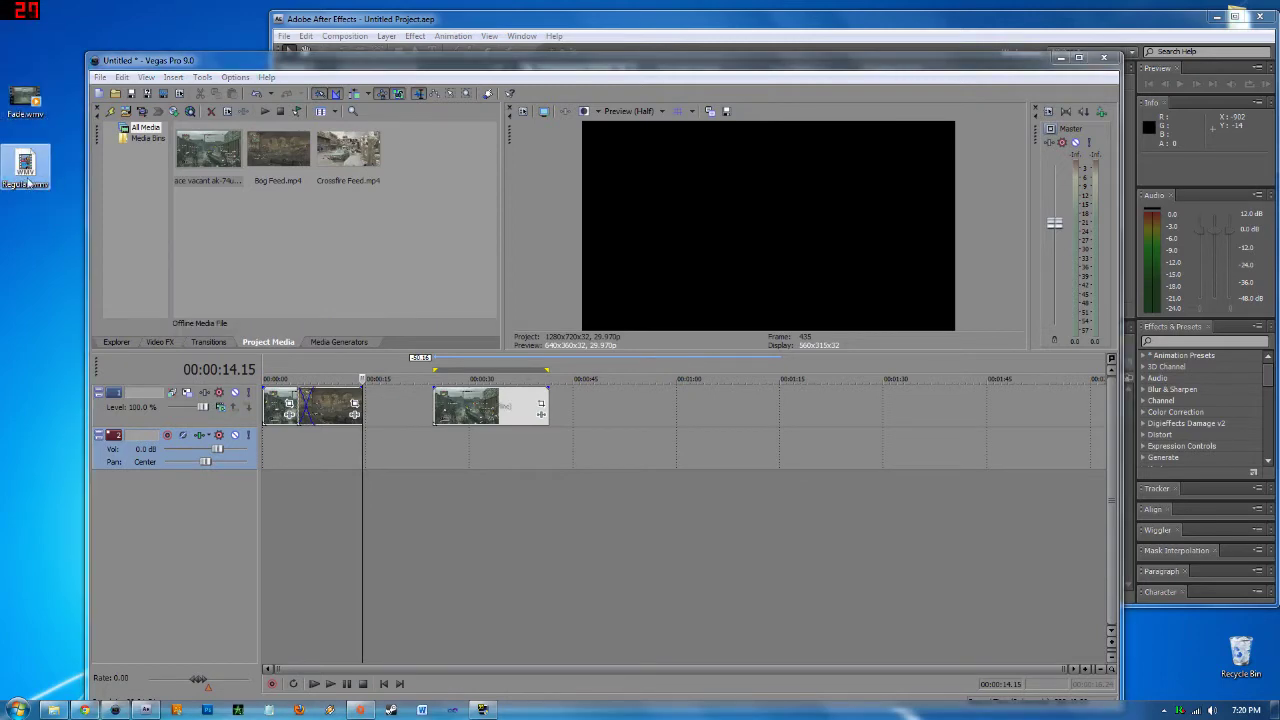
{"action": "left_click_drag", "start_coordinate": [370, 448], "coordinate": [264, 440]}
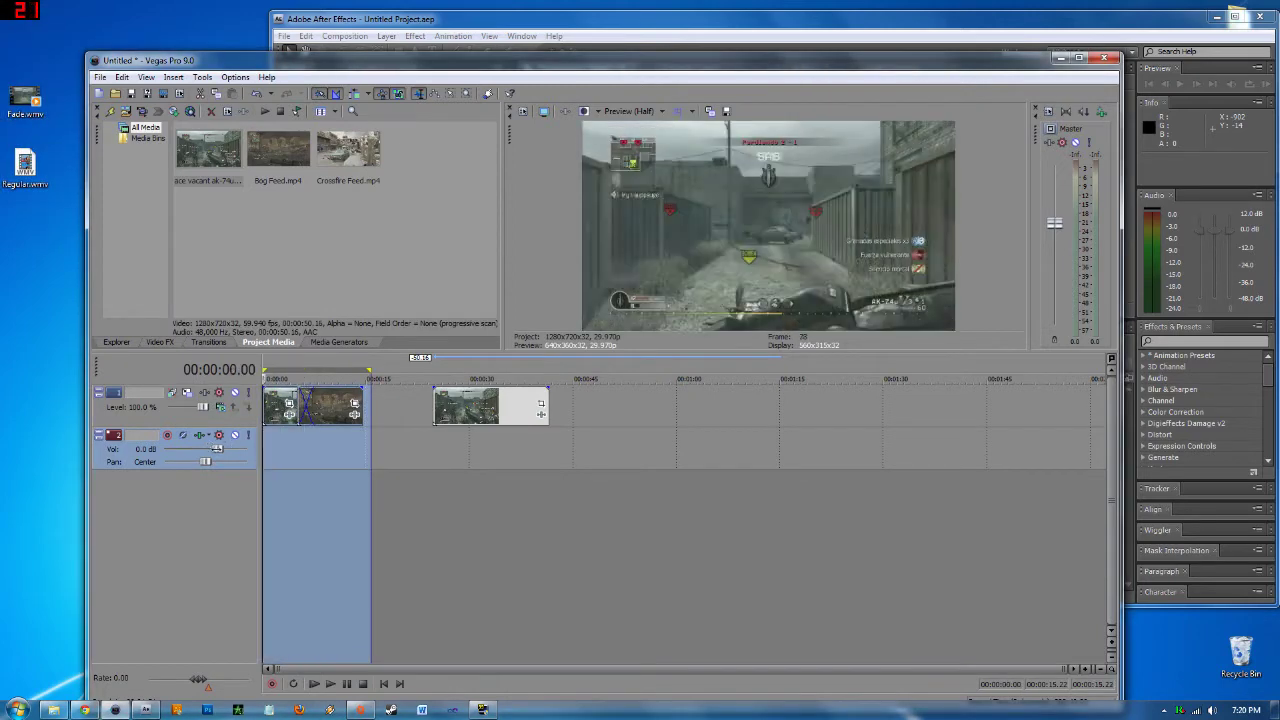
{"action": "left_click_drag", "start_coordinate": [430, 440], "coordinate": [560, 443]}
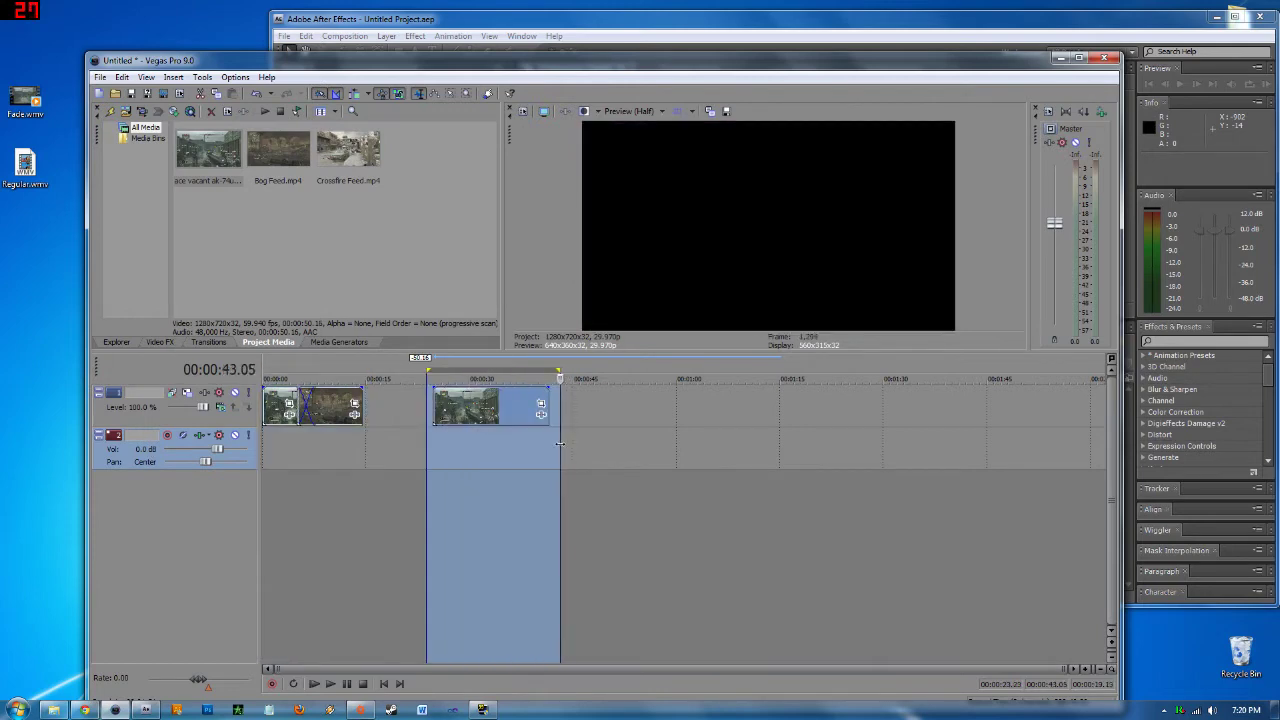
Play the timeline from 00:00:05.00 to review the crossfade between the first two clips
{"action": "left_click", "coordinate": [295, 444]}
{"action": "scroll", "coordinate": [295, 444], "scroll_direction": "up", "scroll_amount": 3}
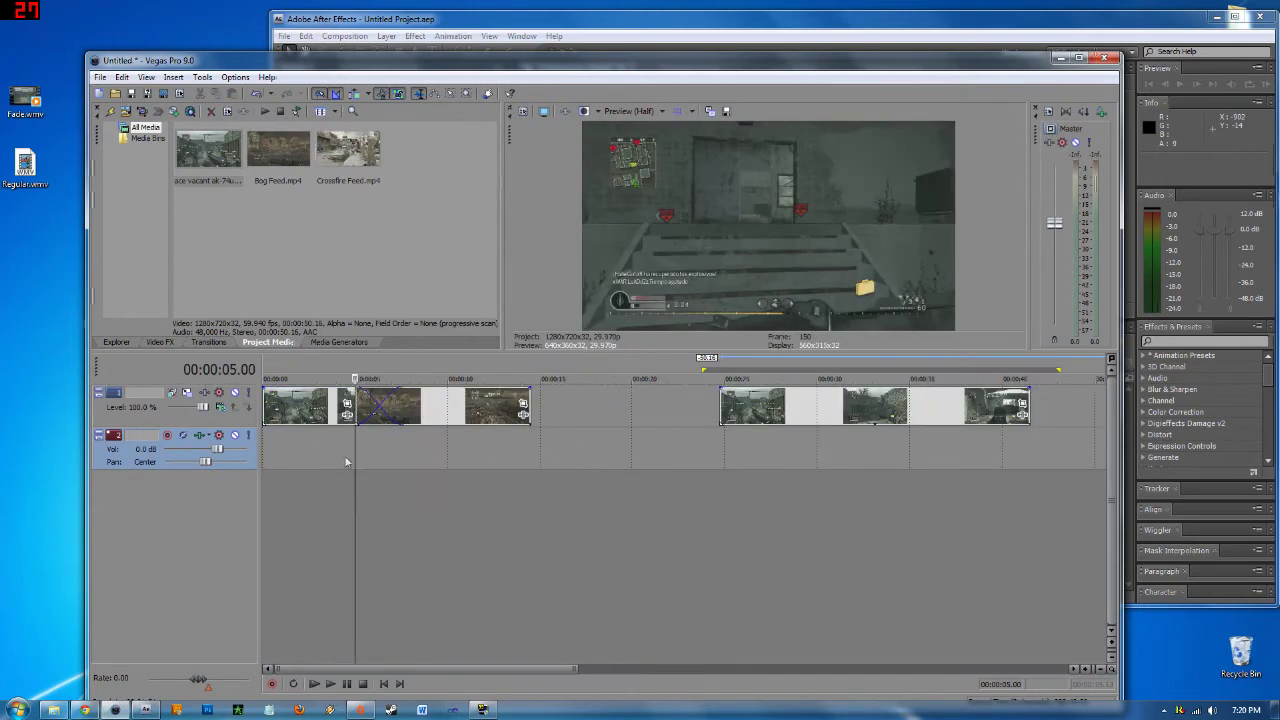
{"action": "key", "text": "space"}
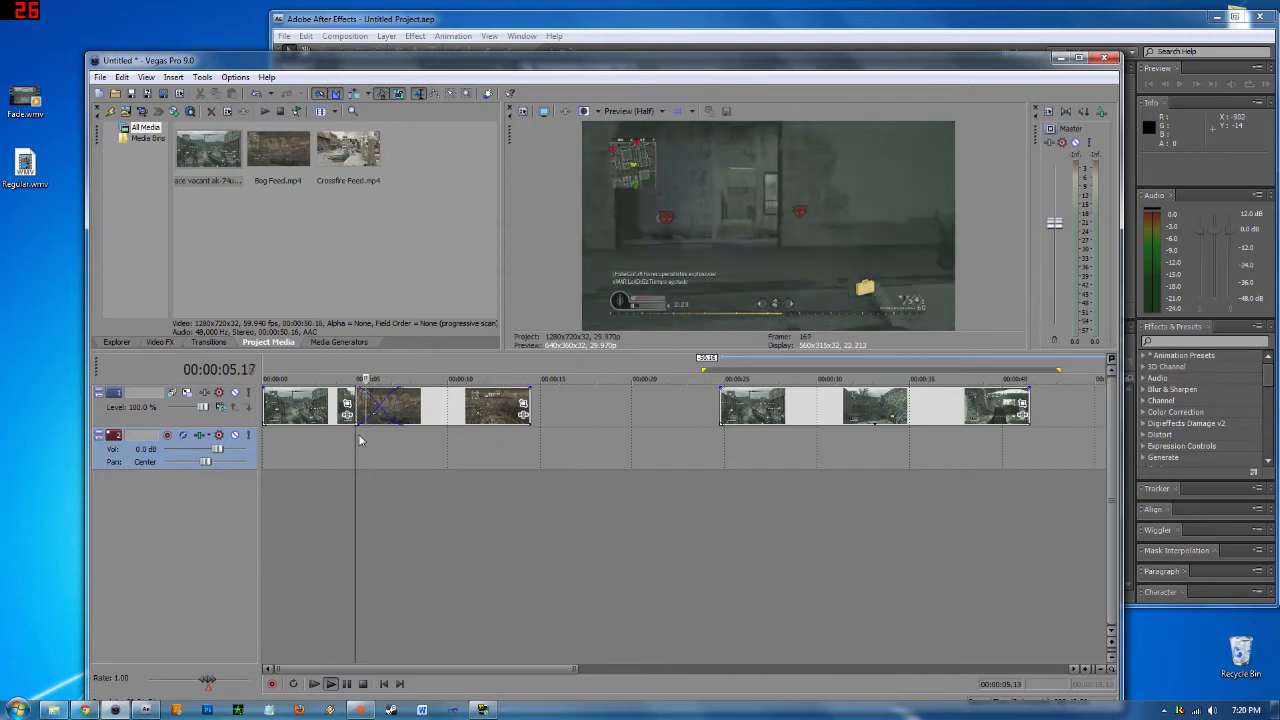
{"action": "key", "text": "space"}
Set the loop region over the separate clip, from 00:00:24.22 to 00:00:41.16
{"action": "left_click", "coordinate": [724, 444]}
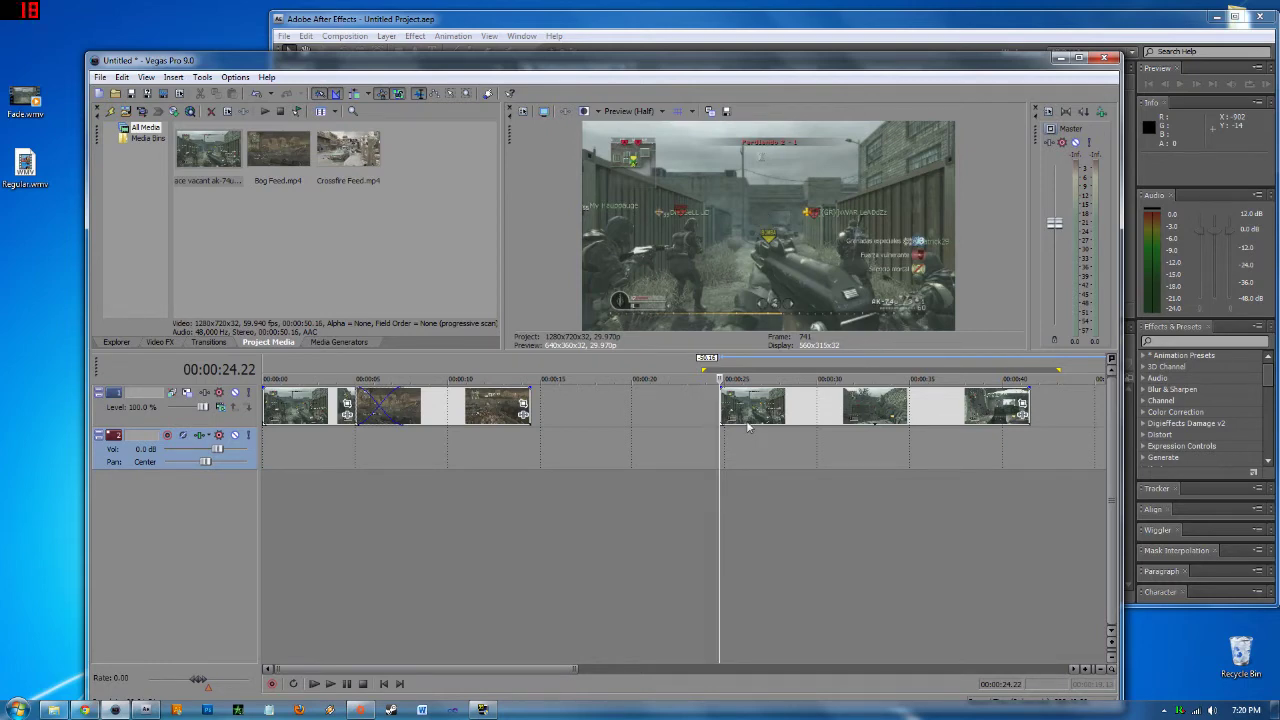
{"action": "left_click_drag", "start_coordinate": [722, 369], "coordinate": [1030, 370]}
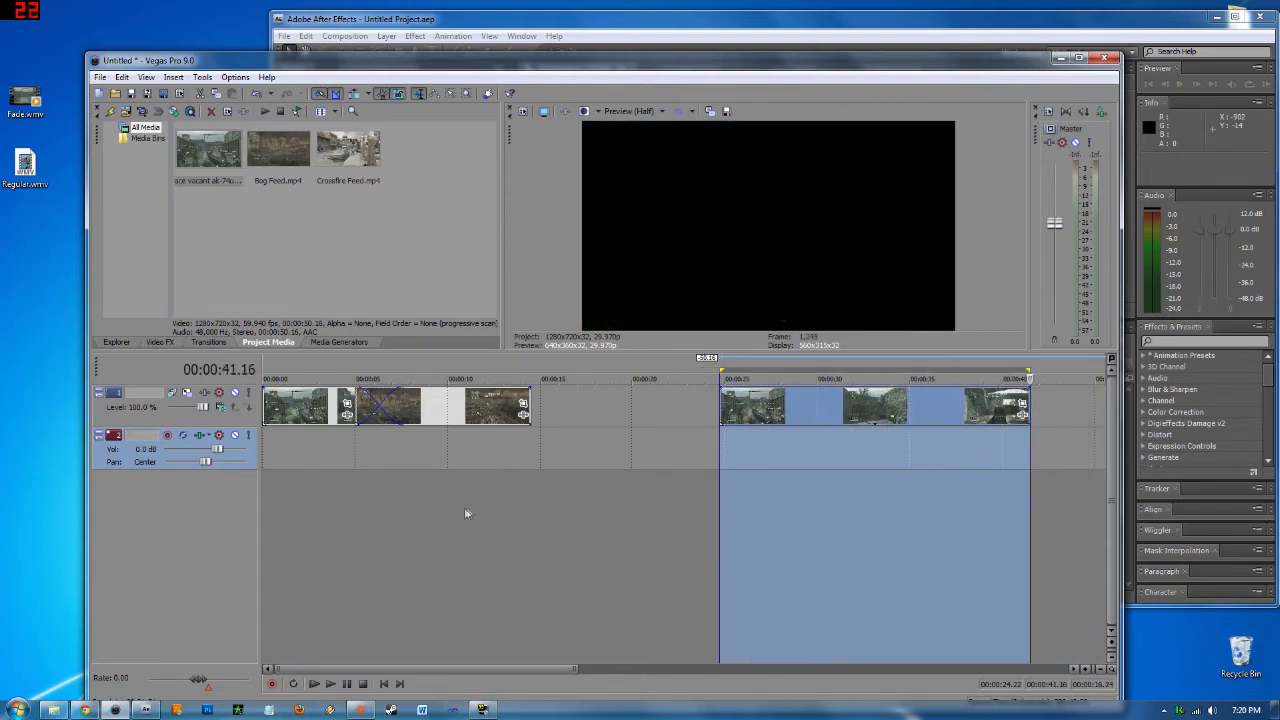
{"action": "scroll", "coordinate": [486, 513], "scroll_direction": "down", "scroll_amount": 3}
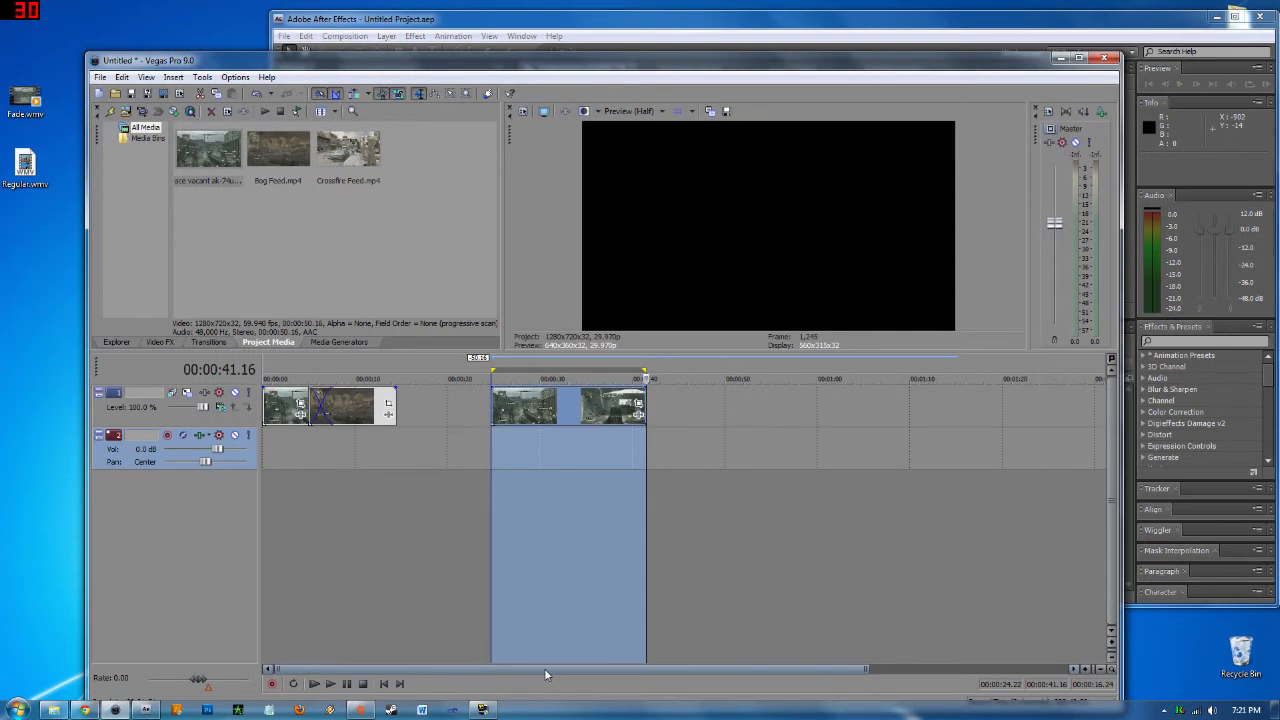
Set the loop region over the two crossfaded clips, from the timeline start to 00:00:14.15
{"action": "left_click_drag", "start_coordinate": [294, 447], "coordinate": [369, 481]}
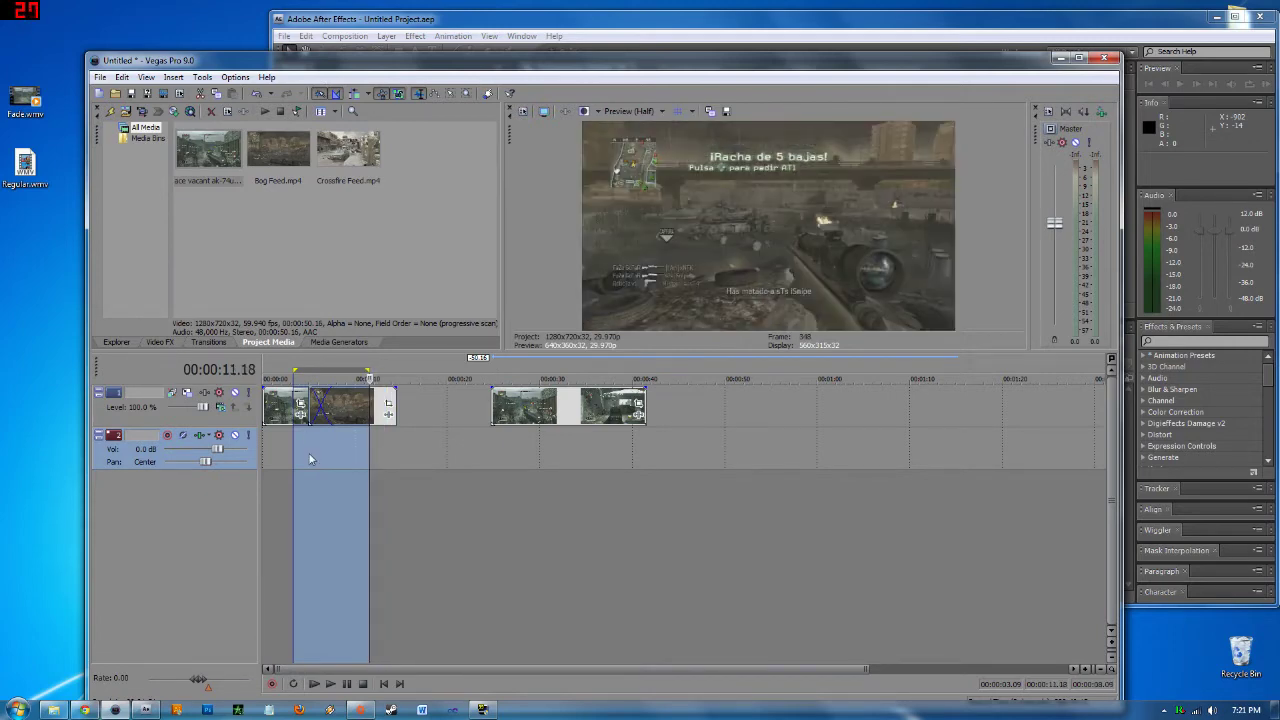
{"action": "left_click", "coordinate": [395, 442]}
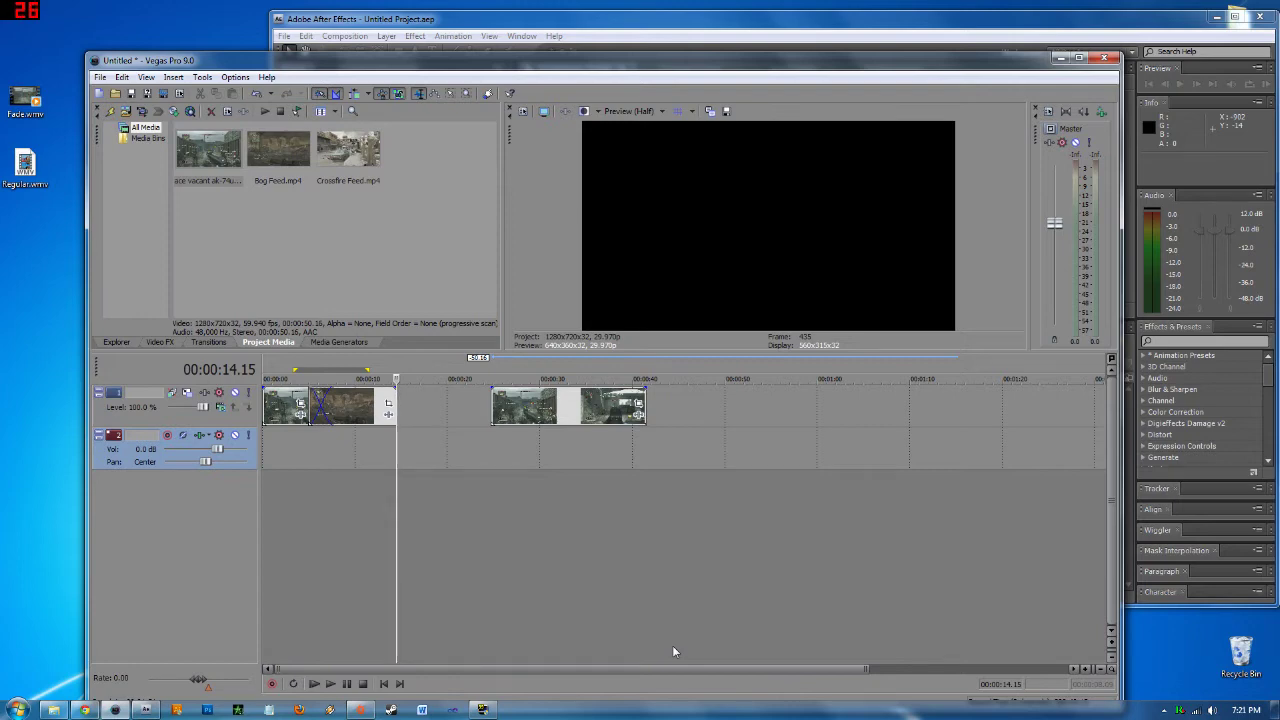
{"action": "left_click_drag", "start_coordinate": [264, 370], "coordinate": [396, 371]}
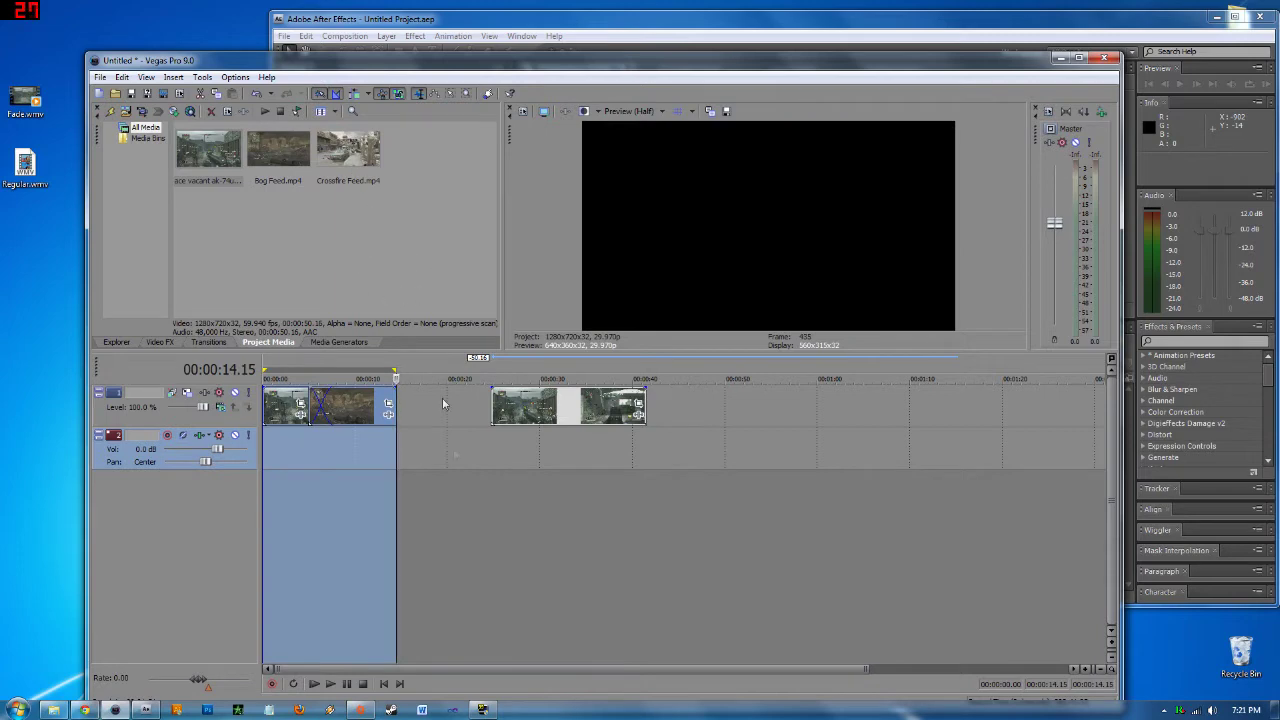
Examine the start and end of the crossfade, the end of the paired clips and the separate clip
{"action": "left_click", "coordinate": [310, 438]}
{"action": "left_click", "coordinate": [334, 440]}
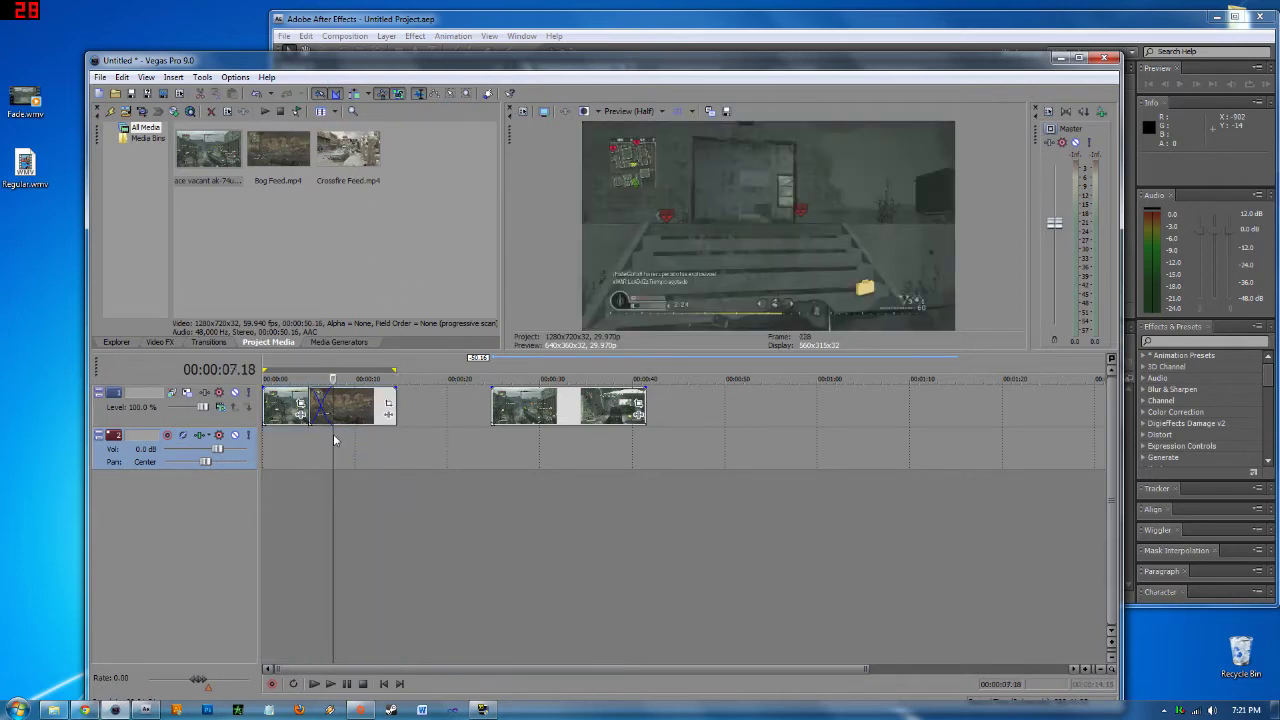
{"action": "left_click", "coordinate": [397, 436]}
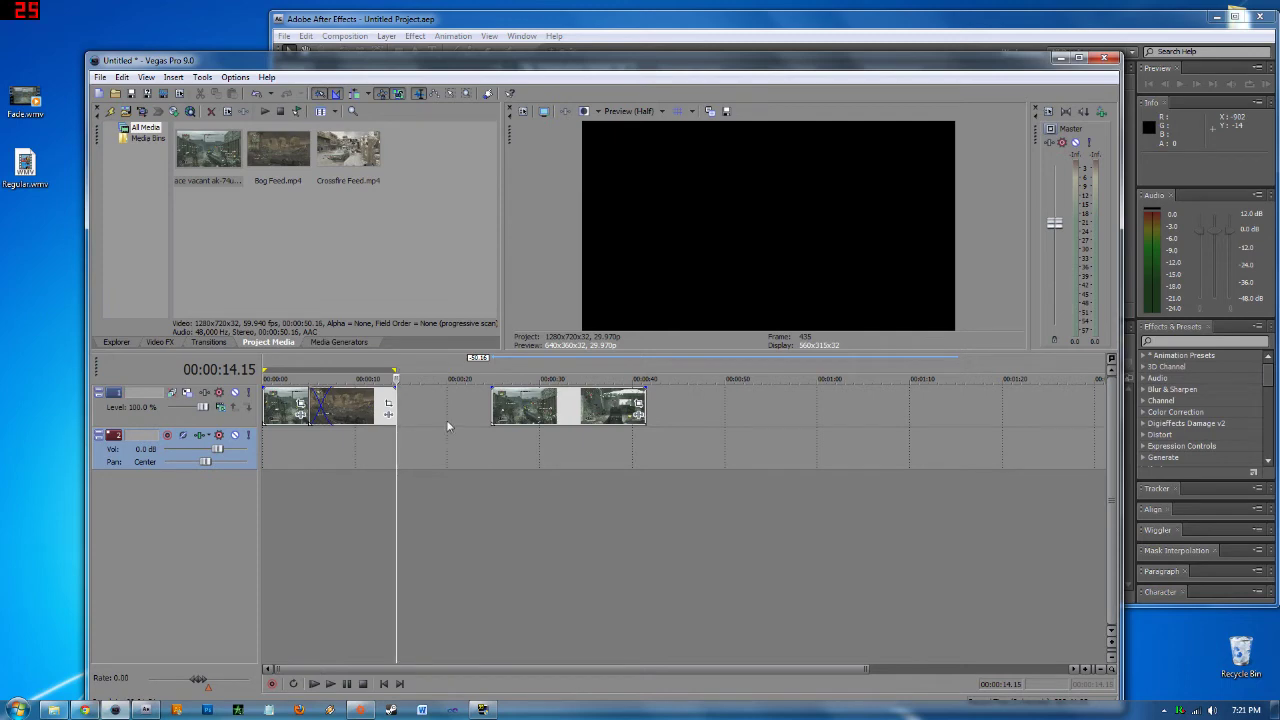
{"action": "left_click", "coordinate": [489, 440]}
{"action": "left_click", "coordinate": [606, 446]}
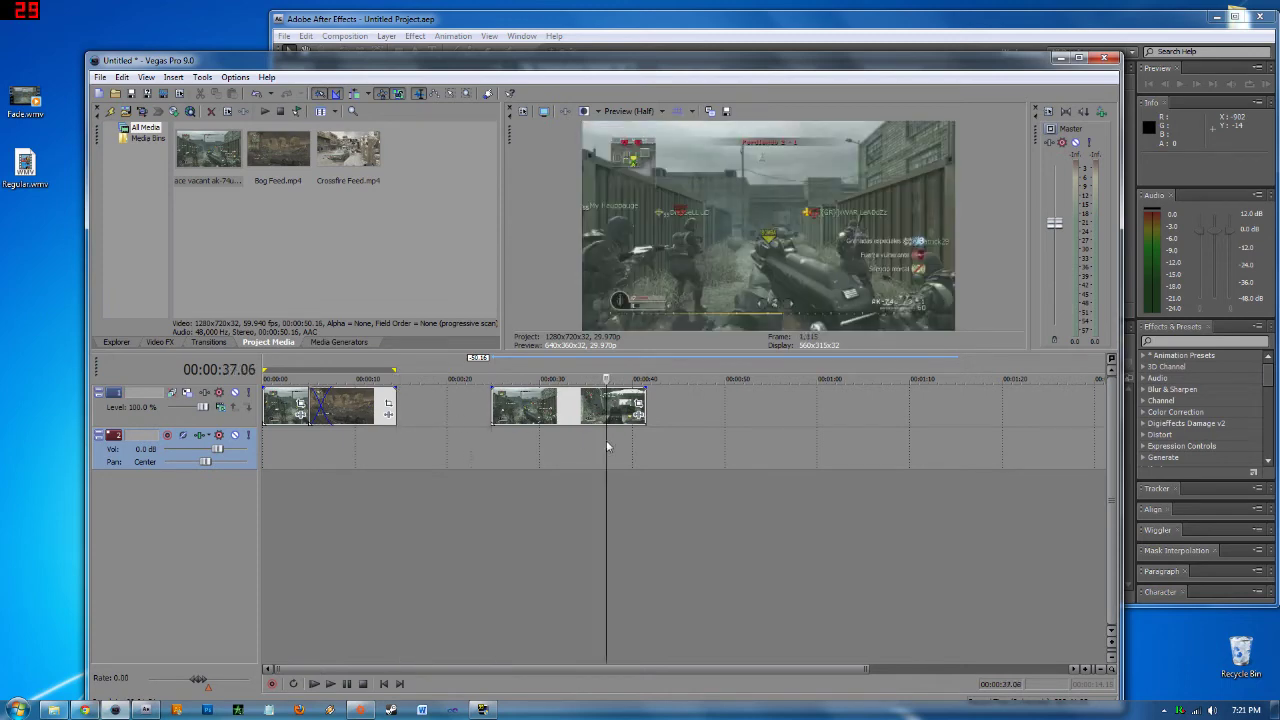
Switch to After Effects, enlarge its window and import Fade.wmv and Regular.wmv from the desktop into the project
{"action": "left_click", "coordinate": [416, 18]}
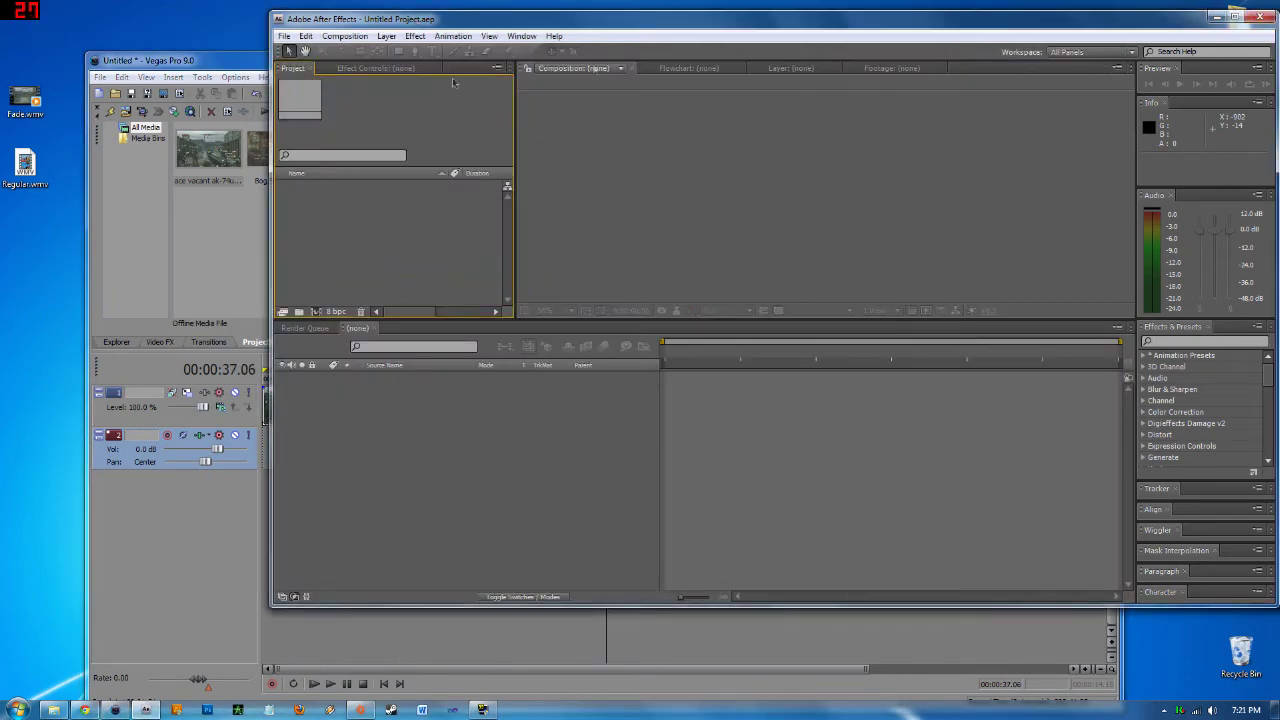
{"action": "left_click_drag", "start_coordinate": [270, 605], "coordinate": [128, 662]}
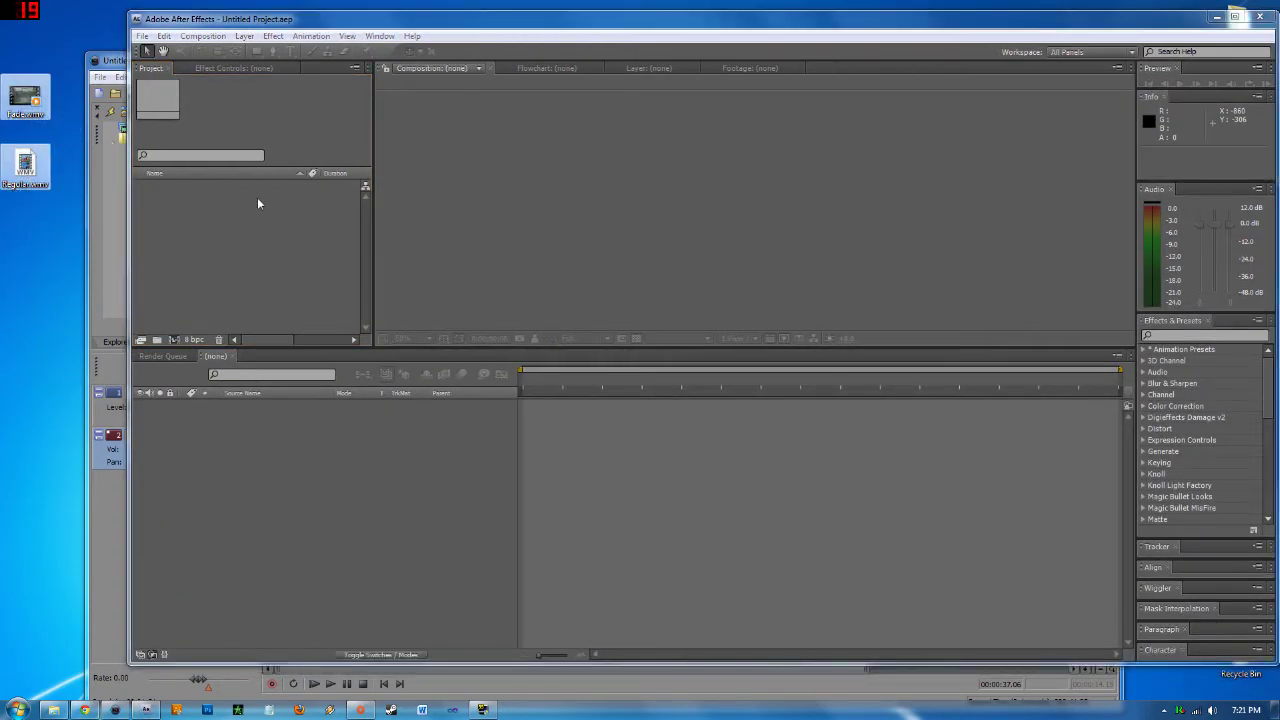
{"action": "left_click_drag", "start_coordinate": [38, 100], "coordinate": [237, 222]}
{"action": "left_click_drag", "start_coordinate": [250, 225], "coordinate": [246, 214]}
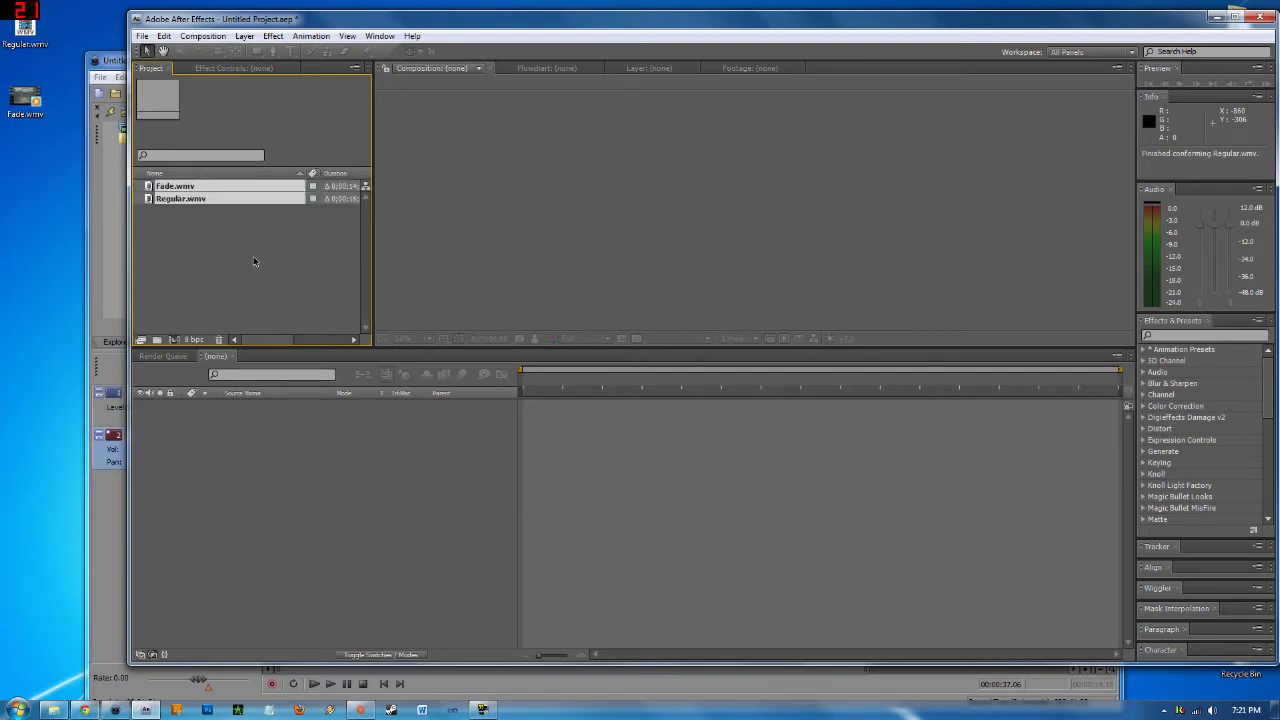
{"action": "left_click", "coordinate": [254, 263]}
Create a composition from the Regular.wmv footage in a further enlarged window
{"action": "left_click_drag", "start_coordinate": [129, 662], "coordinate": [60, 682]}
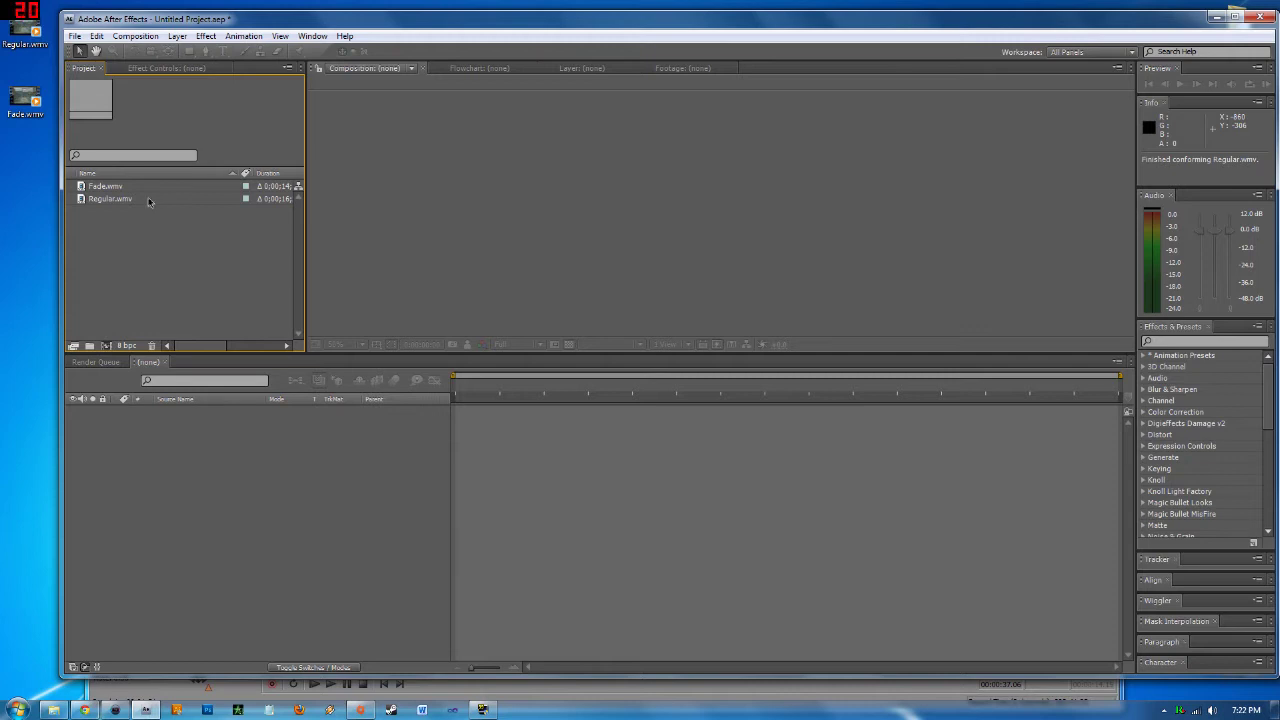
{"action": "left_click_drag", "start_coordinate": [110, 199], "coordinate": [577, 222]}
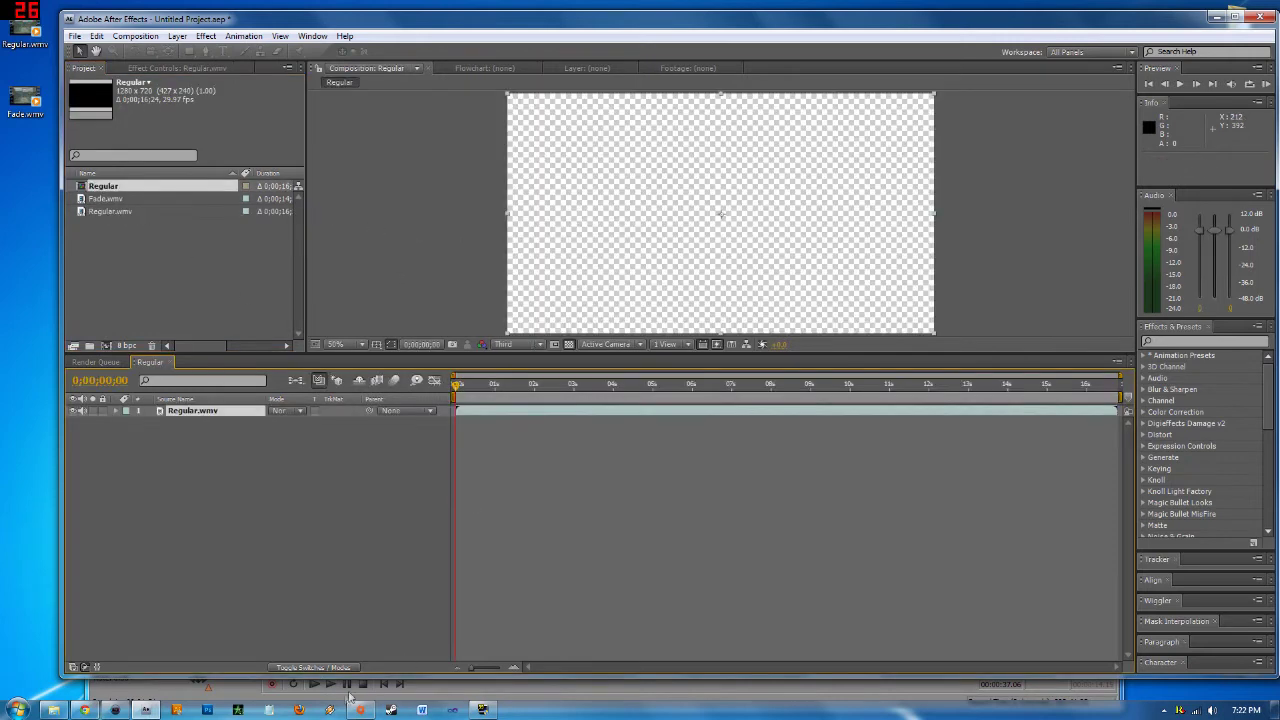
{"action": "key", "text": "alt+Tab"}
{"action": "key", "text": "alt+Tab"}
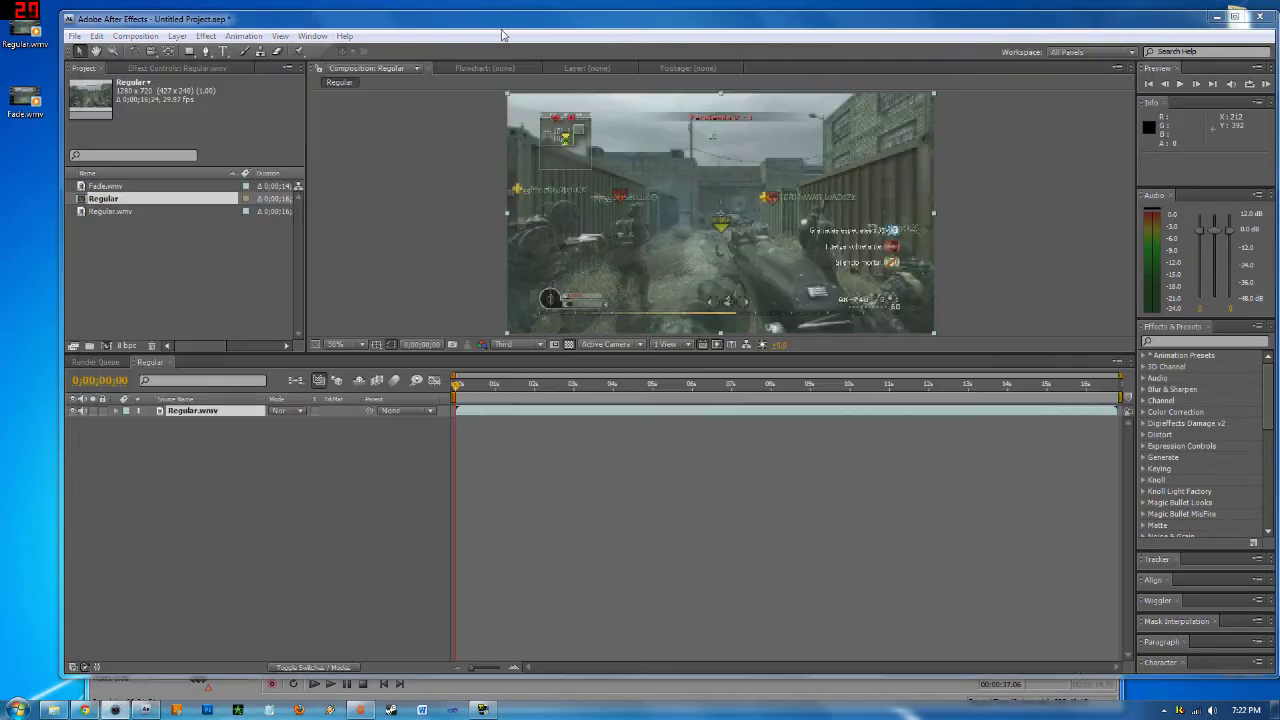
Scrub through the Regular composition and run a RAM preview from its beginning
{"action": "left_click", "coordinate": [459, 387]}
{"action": "left_click_drag", "start_coordinate": [481, 393], "coordinate": [585, 393]}
{"action": "left_click_drag", "start_coordinate": [803, 387], "coordinate": [830, 418]}
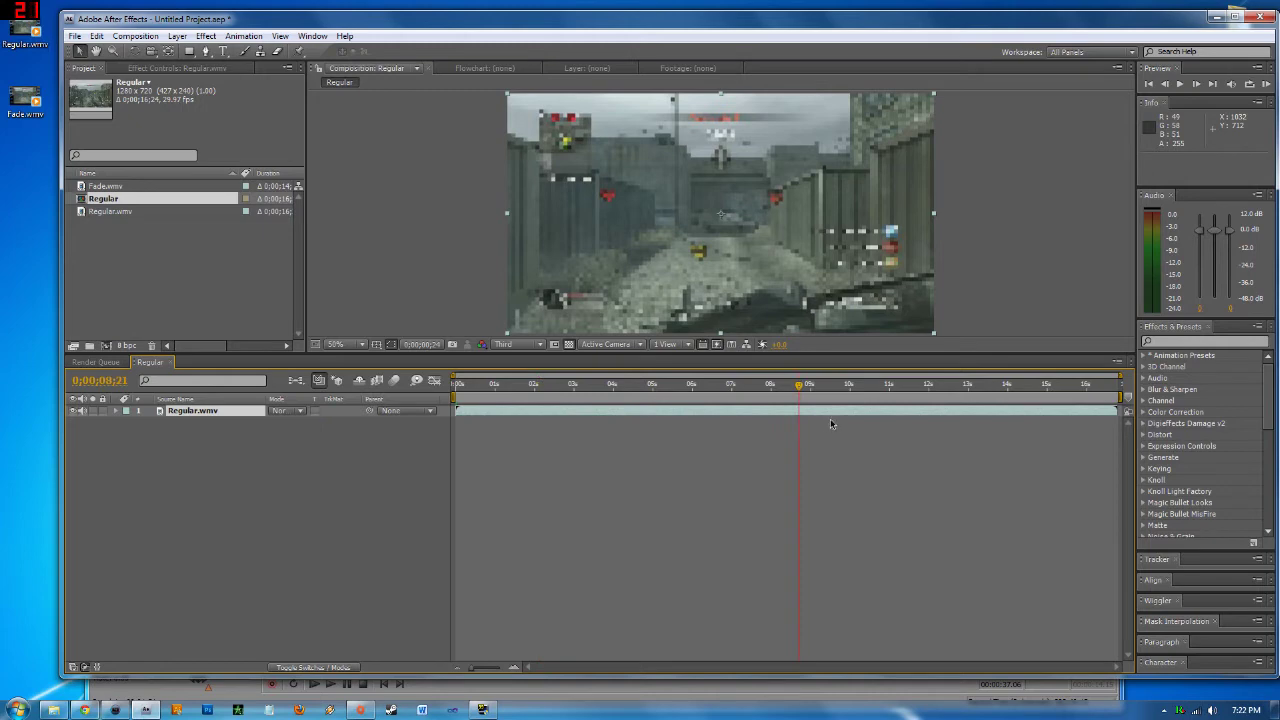
{"action": "key", "text": "Home"}
{"action": "key", "text": "KP_0"}
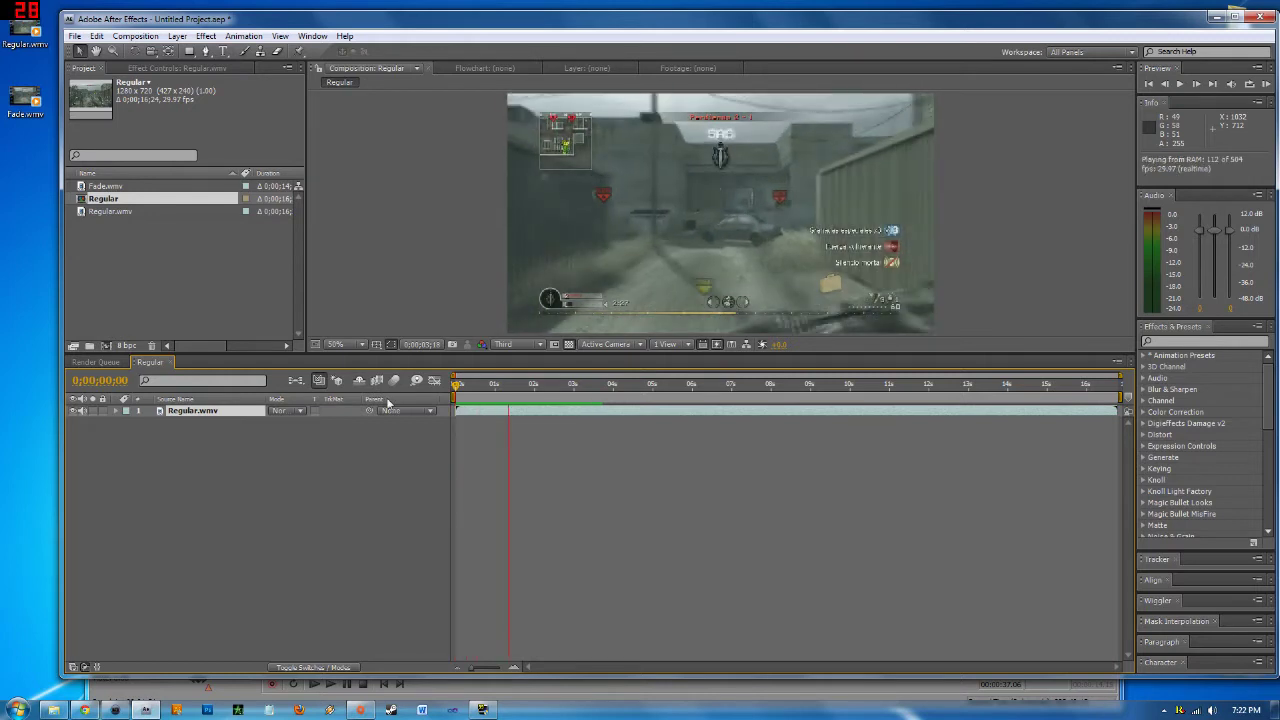
{"action": "key", "text": "space"}
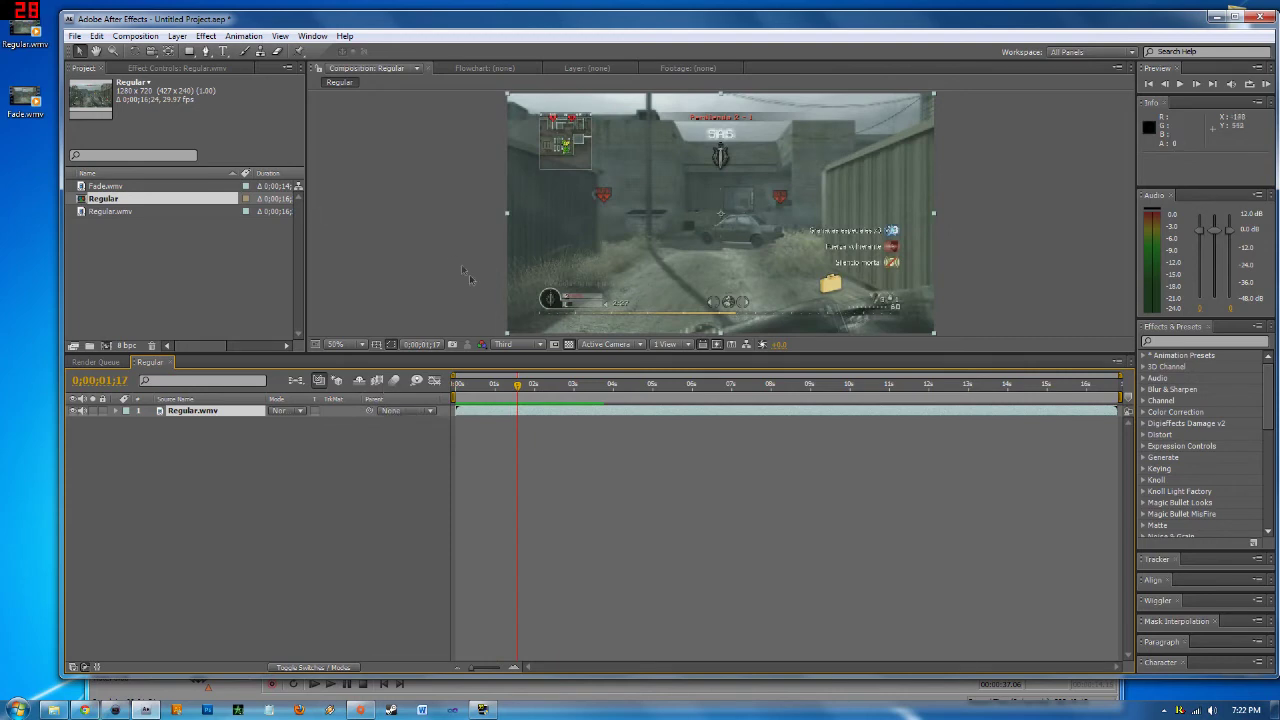
Move the current time to 0;00;02;06 and apply the Video Copilot Twitch effect to the Regular.wmv layer
{"action": "left_click_drag", "start_coordinate": [527, 390], "coordinate": [545, 390]}
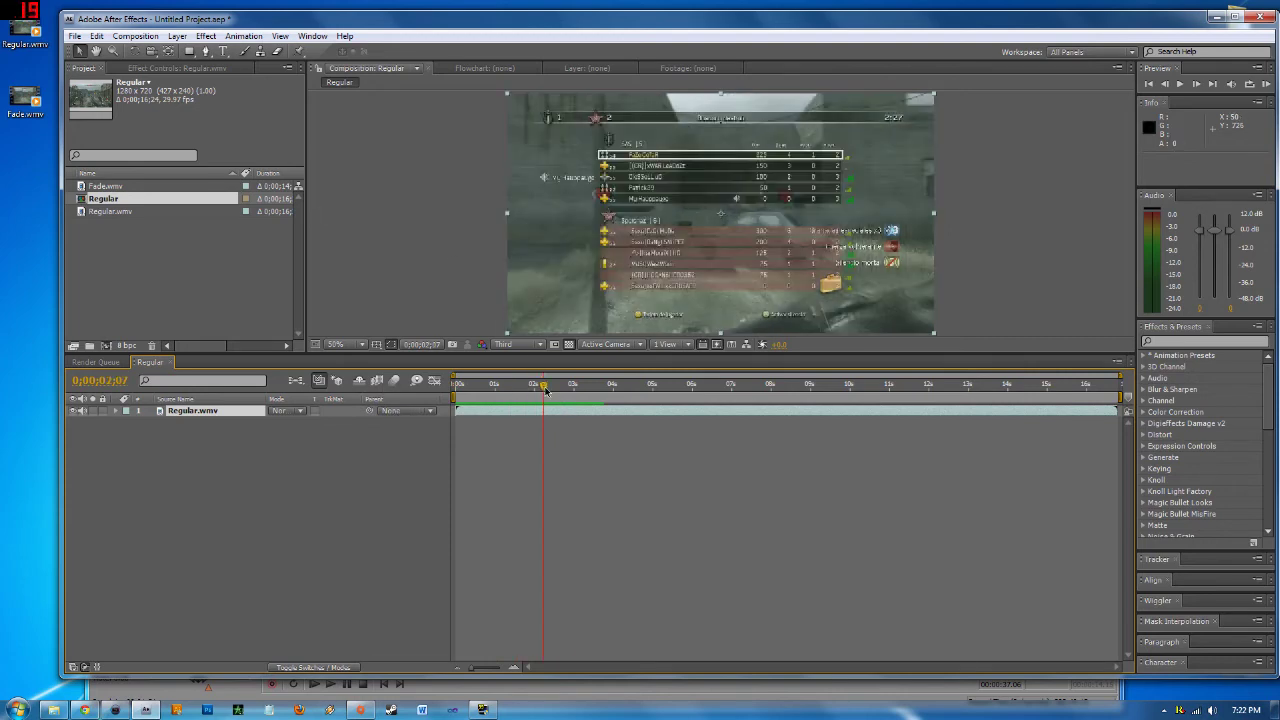
{"action": "left_click_drag", "start_coordinate": [545, 390], "coordinate": [545, 399]}
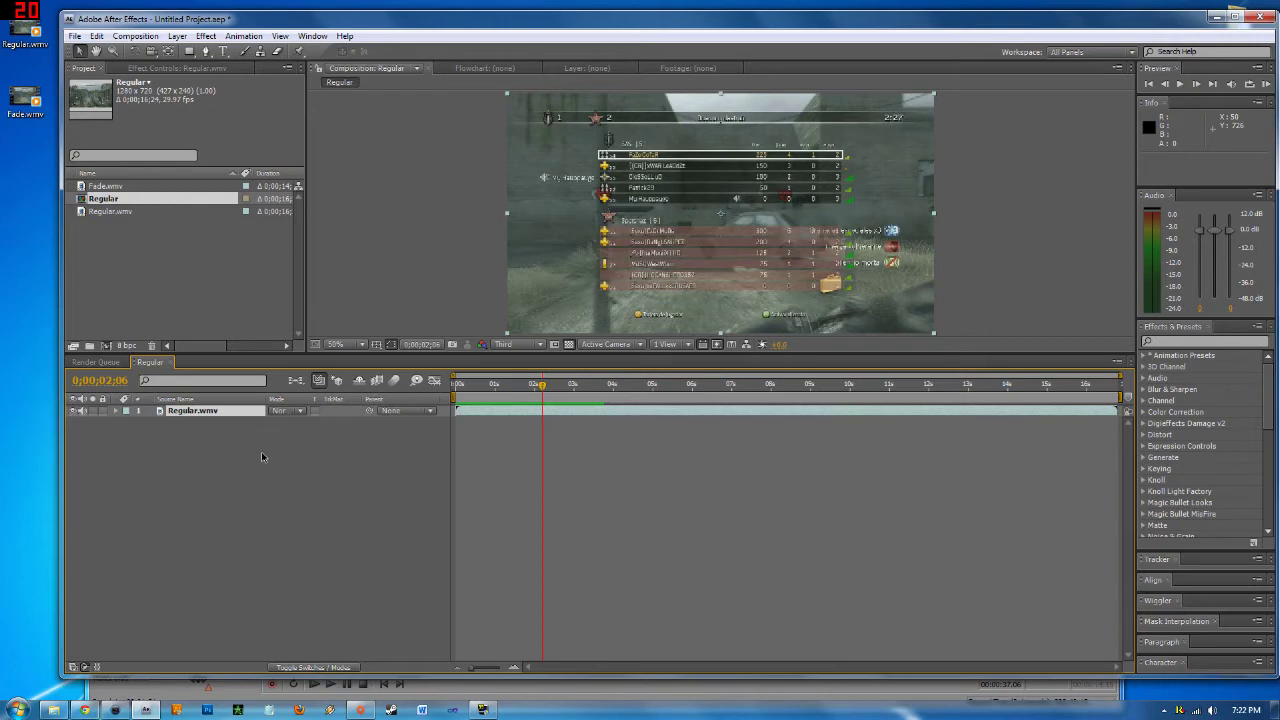
{"action": "left_click", "coordinate": [207, 36]}
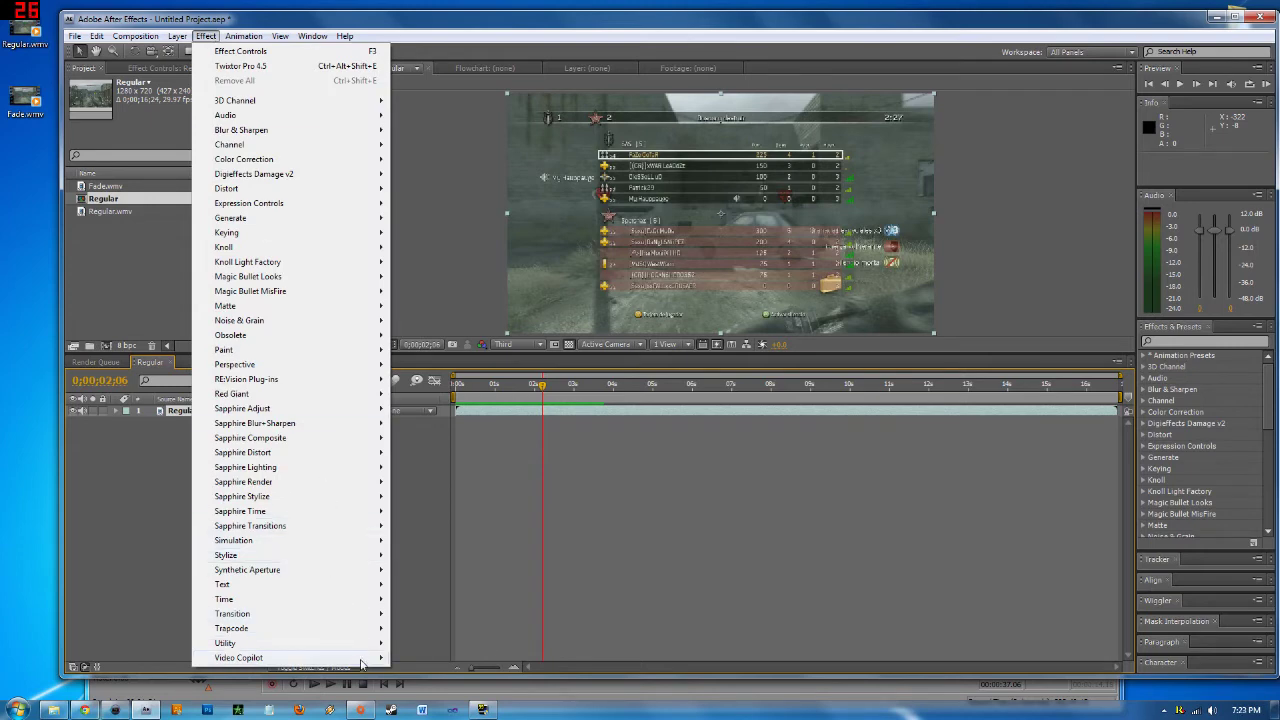
{"action": "mouse_move", "coordinate": [362, 659]}
{"action": "left_click", "coordinate": [430, 674]}
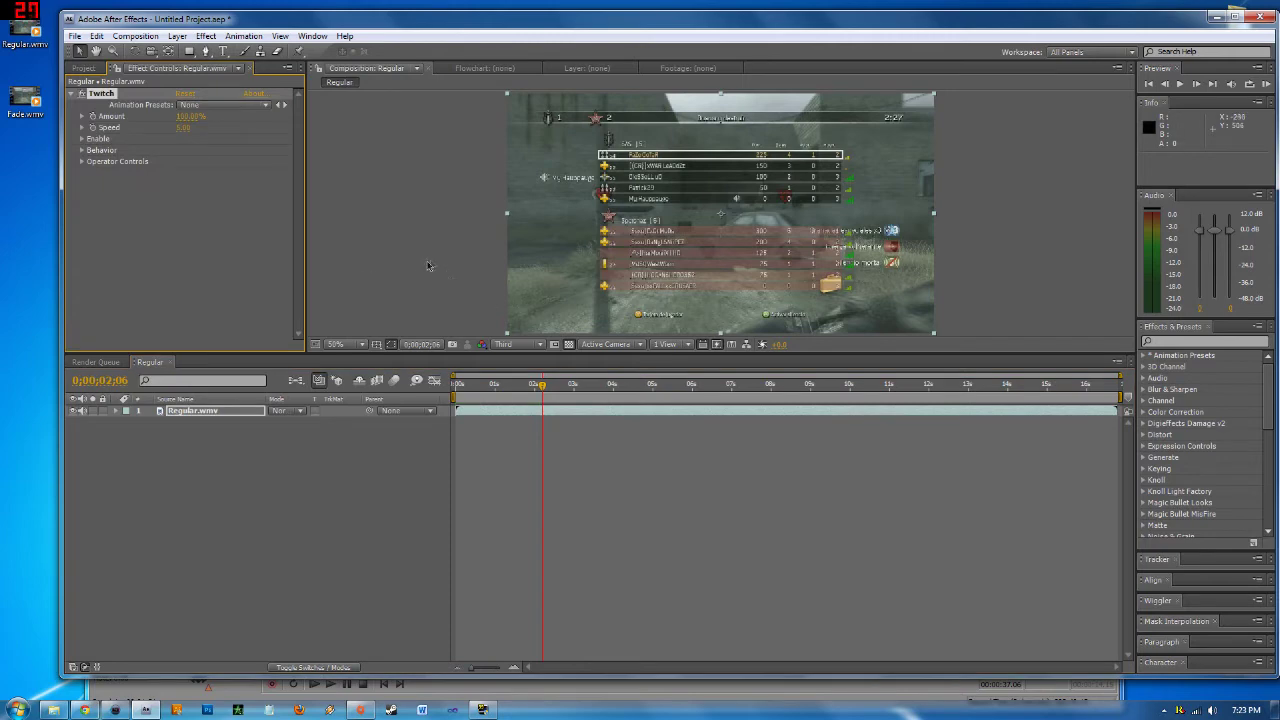
Expand the Twitch effect's Enable options and play back the composition
{"action": "left_click", "coordinate": [80, 117]}
{"action": "left_click", "coordinate": [80, 117]}
{"action": "left_click", "coordinate": [80, 117]}
{"action": "left_click", "coordinate": [82, 141]}
{"action": "left_click", "coordinate": [179, 161]}
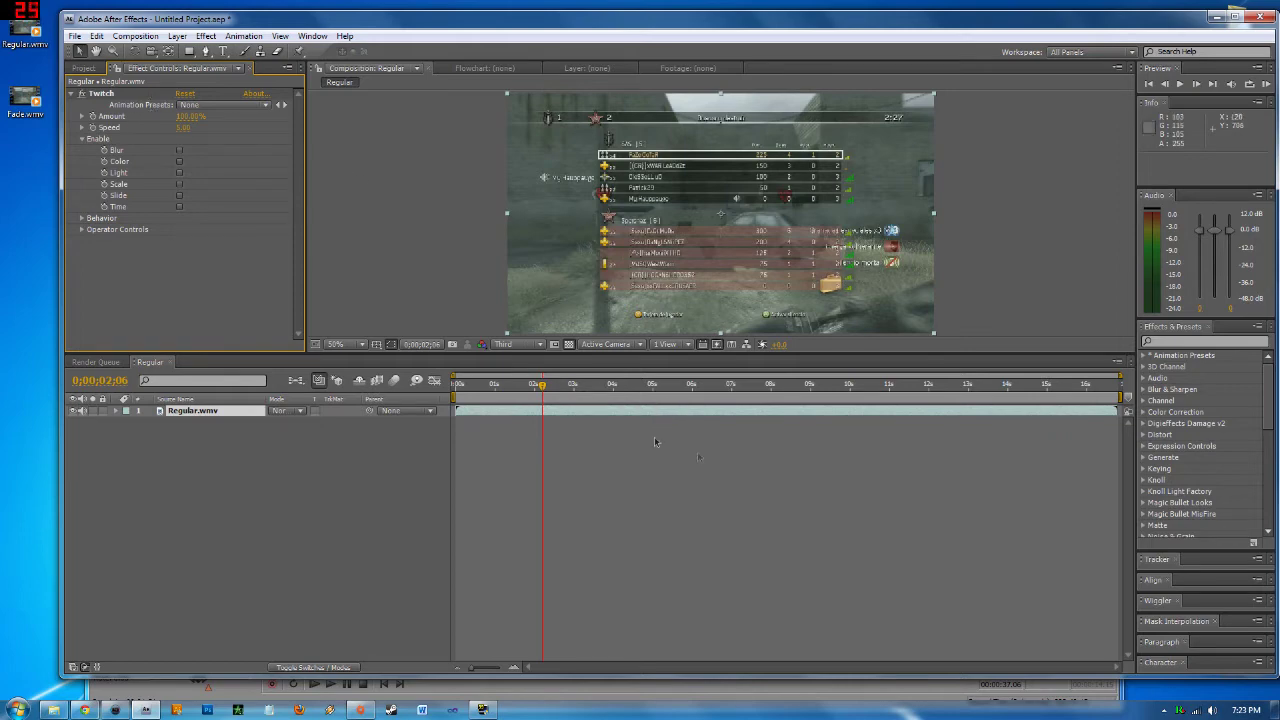
{"action": "key", "text": "space"}
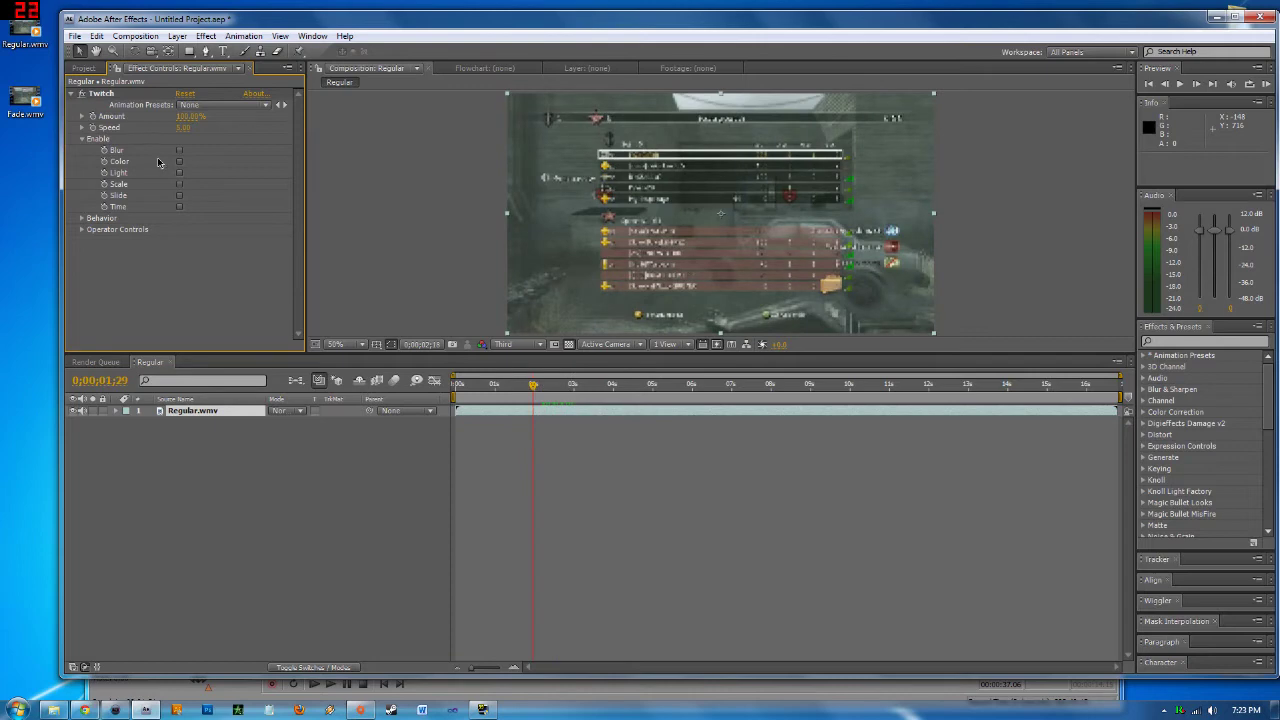
Reveal the Regular.wmv layer's Twitch properties and set the Amount keyframe at 0;00;02;27 to 100%
{"action": "key", "text": "u"}
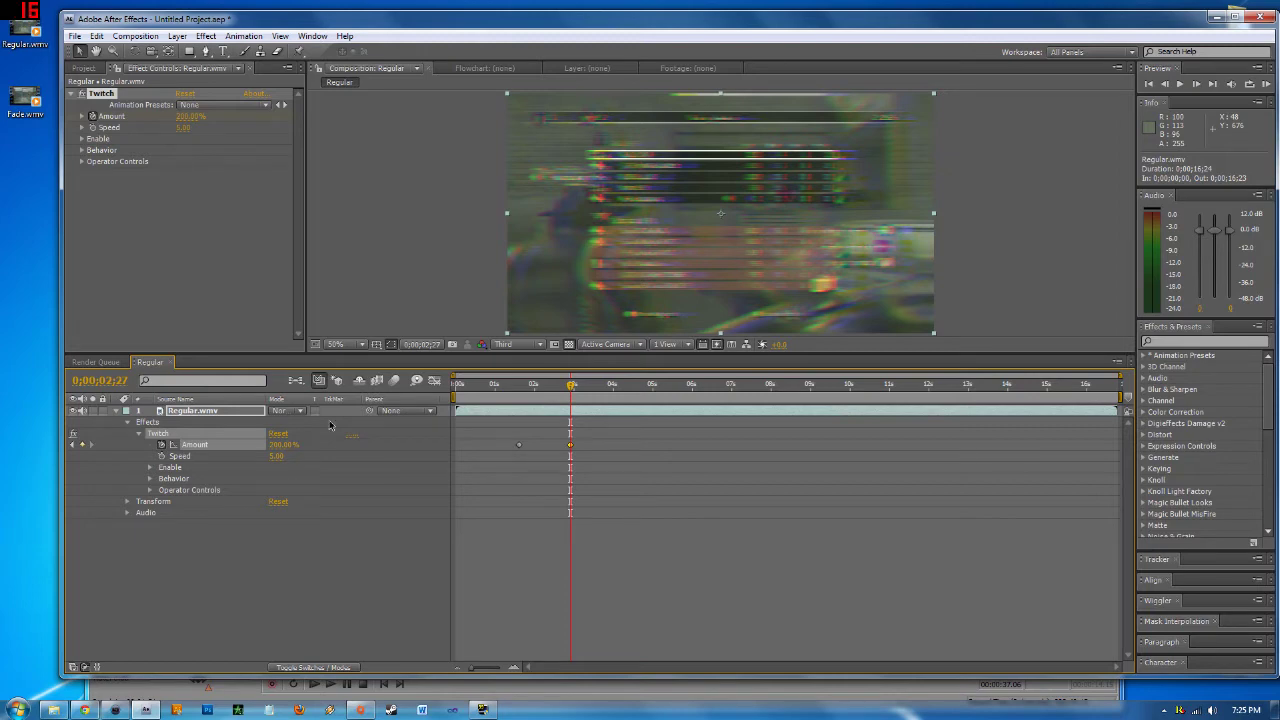
{"action": "left_click", "coordinate": [284, 445]}
{"action": "type", "text": "100"}
{"action": "key", "text": "Return"}
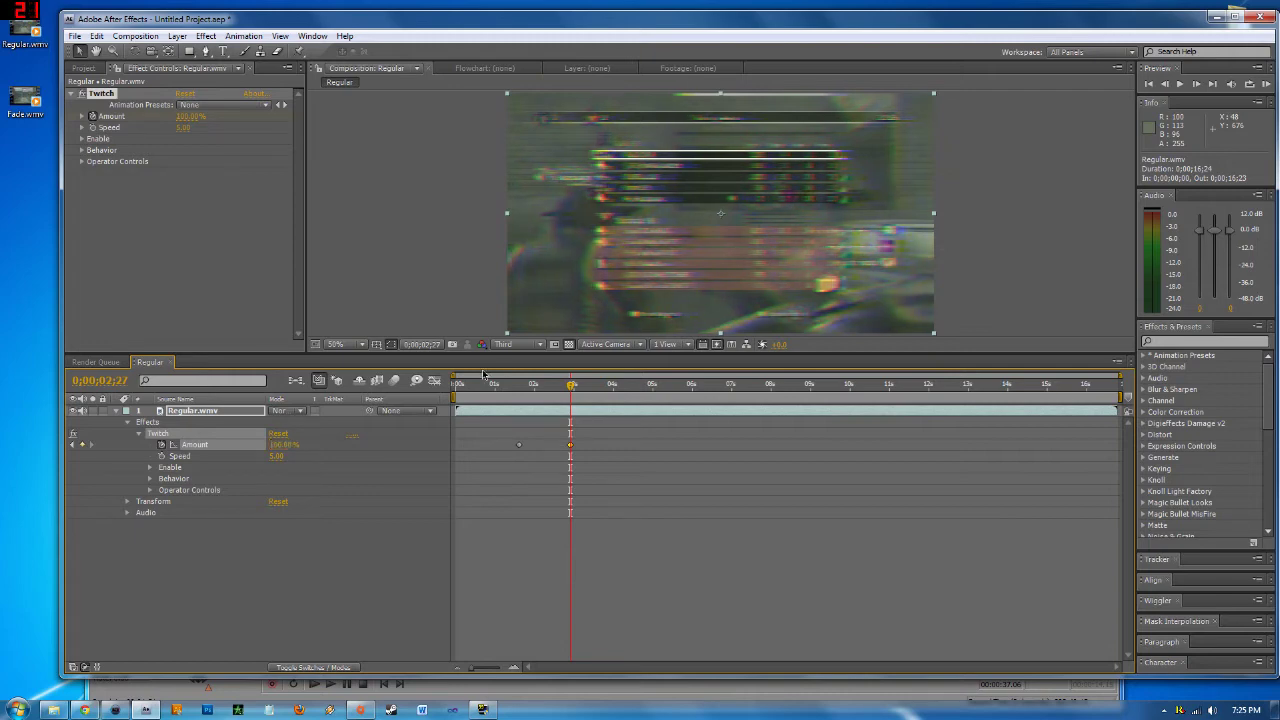
Limit the work area to 0;00;01;11 through 0;00;03;12 and run a RAM preview
{"action": "left_click_drag", "start_coordinate": [456, 398], "coordinate": [508, 398]}
{"action": "left_click_drag", "start_coordinate": [1120, 398], "coordinate": [594, 441]}
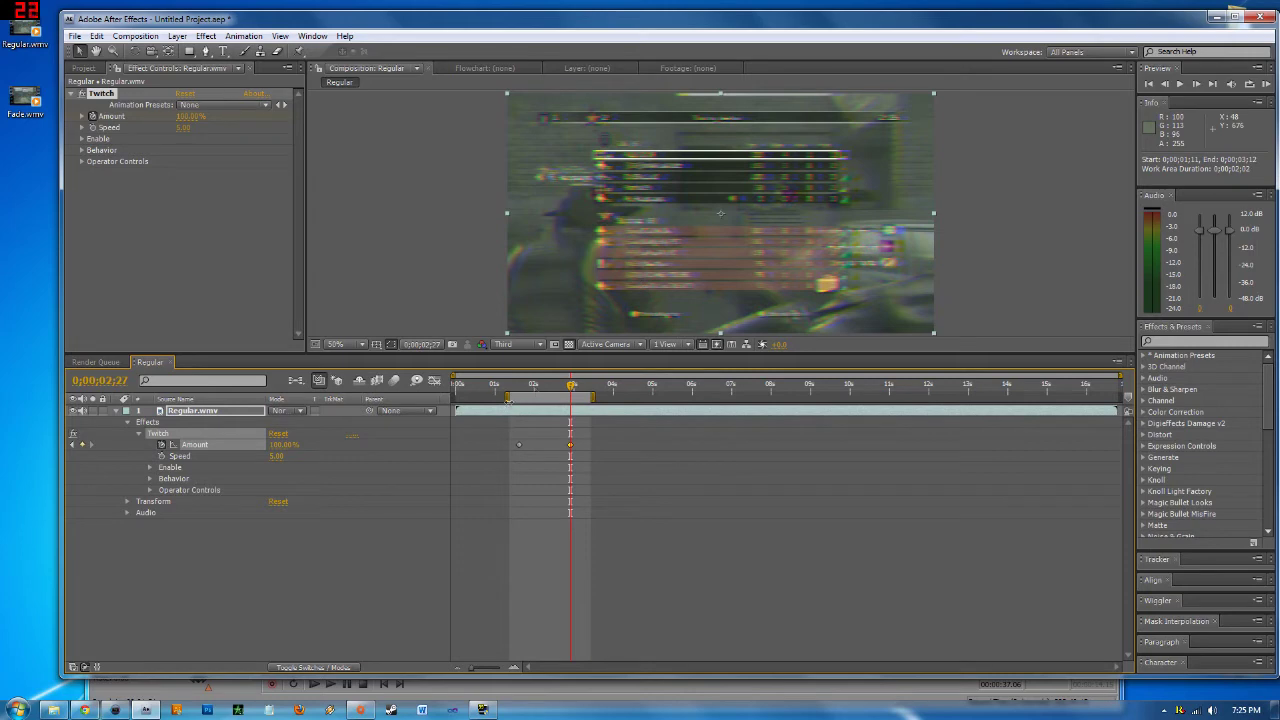
{"action": "key", "text": "KP_0"}
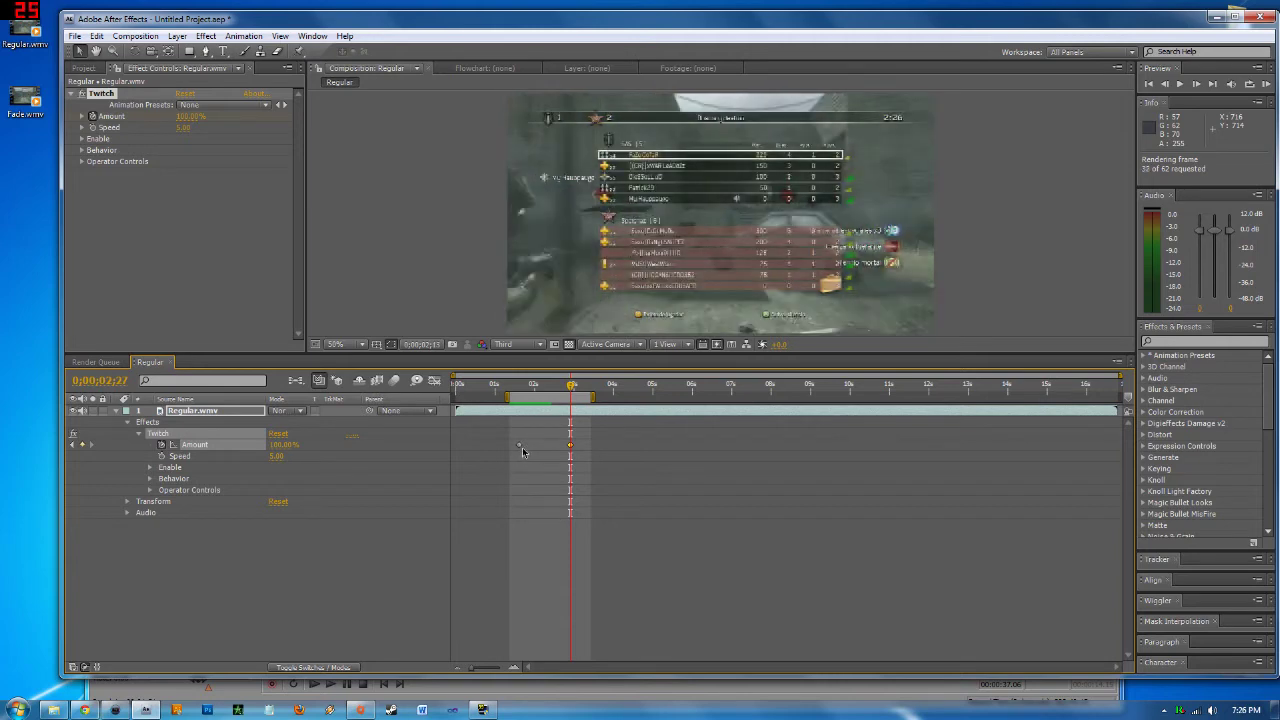
Extend the work area's end to 0;00;05;27, step through the Twitch Amount keyframes and play a RAM preview
{"action": "left_click", "coordinate": [574, 446]}
{"action": "left_click_drag", "start_coordinate": [599, 398], "coordinate": [694, 409]}
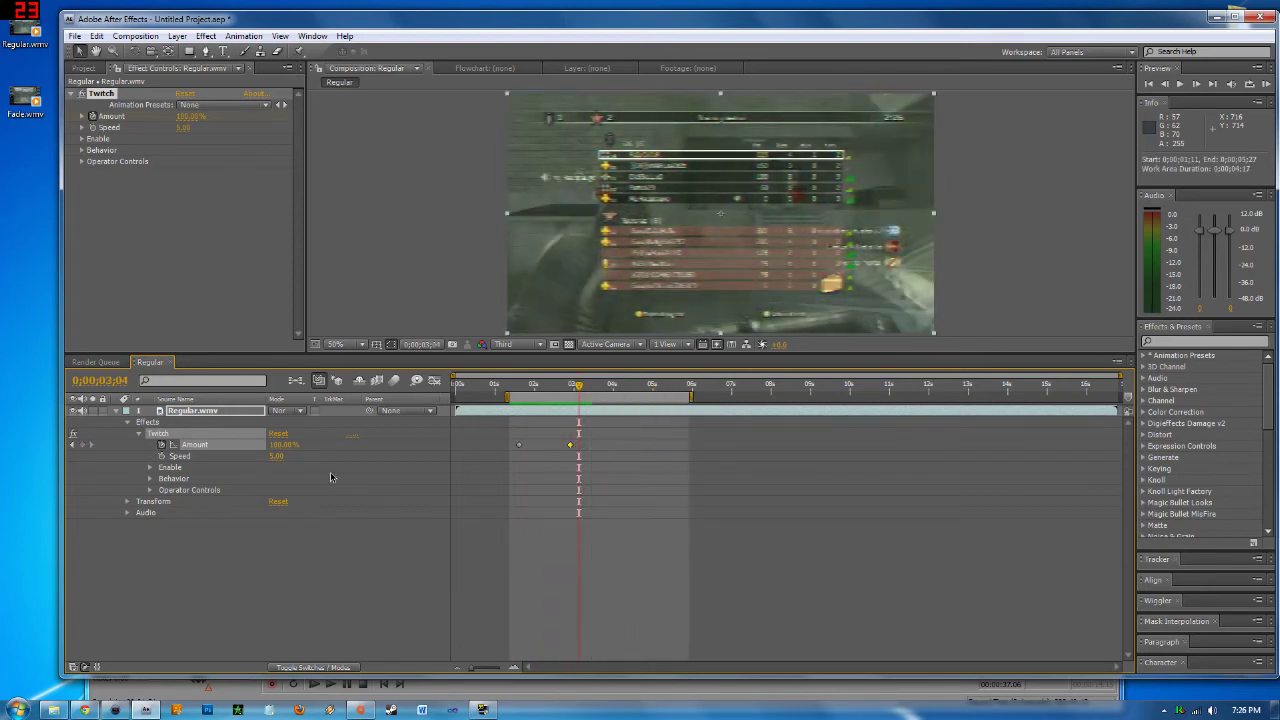
{"action": "left_click", "coordinate": [72, 444]}
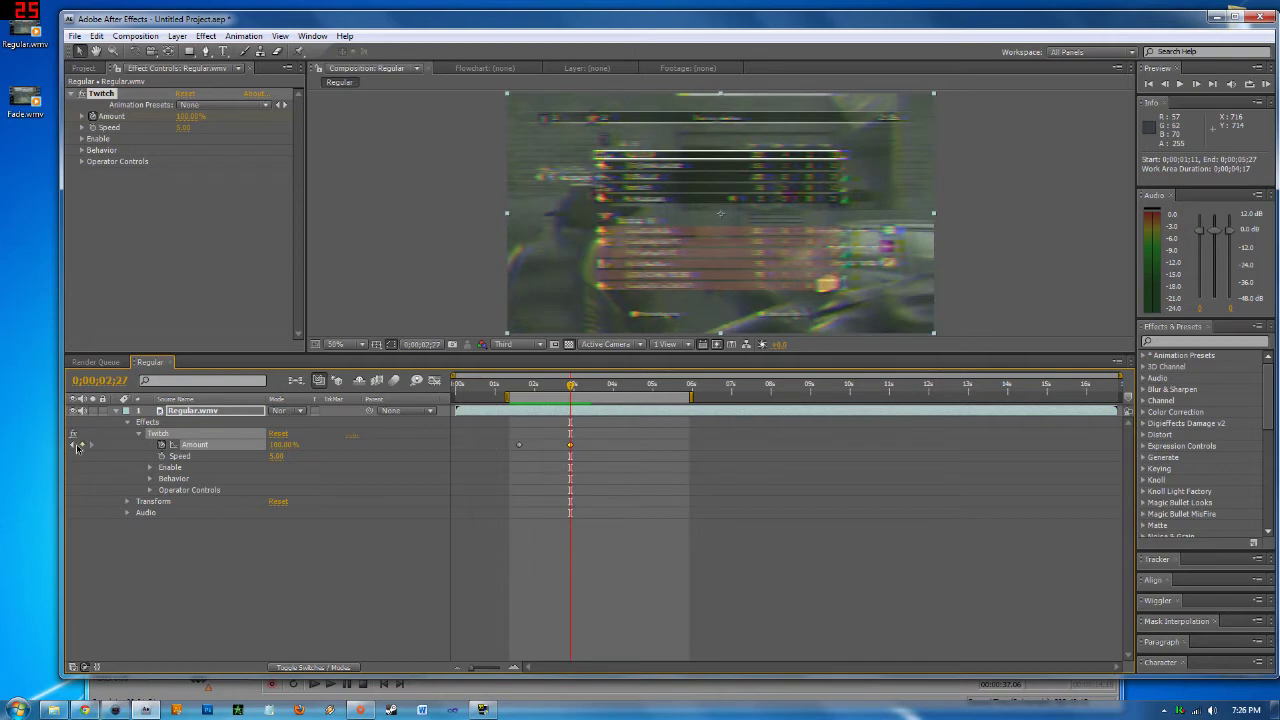
{"action": "left_click", "coordinate": [72, 444]}
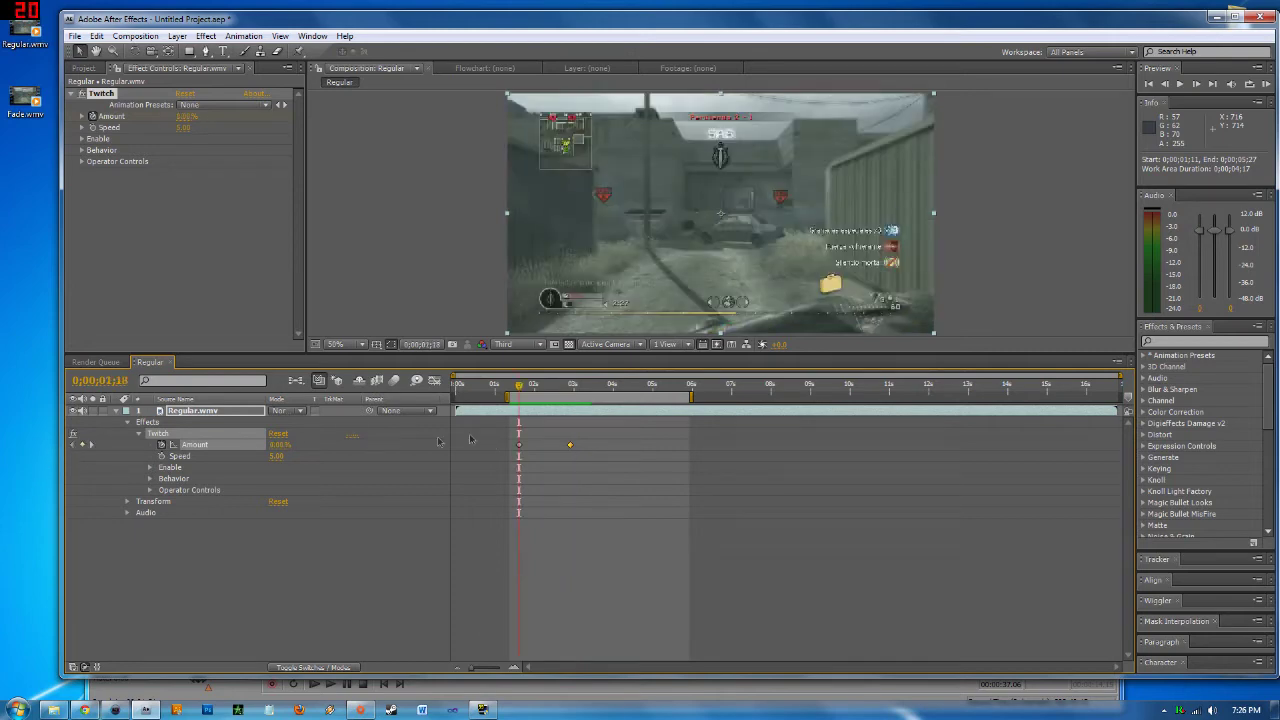
{"action": "left_click", "coordinate": [91, 444]}
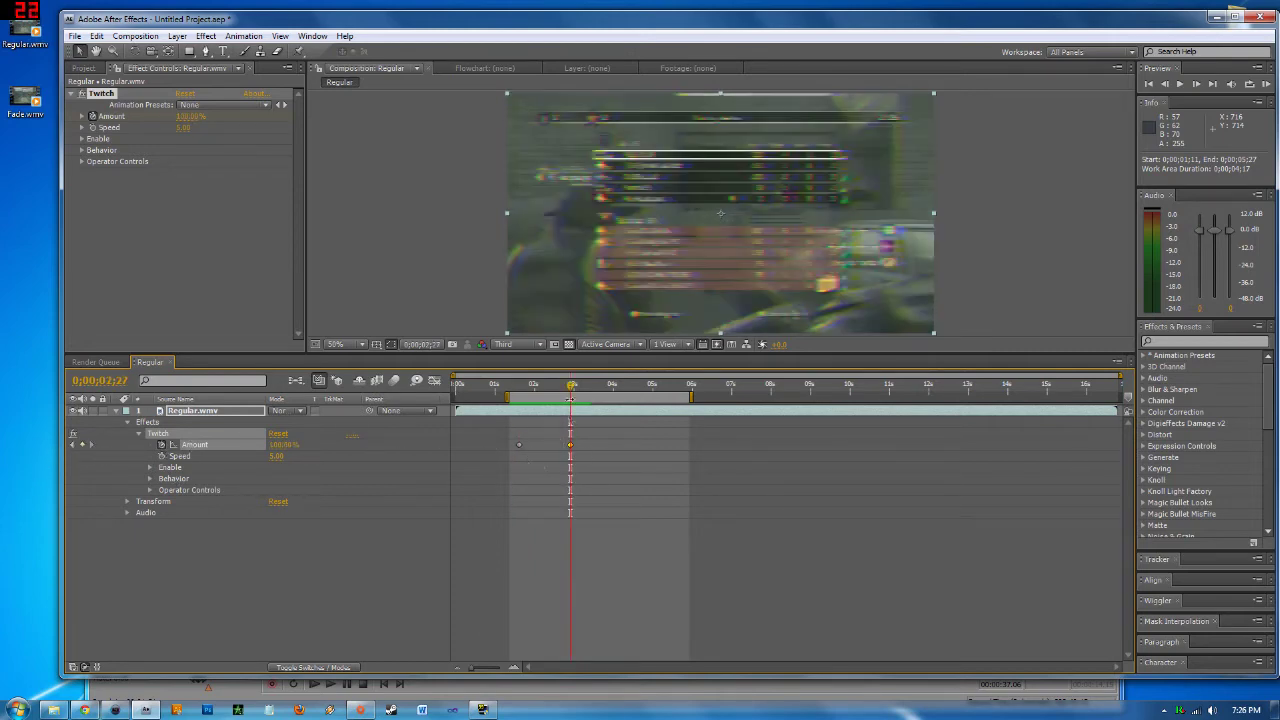
{"action": "mouse_move", "coordinate": [571, 386]}
{"action": "left_mouse_down"}
{"action": "mouse_move", "coordinate": [518, 400]}
{"action": "mouse_move", "coordinate": [571, 388]}
{"action": "left_mouse_up"}
{"action": "key", "text": "KP_0"}
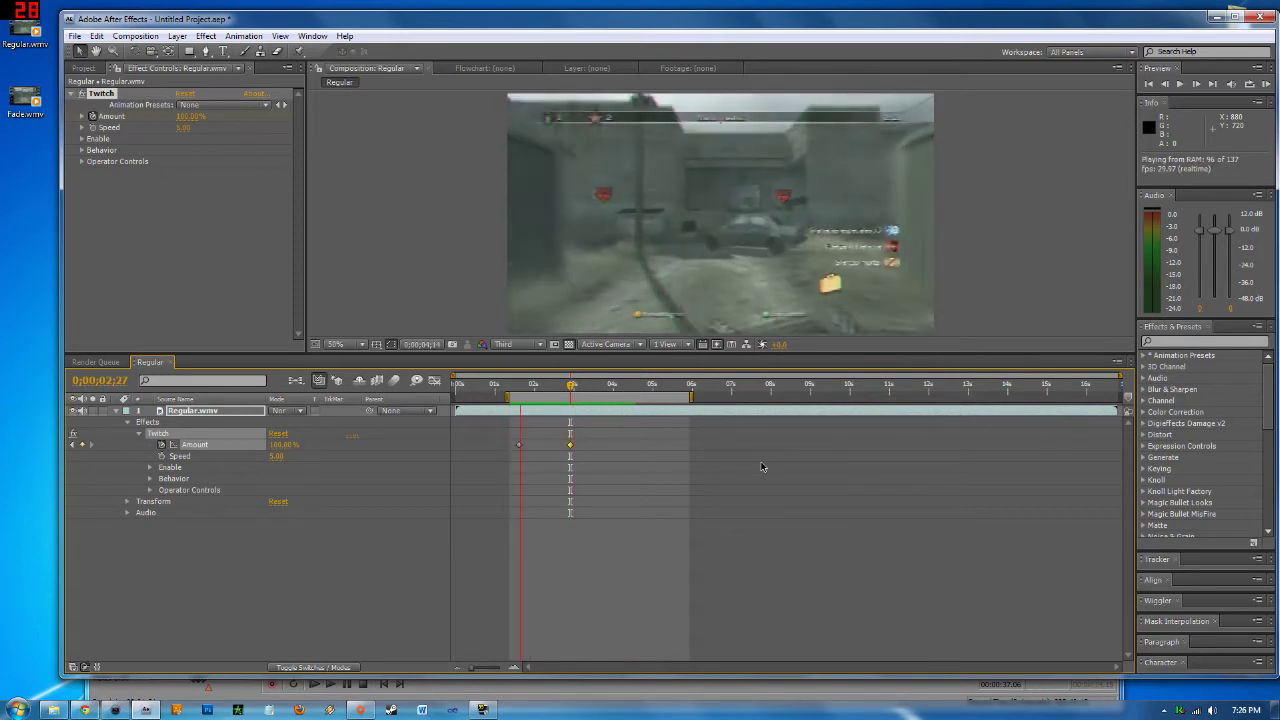
{"action": "key", "text": "space"}
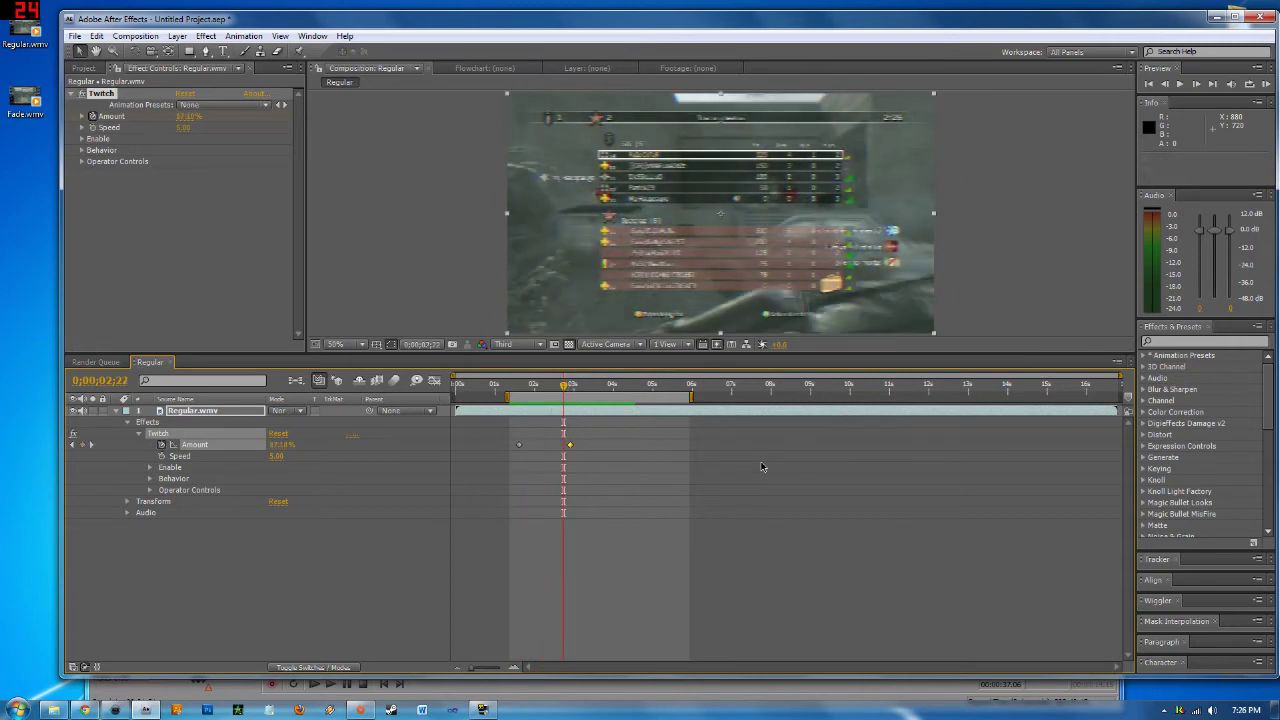
Turn off Light in the Twitch effect's Enable options and play a RAM preview
{"action": "left_click", "coordinate": [150, 467]}
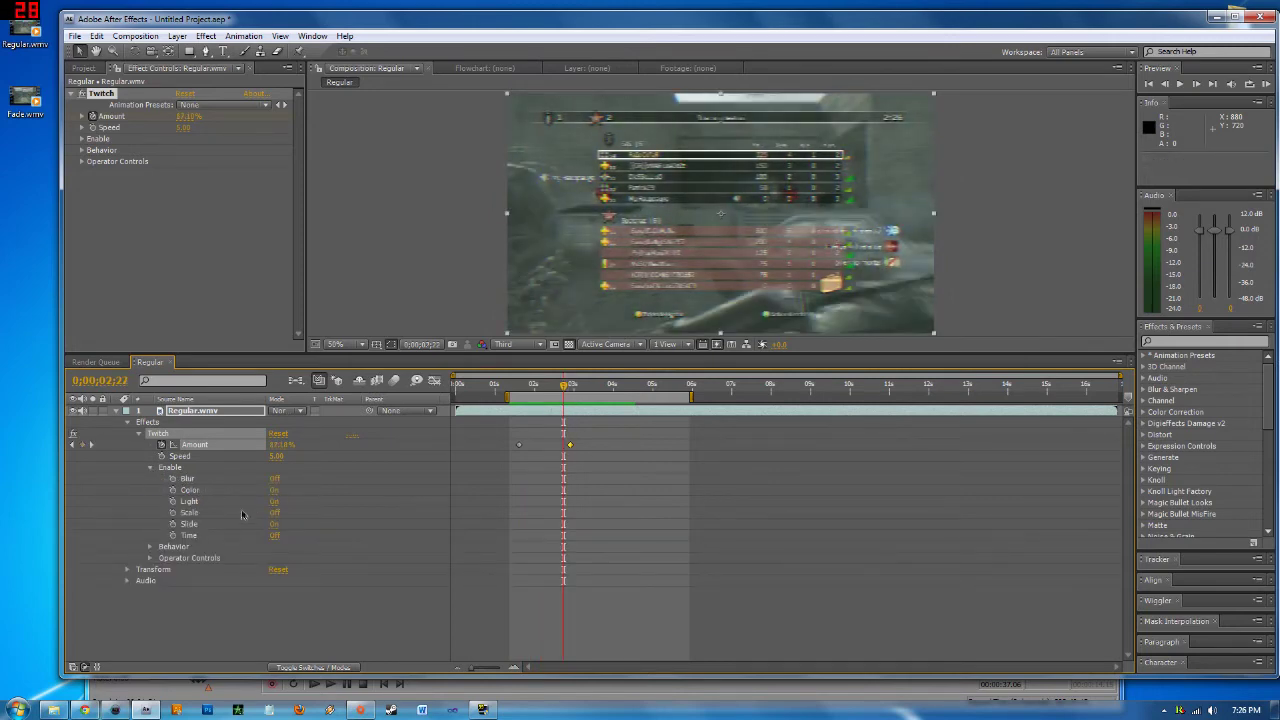
{"action": "left_click", "coordinate": [274, 501]}
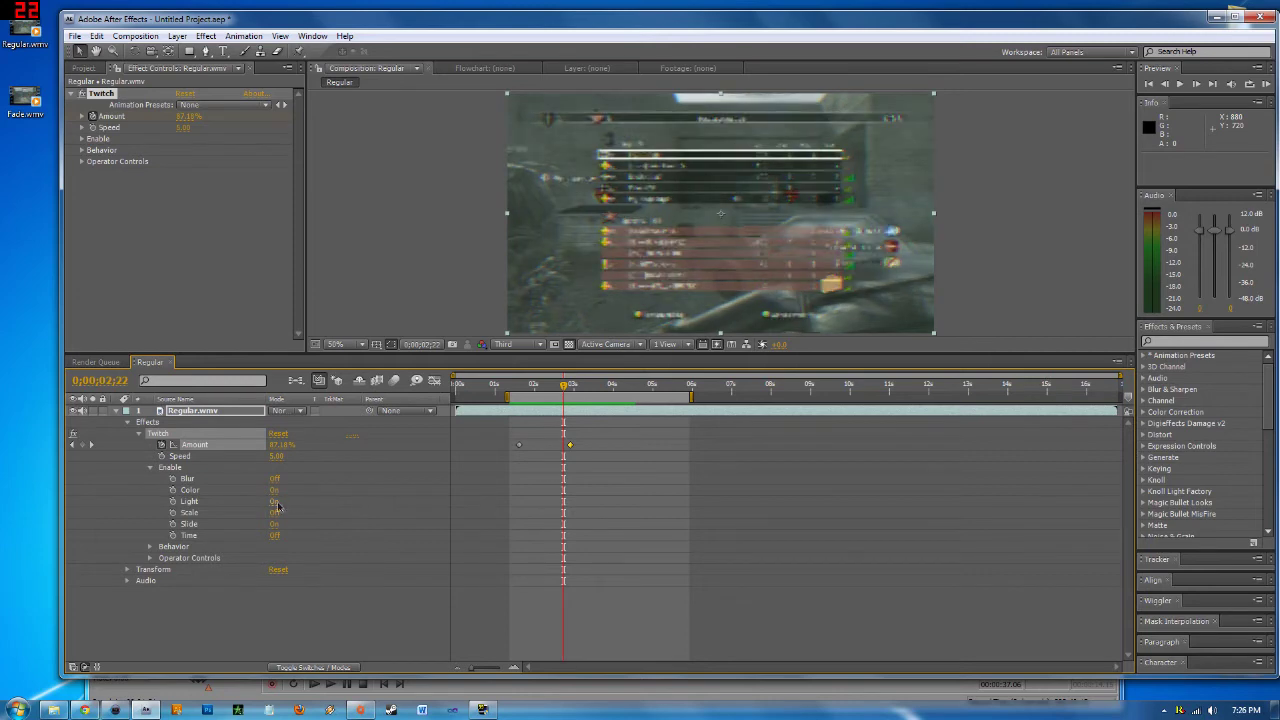
{"action": "key", "text": "KP_0"}
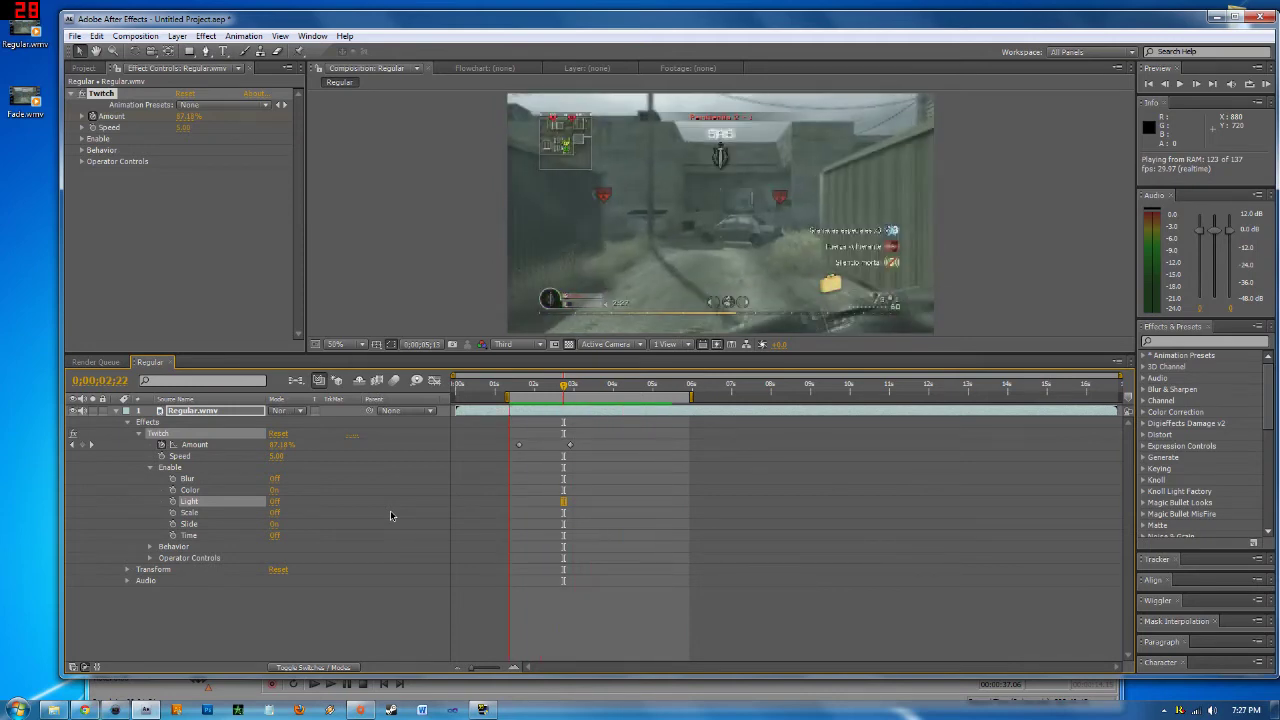
{"action": "key", "text": "space"}
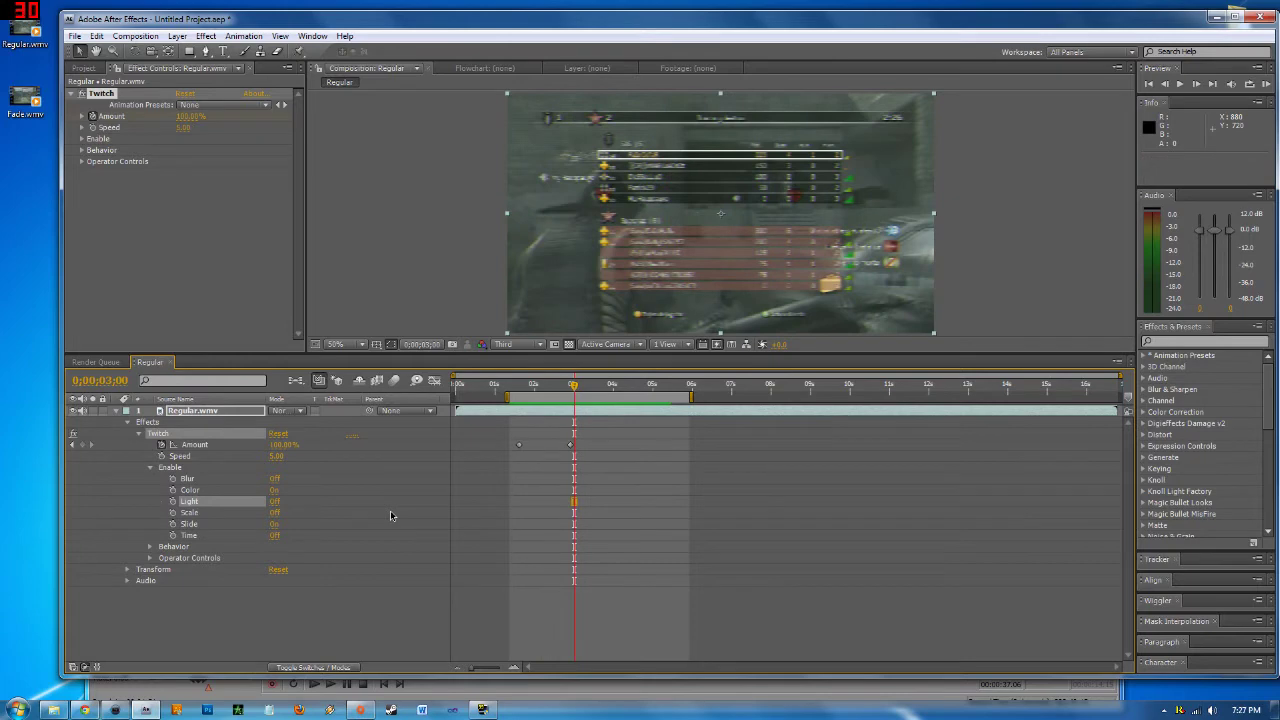
Add a Twitch Amount keyframe of 250% at 0;00;03;14
{"action": "left_click", "coordinate": [592, 384]}
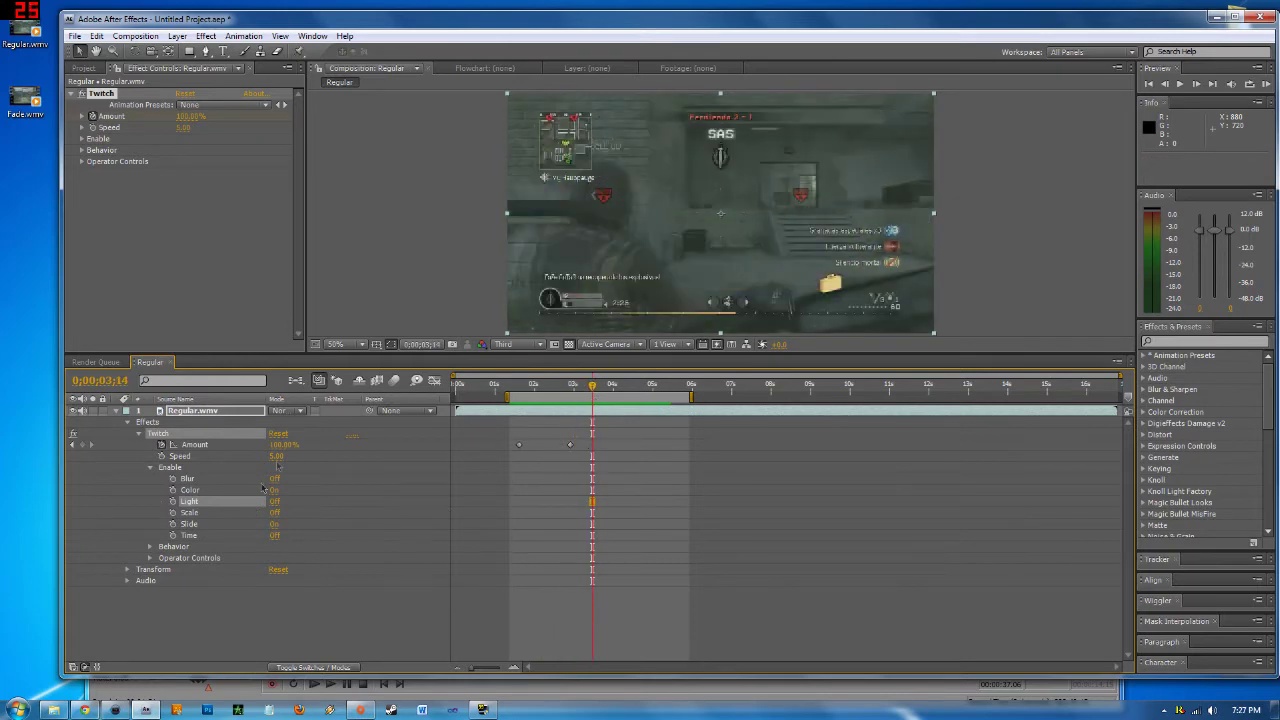
{"action": "left_click", "coordinate": [283, 444]}
{"action": "type", "text": "0"}
{"action": "key", "text": "Return"}
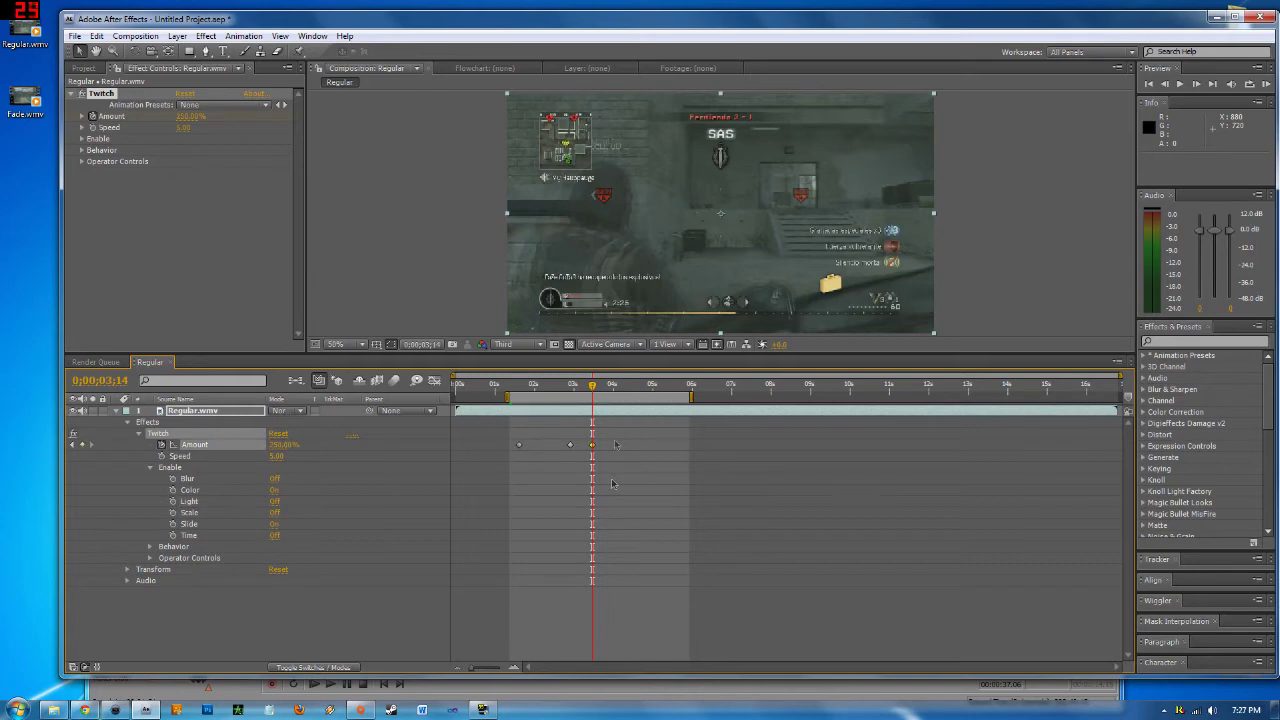
Scrub ahead and add a Twitch Amount keyframe holding the current value at 0;00;04;13
{"action": "left_click_drag", "start_coordinate": [596, 389], "coordinate": [676, 396]}
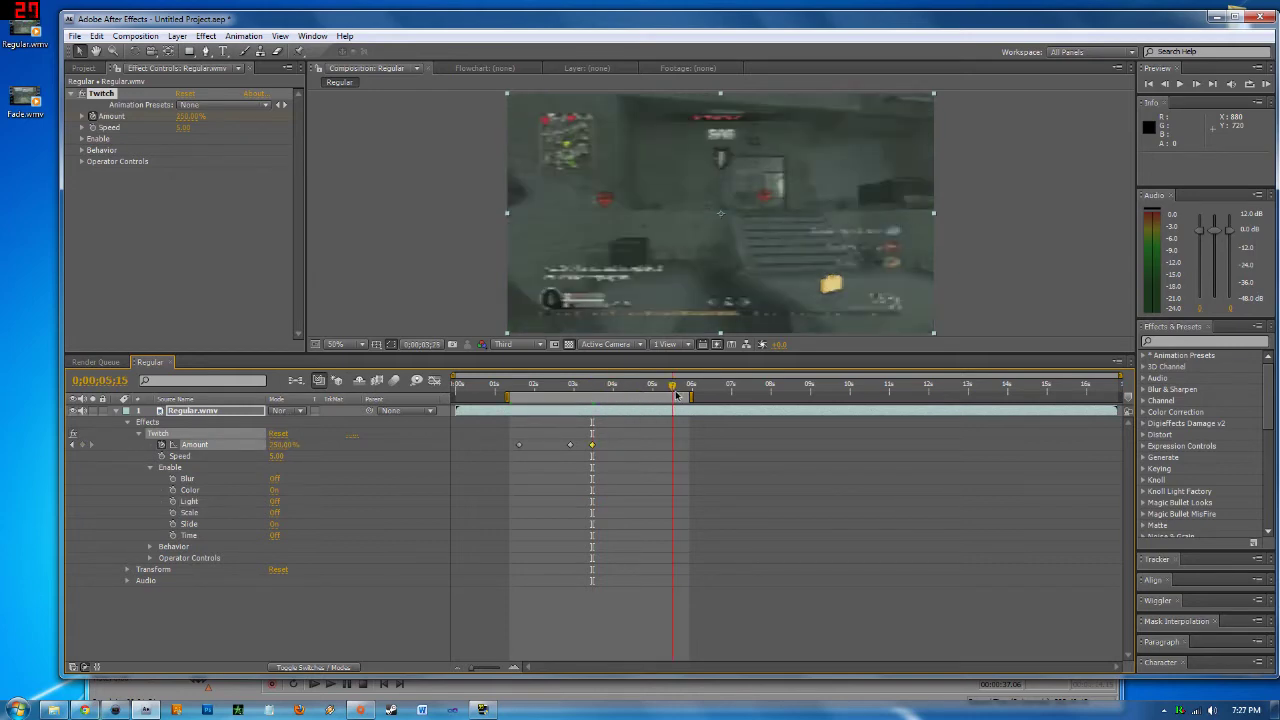
{"action": "left_click", "coordinate": [633, 404]}
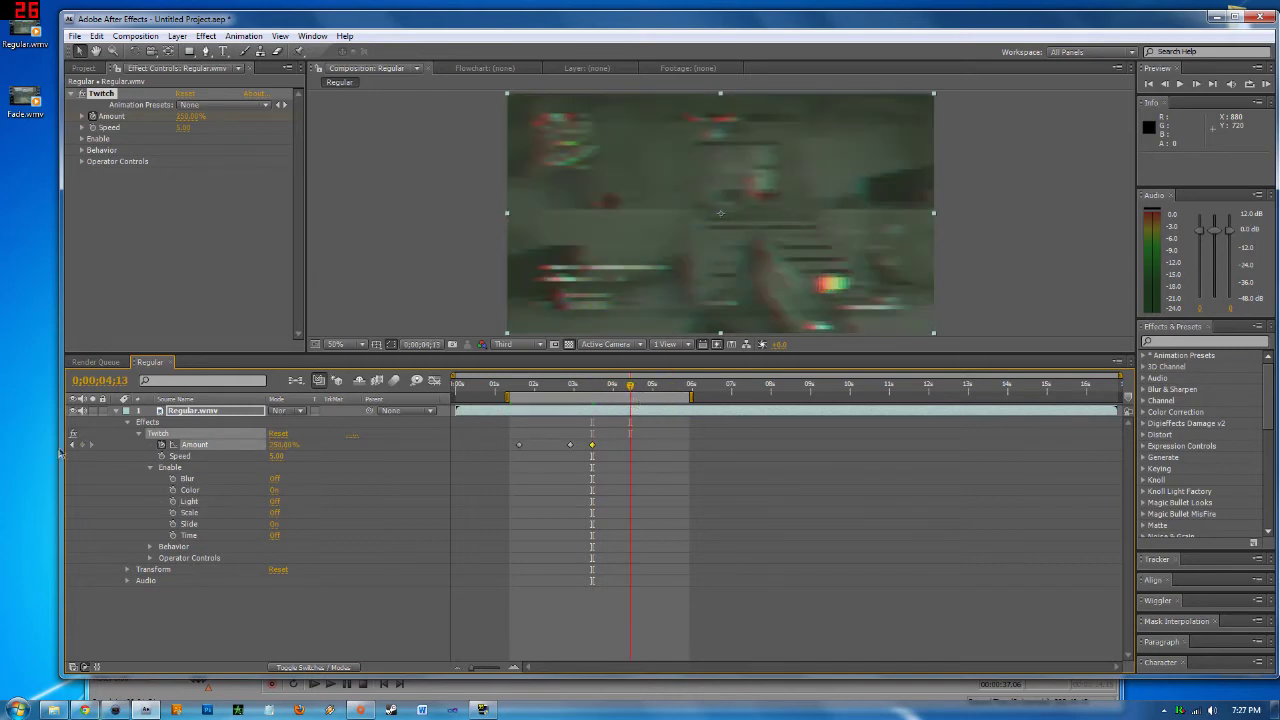
{"action": "left_click", "coordinate": [81, 444]}
Set the Twitch Amount to 0% at 0;00;05;23 and run a RAM preview of the work area
{"action": "left_click", "coordinate": [686, 388]}
{"action": "left_click", "coordinate": [280, 444]}
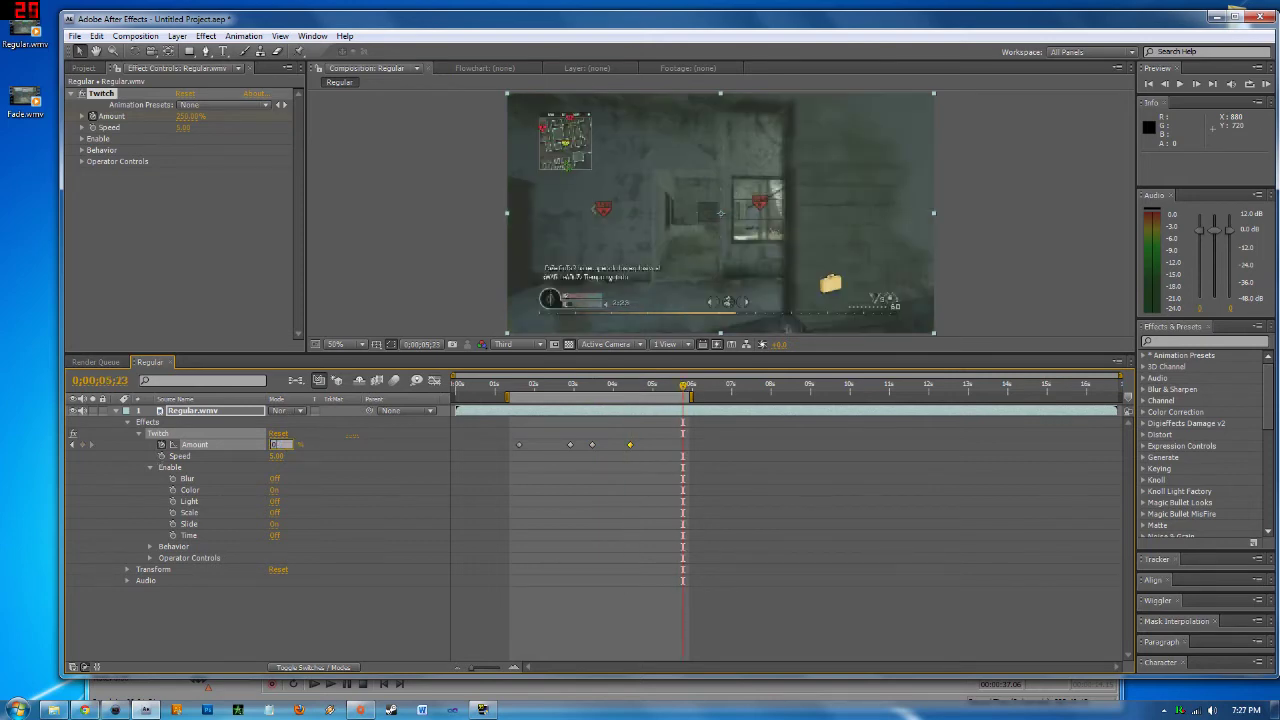
{"action": "type", "text": "0"}
{"action": "key", "text": "Return"}
{"action": "key", "text": "KP_0"}
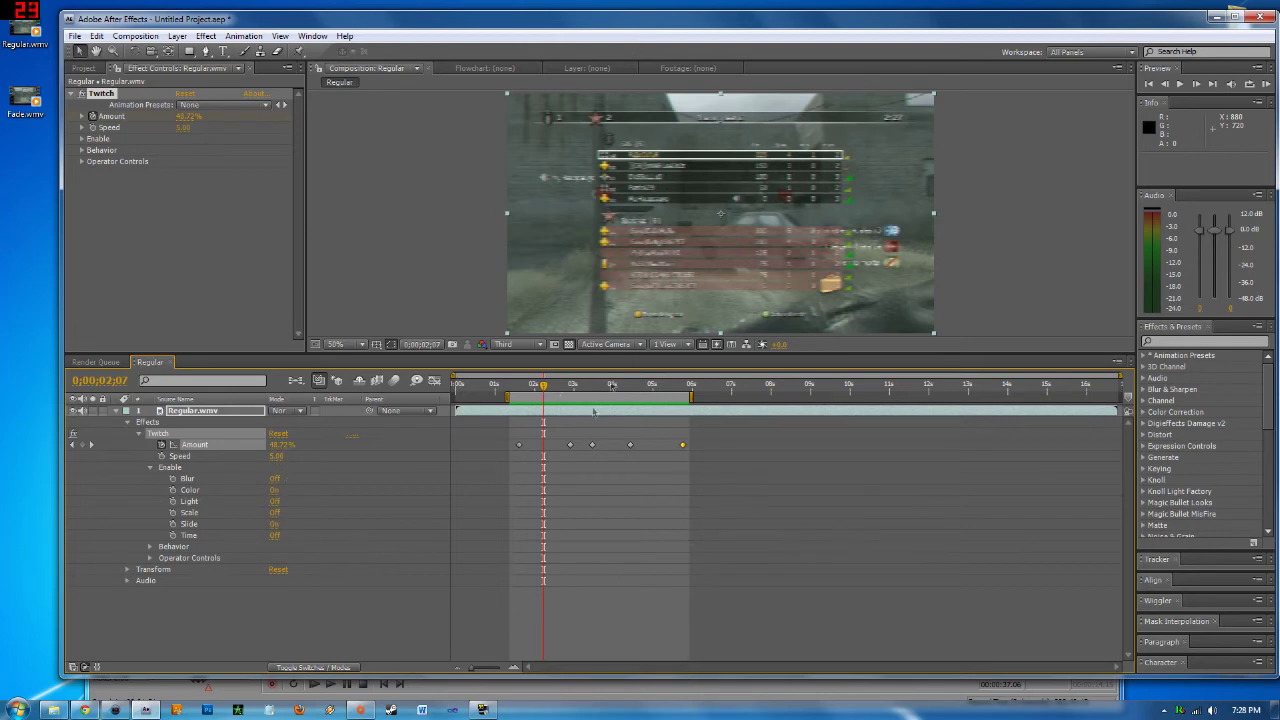
Shift the work area to 0;00;06;11 through 0;00;10;27 and collapse the Twitch effect's properties
{"action": "left_click_drag", "start_coordinate": [545, 388], "coordinate": [558, 386]}
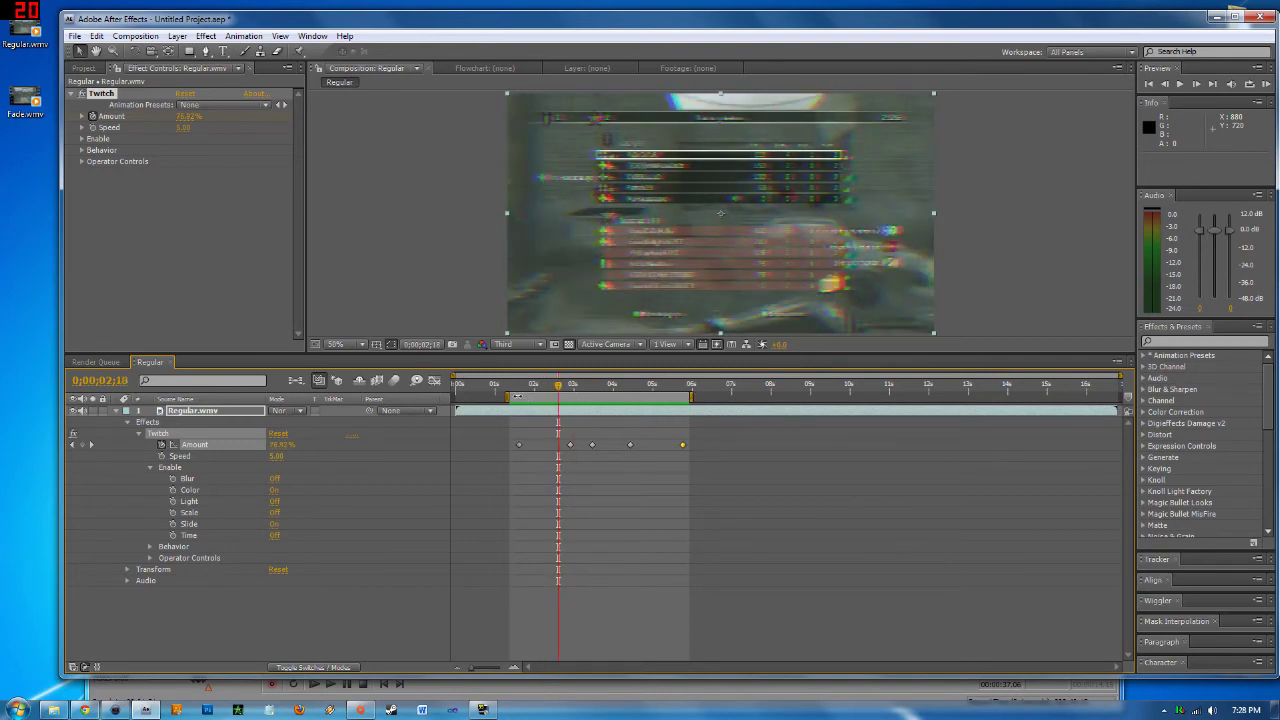
{"action": "left_click_drag", "start_coordinate": [691, 397], "coordinate": [888, 412]}
{"action": "left_click", "coordinate": [139, 434]}
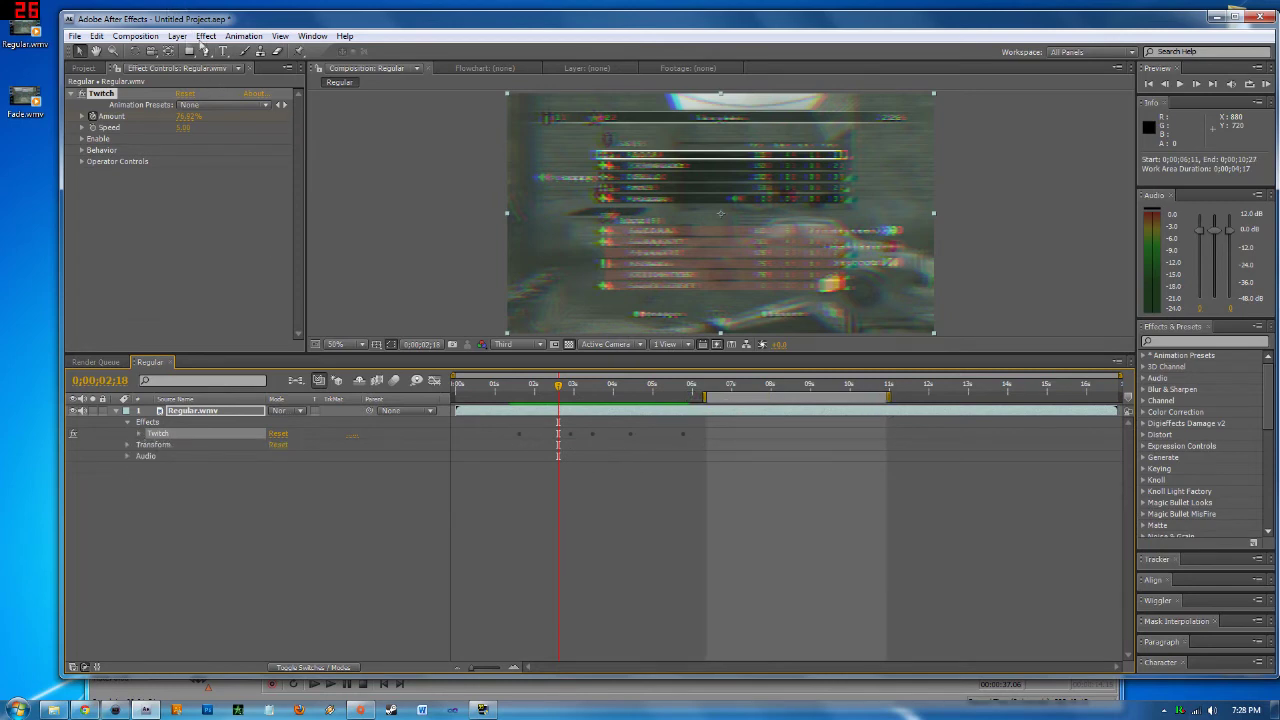
Apply a second Video Copilot Twitch effect to the Regular.wmv layer with the Chaos Theory animation preset
{"action": "left_click", "coordinate": [206, 36]}
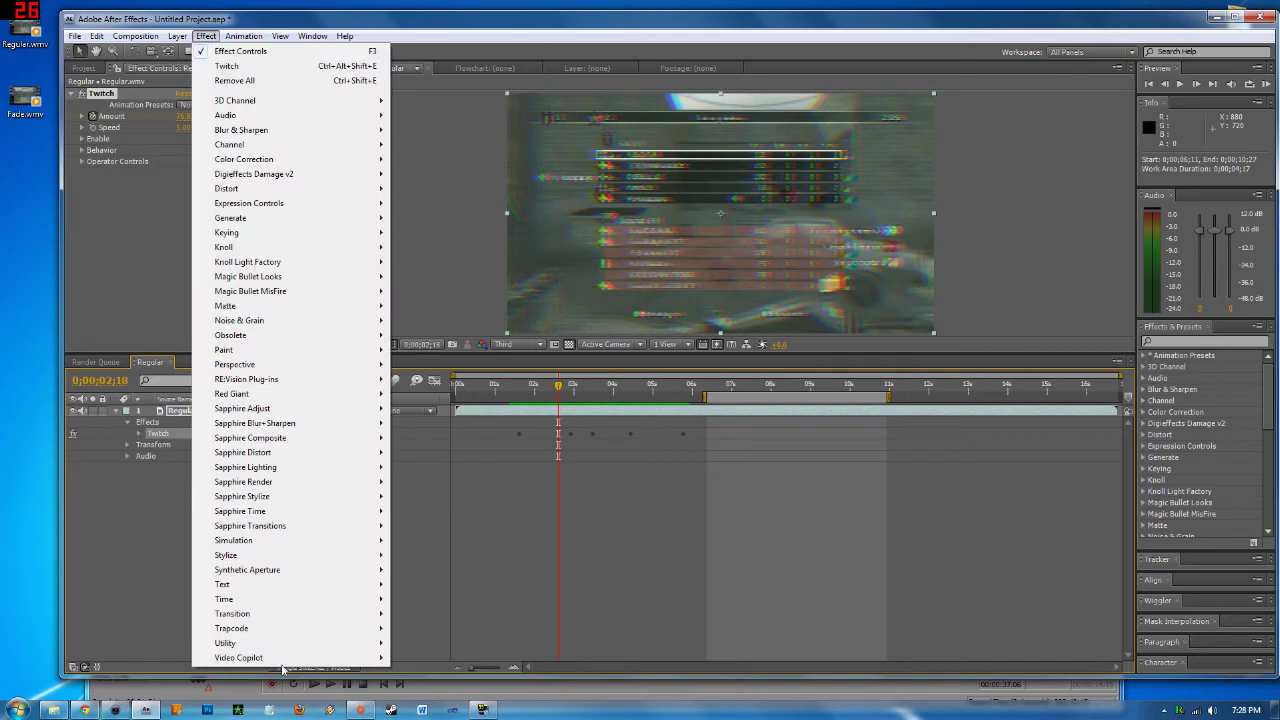
{"action": "mouse_move", "coordinate": [290, 658]}
{"action": "left_click", "coordinate": [410, 673]}
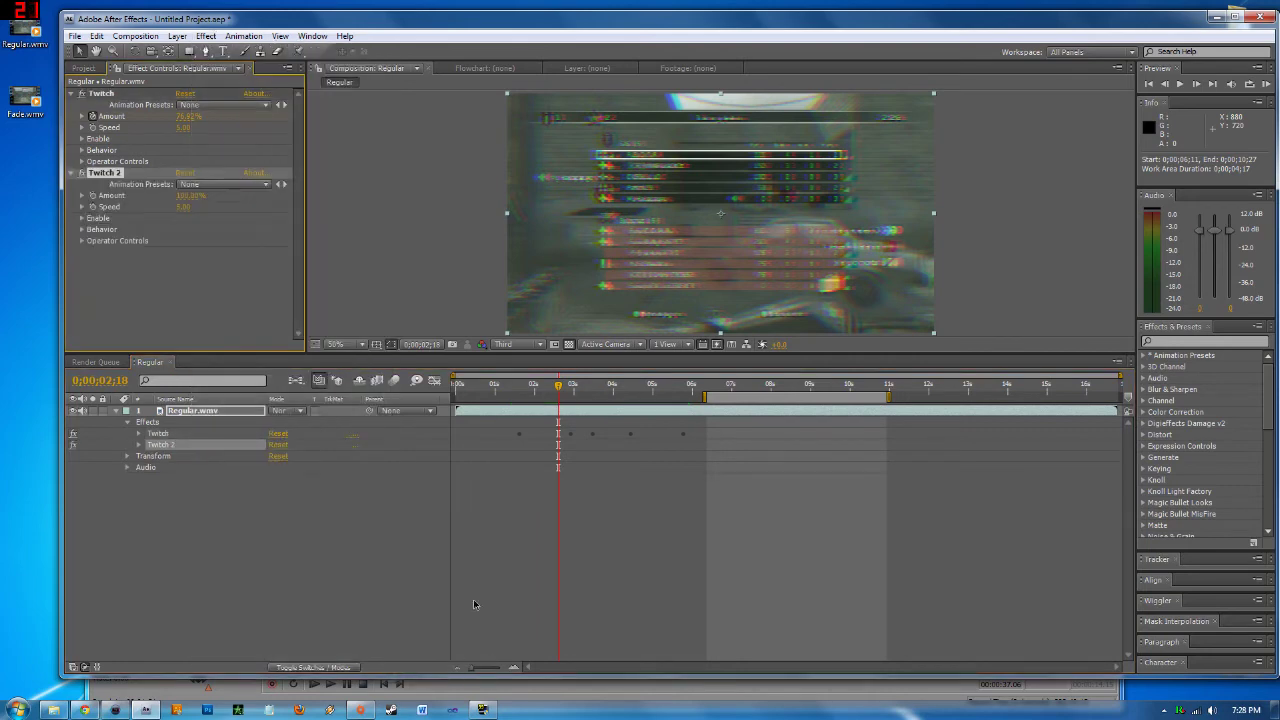
{"action": "left_click", "coordinate": [237, 188]}
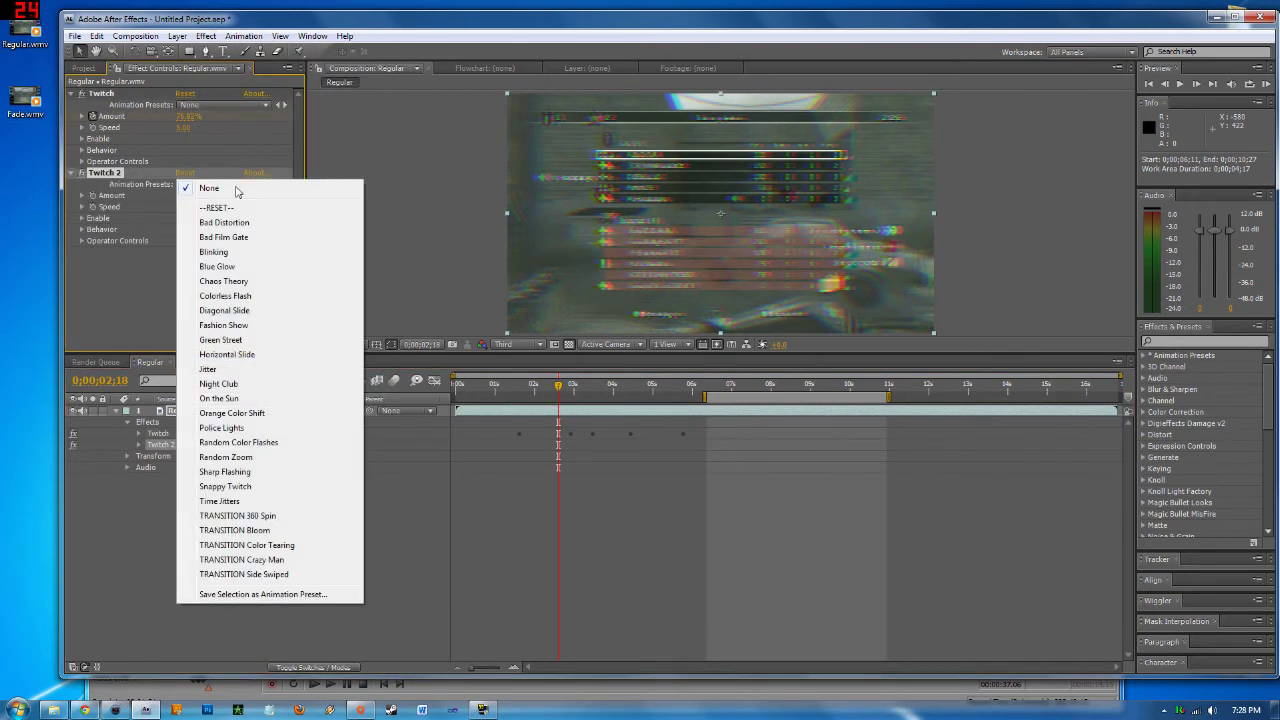
{"action": "left_click", "coordinate": [252, 283]}
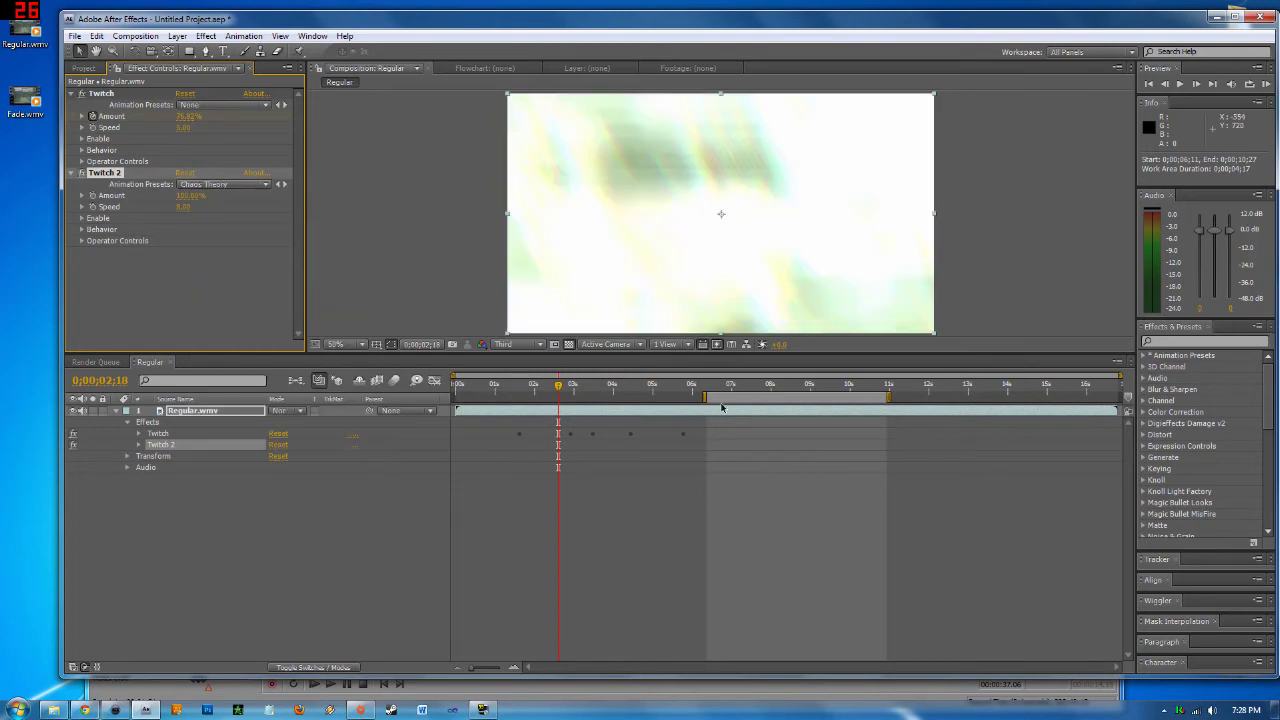
Add a 0% Amount keyframe for Twitch 2 at 0;00;06;13 and move the current time to 0;00;07;29
{"action": "left_click", "coordinate": [710, 387]}
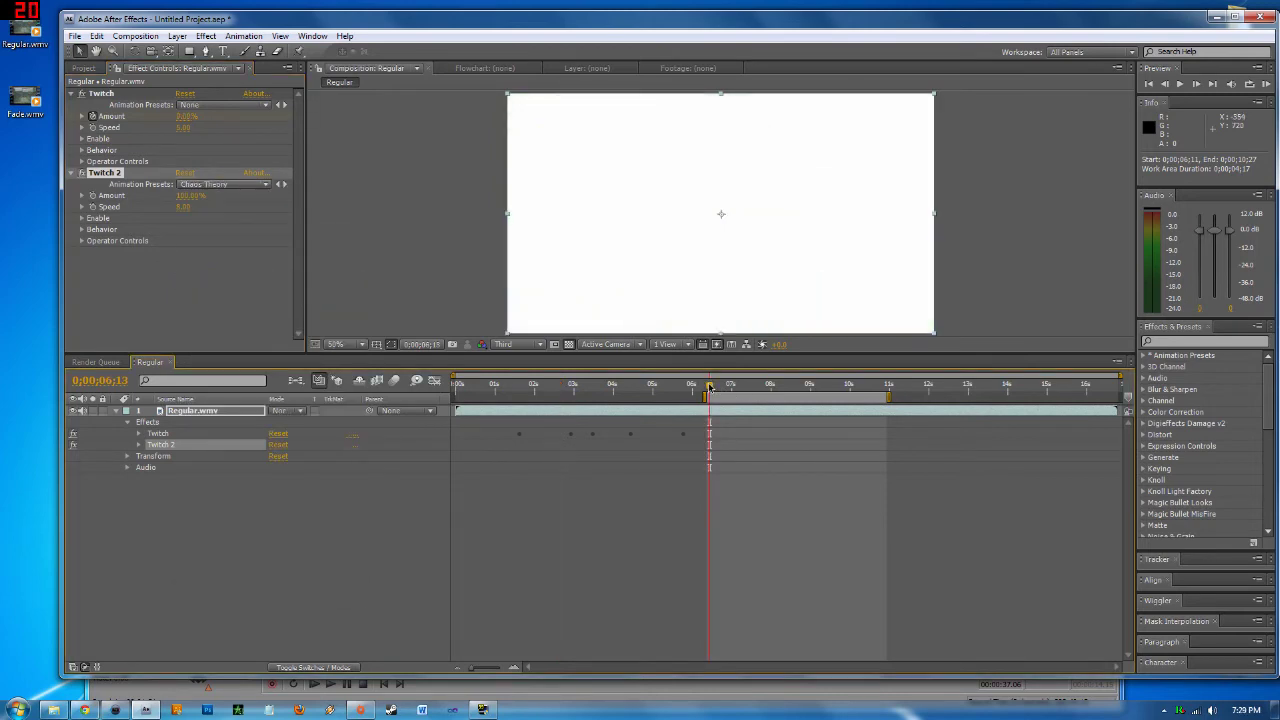
{"action": "left_click", "coordinate": [139, 445]}
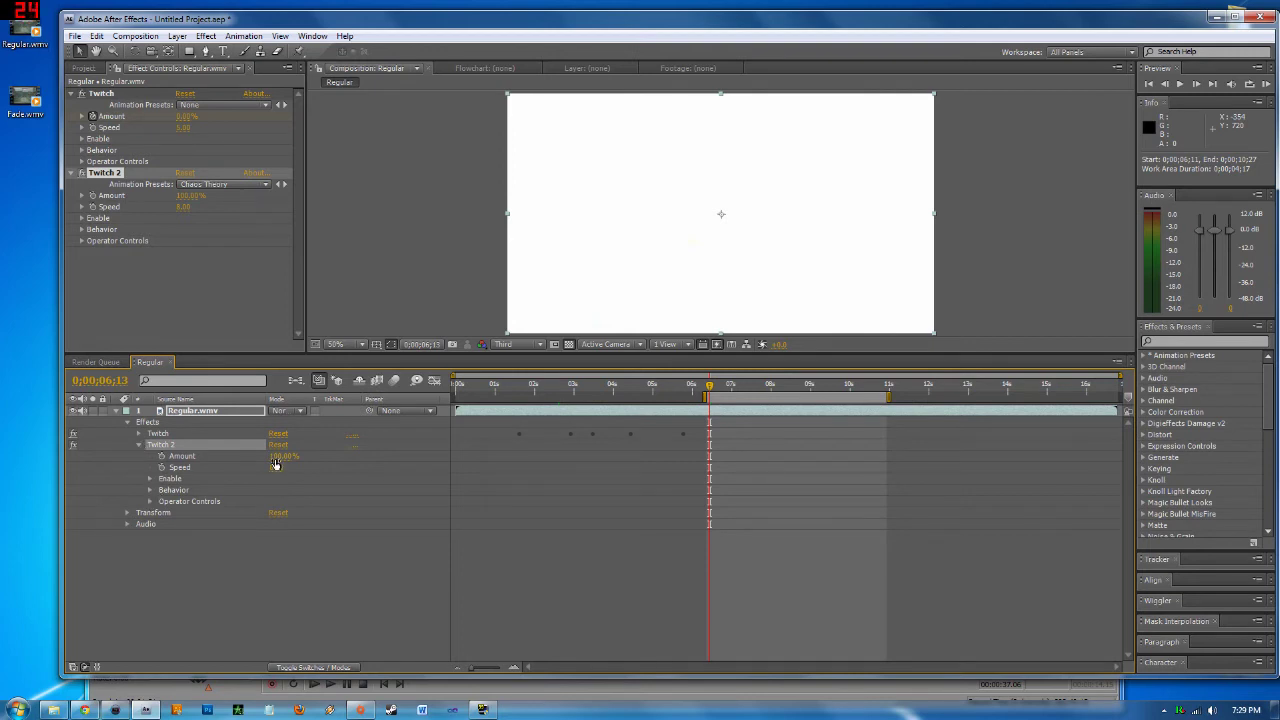
{"action": "left_click", "coordinate": [161, 456]}
{"action": "left_click", "coordinate": [162, 456]}
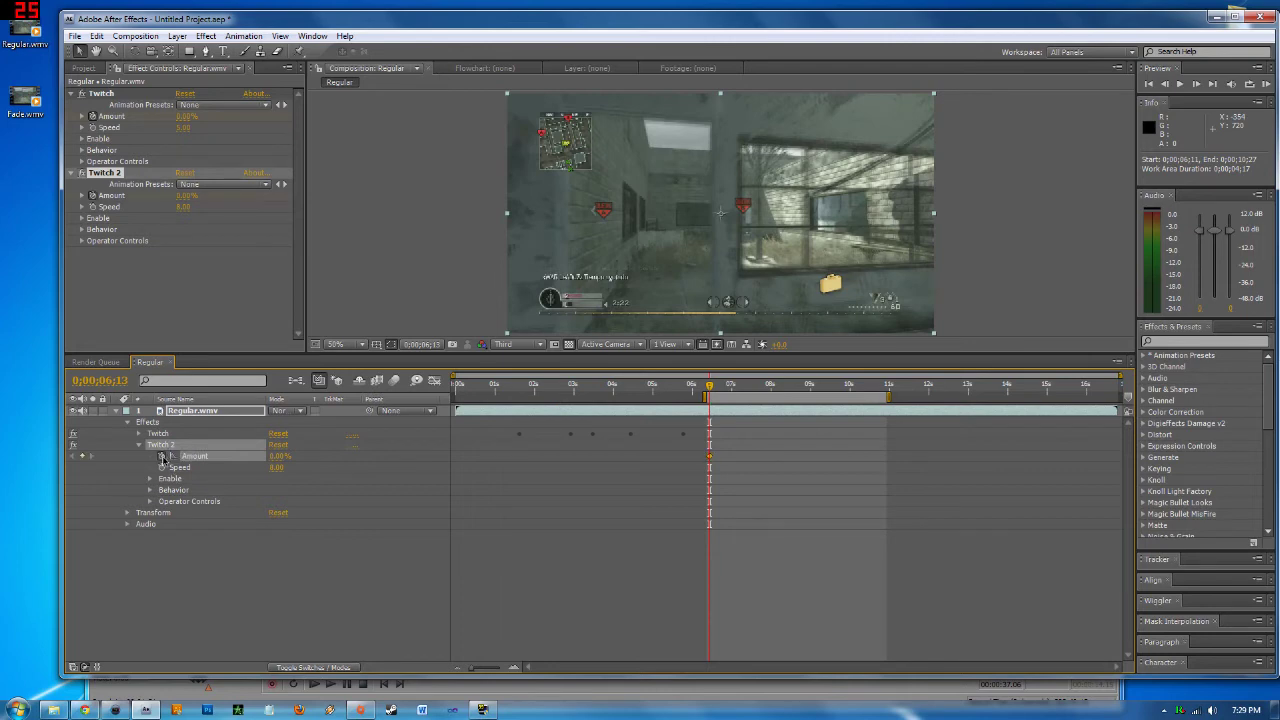
{"action": "left_click", "coordinate": [768, 388]}
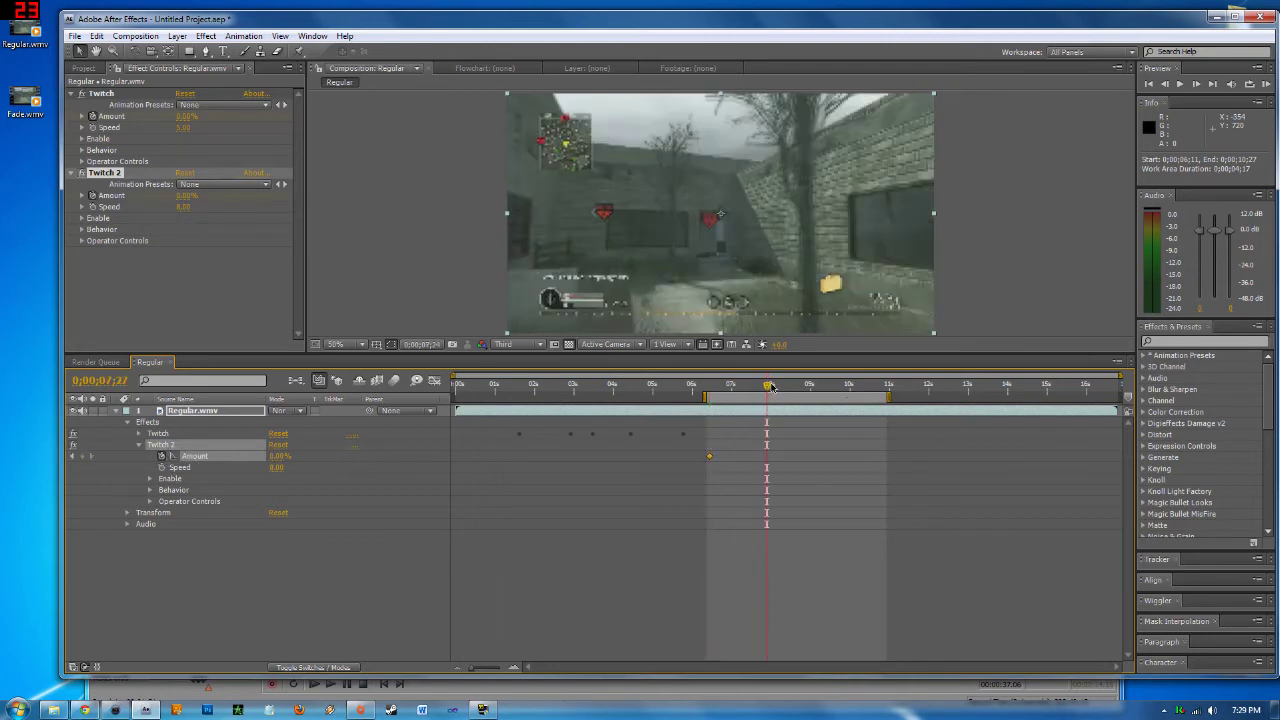
{"action": "left_click", "coordinate": [277, 467]}
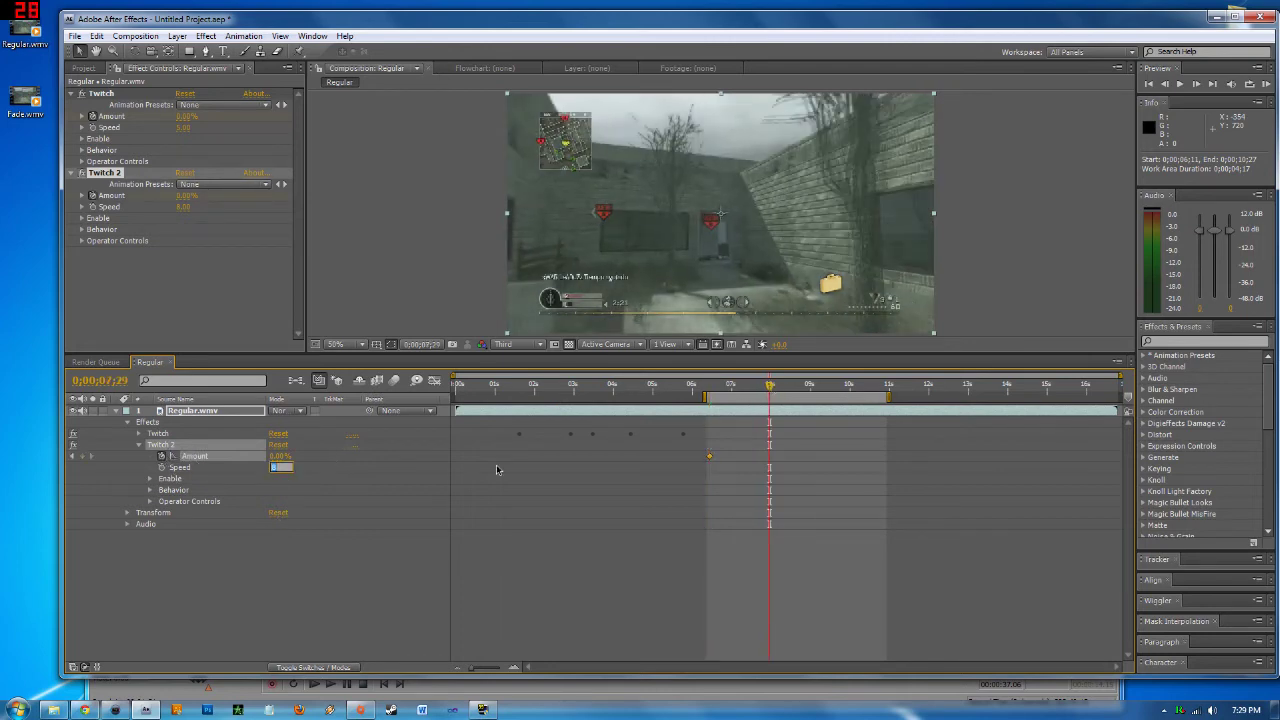
{"action": "key", "text": "Return"}
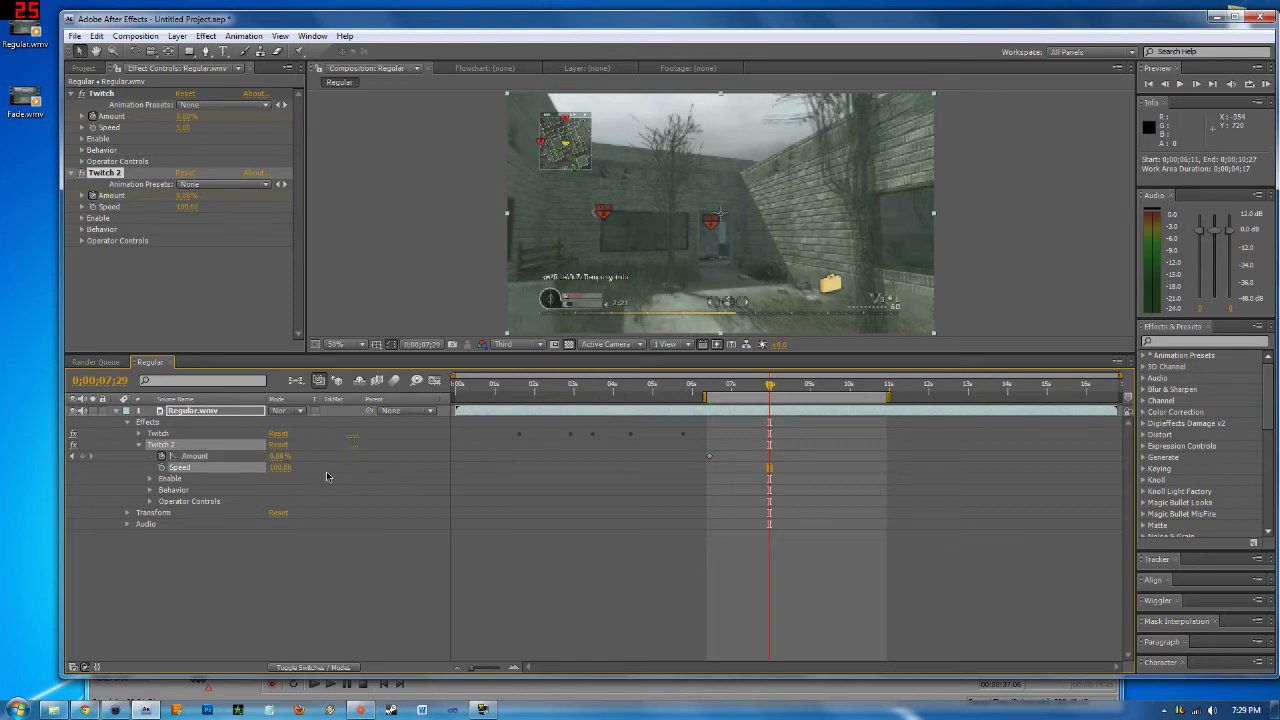
{"action": "key", "text": "ctrl+z"}
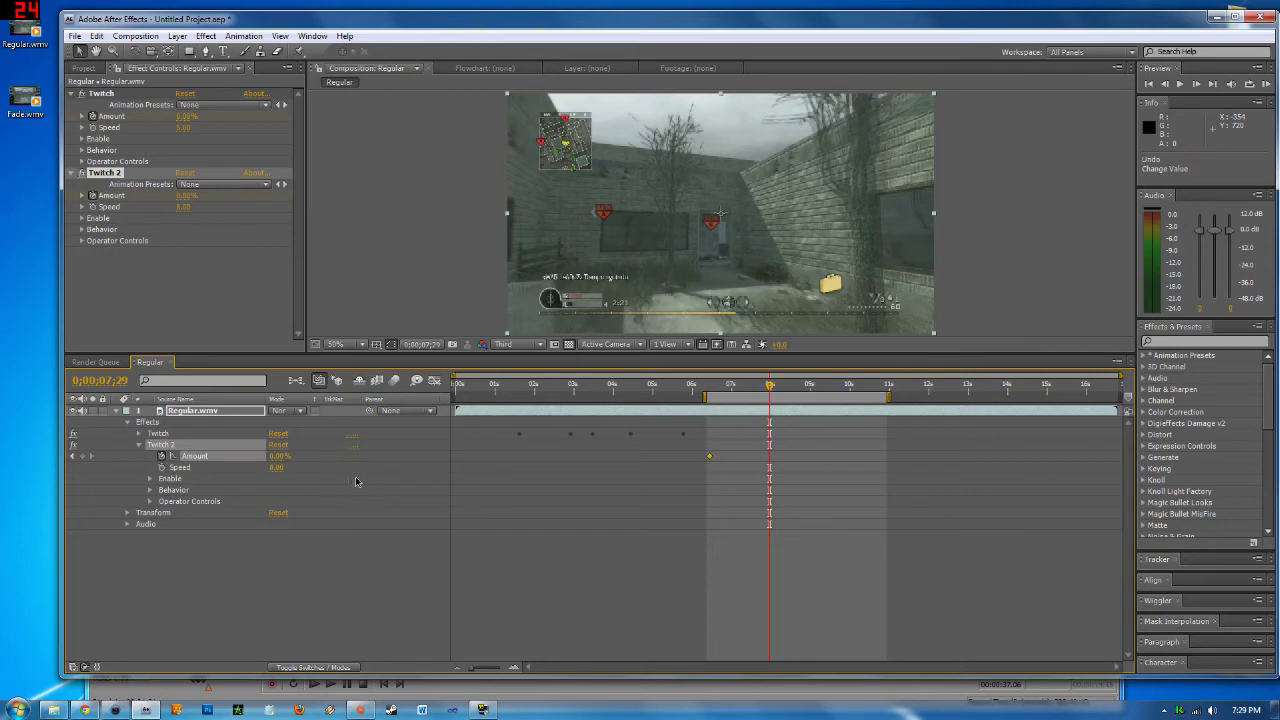
Set Twitch 2's Amount to 100% at 0;00;07;29
{"action": "left_click", "coordinate": [279, 456]}
{"action": "type", "text": "10"}
{"action": "key", "text": "Return"}
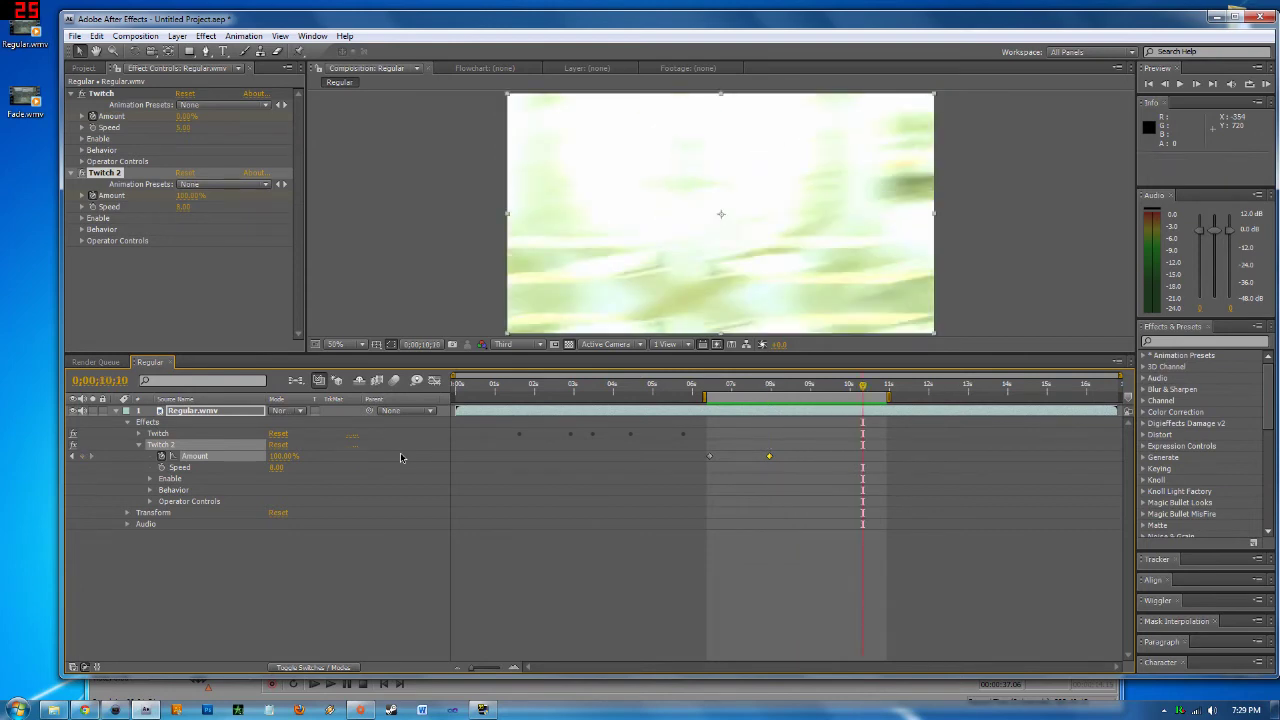
Return to Twitch 2's second Amount keyframe, set it to 25% and run a RAM preview
{"action": "left_click", "coordinate": [72, 456]}
{"action": "left_click", "coordinate": [282, 456]}
{"action": "type", "text": "2"}
{"action": "type", "text": "5"}
{"action": "key", "text": "Return"}
{"action": "key", "text": "KP_0"}
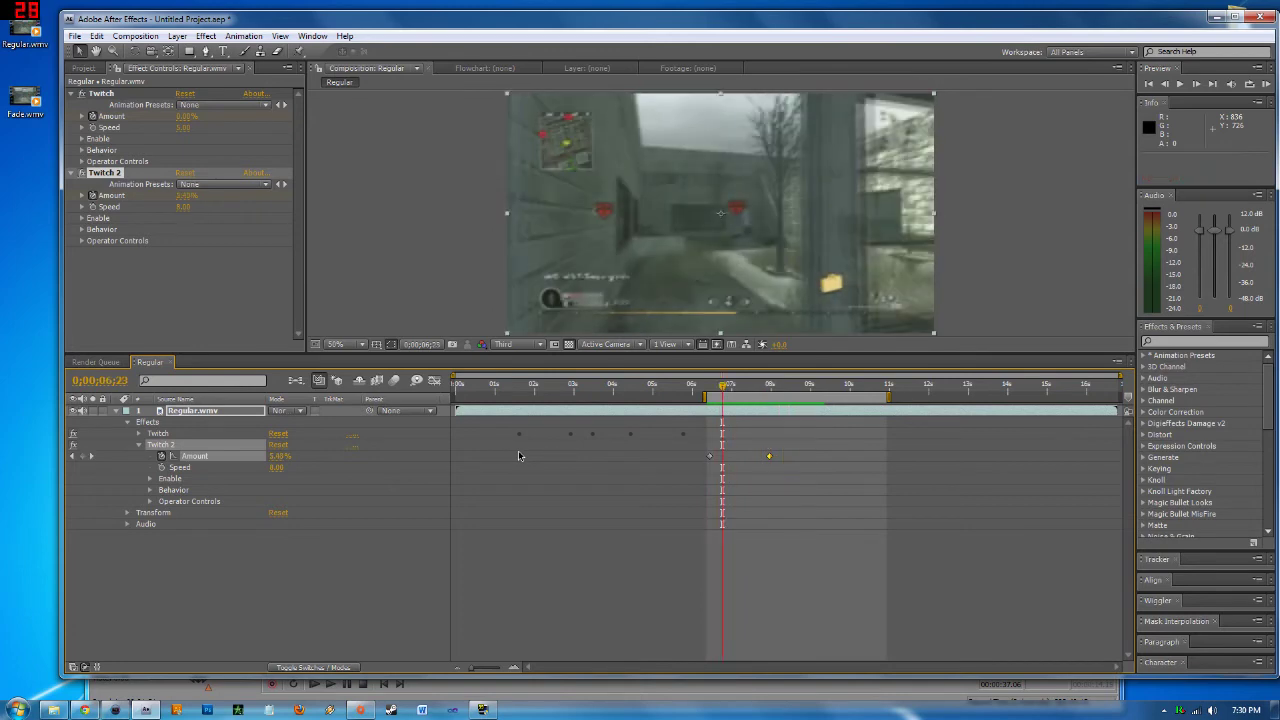
Turn off Twitch 2's Light option and set the work area from 0;00;00;00 to 0;00;10;09
{"action": "left_click", "coordinate": [150, 478]}
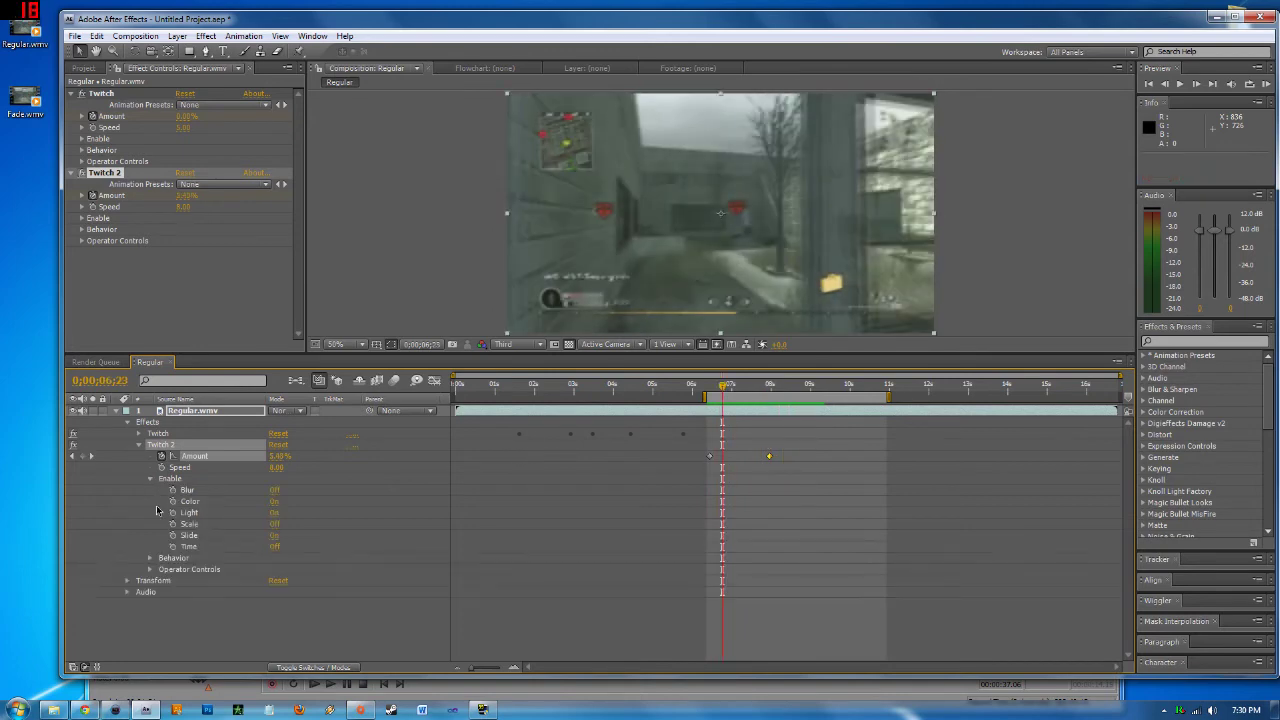
{"action": "left_click", "coordinate": [277, 513]}
{"action": "left_click_drag", "start_coordinate": [722, 392], "coordinate": [462, 398]}
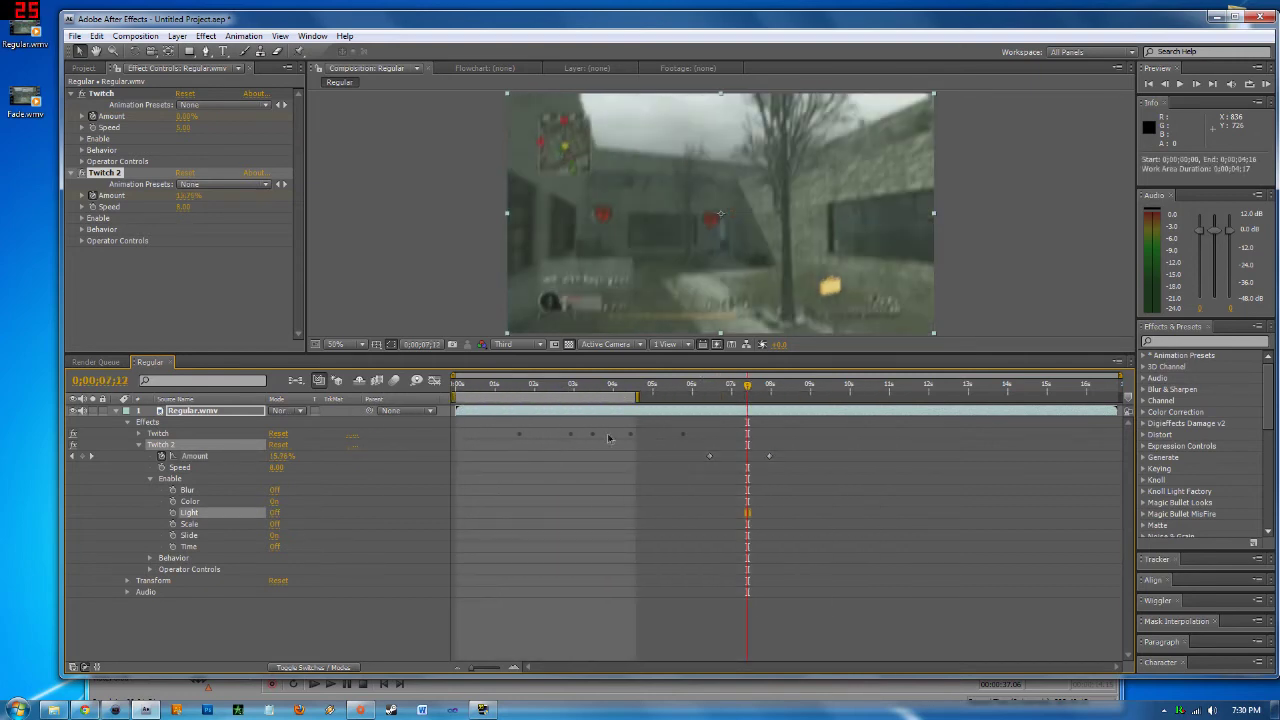
{"action": "left_click_drag", "start_coordinate": [643, 403], "coordinate": [863, 400]}
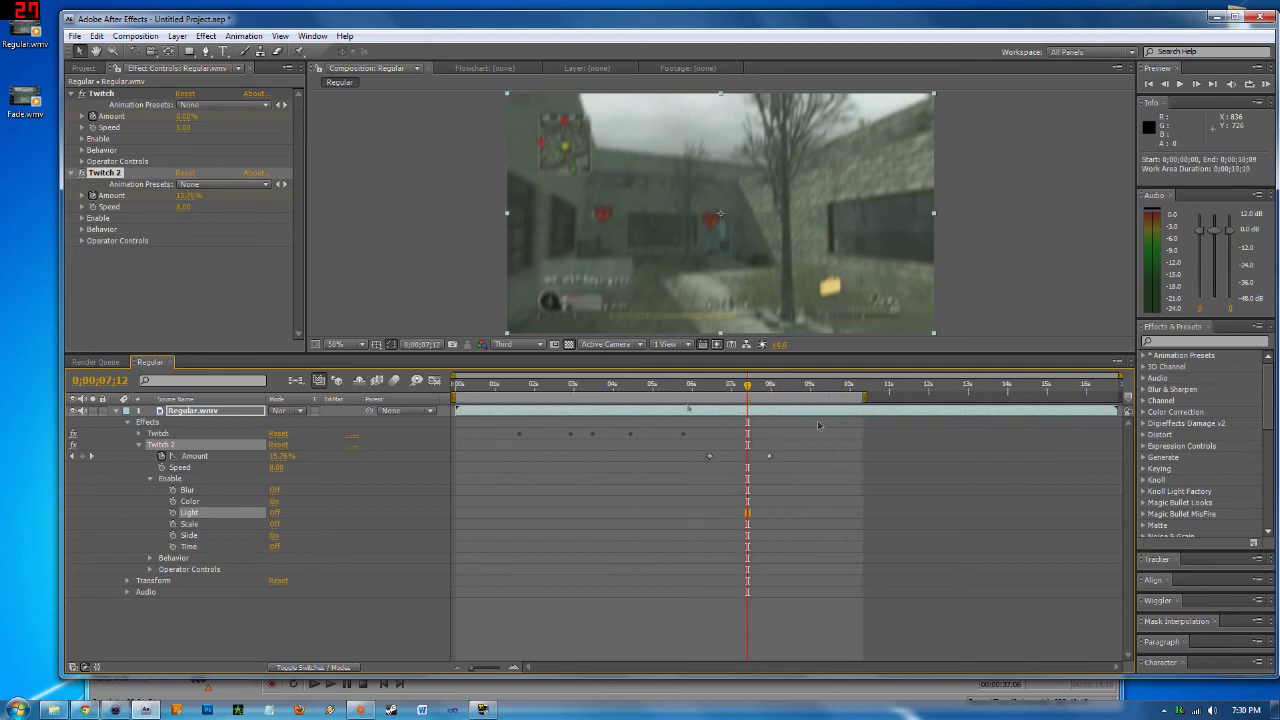
Hide the Regular.wmv layer, and import Fade.wmv from the desktop into the Regular composition above it
{"action": "left_click", "coordinate": [118, 412]}
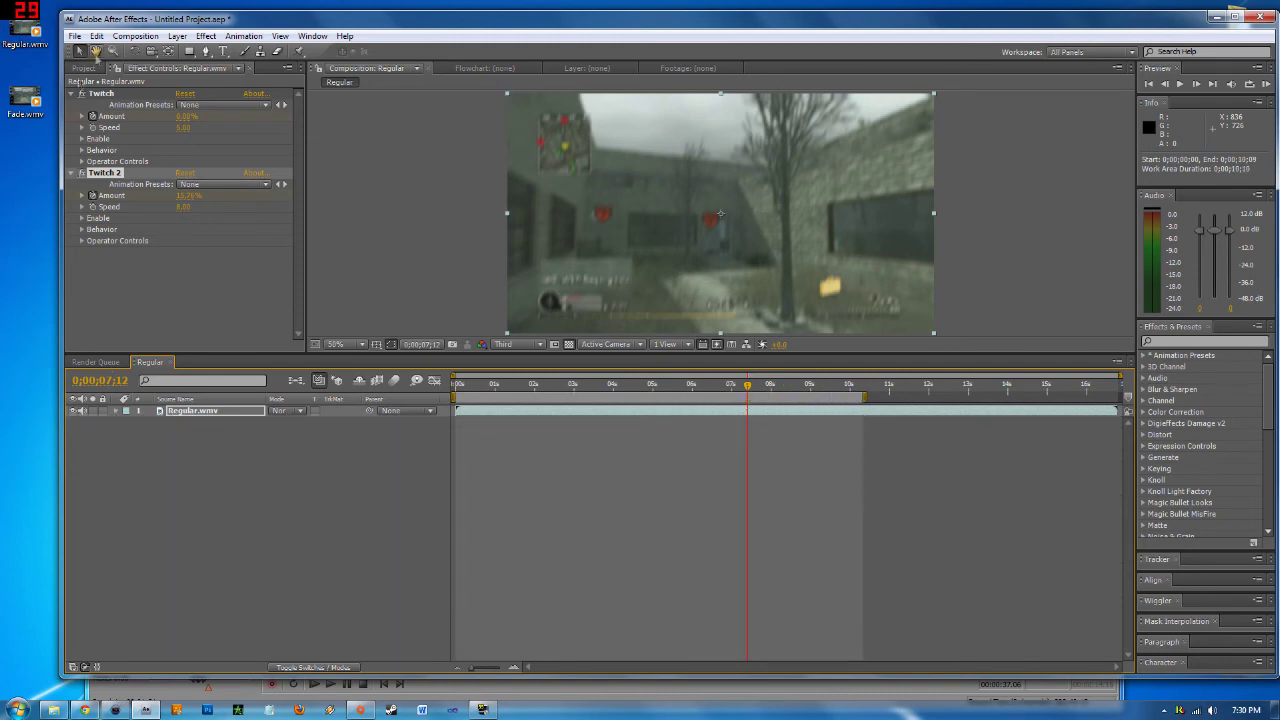
{"action": "left_click", "coordinate": [76, 411]}
{"action": "left_click_drag", "start_coordinate": [24, 100], "coordinate": [106, 96]}
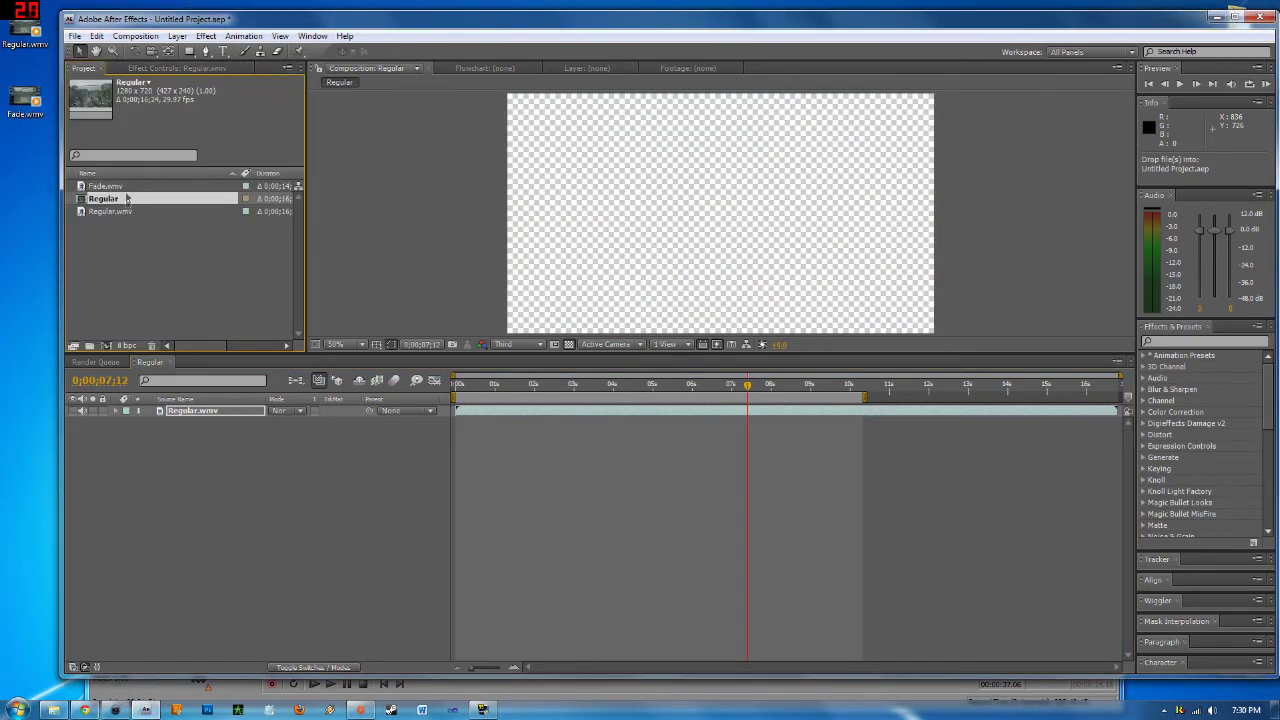
{"action": "left_click_drag", "start_coordinate": [122, 190], "coordinate": [725, 230]}
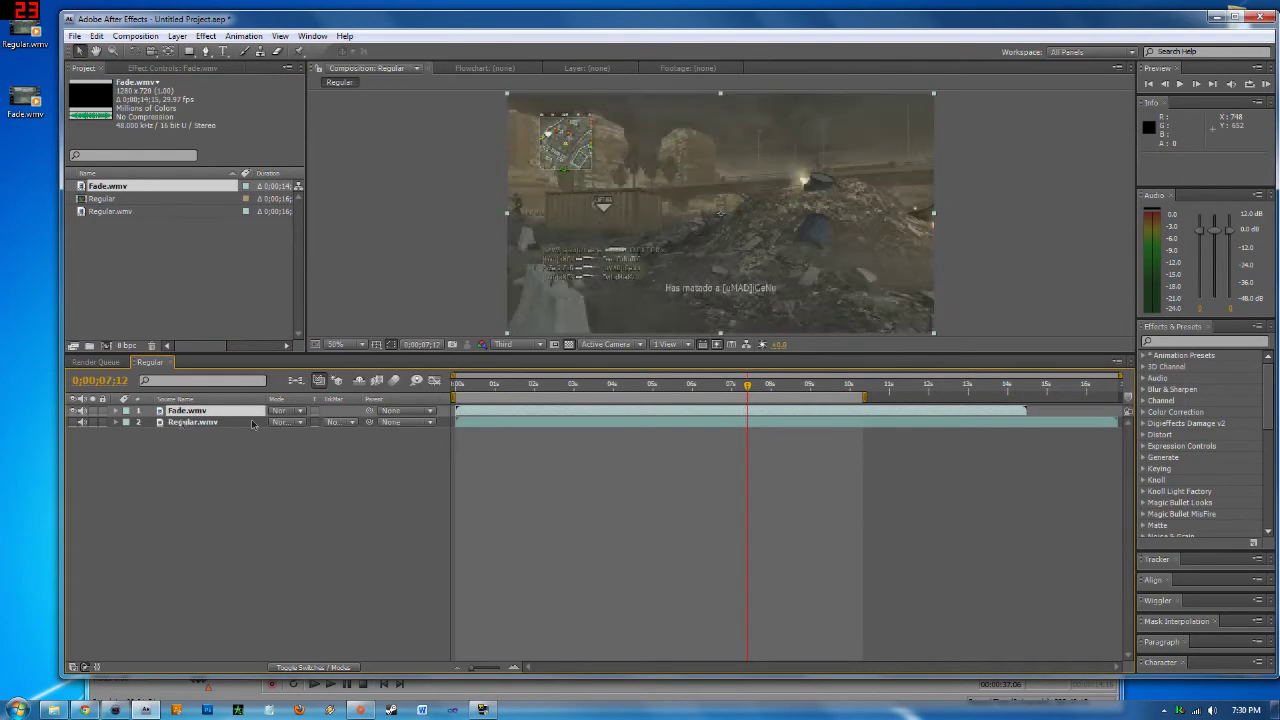
Move the current time to the clip transition at 0;00;05;04 and place a composition marker there
{"action": "left_click", "coordinate": [620, 397]}
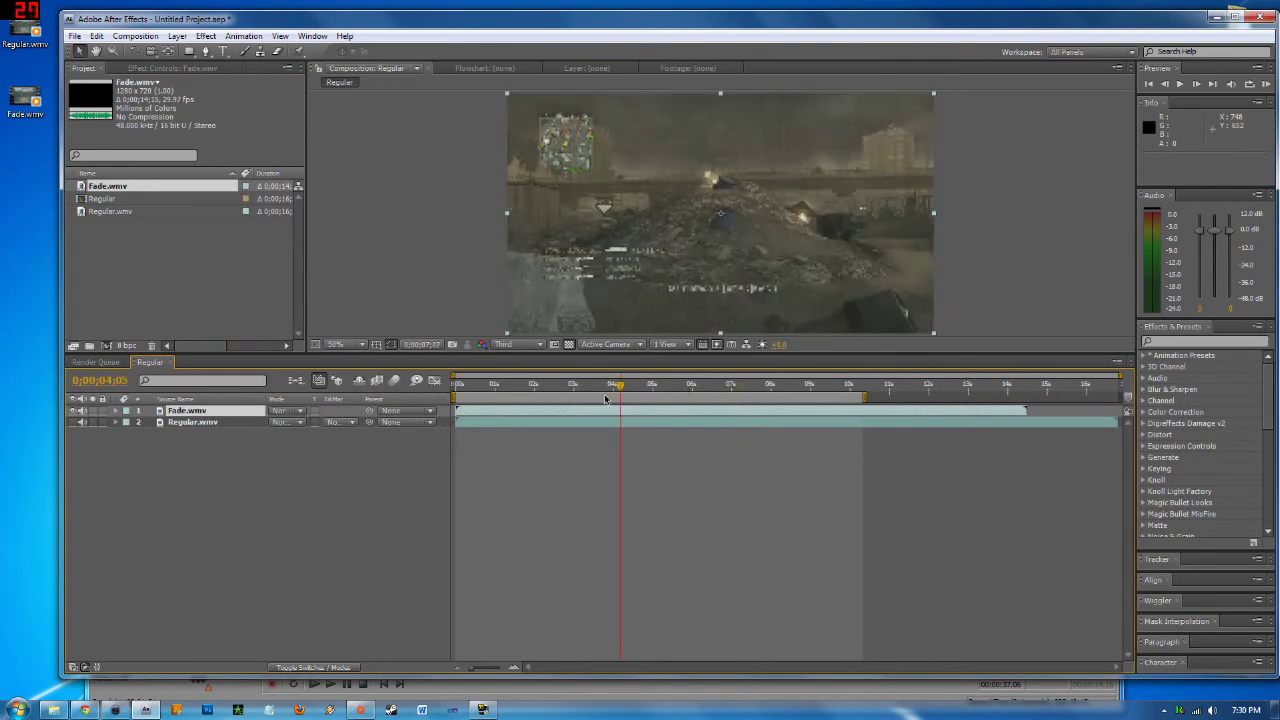
{"action": "left_click", "coordinate": [581, 399]}
{"action": "left_click", "coordinate": [115, 411]}
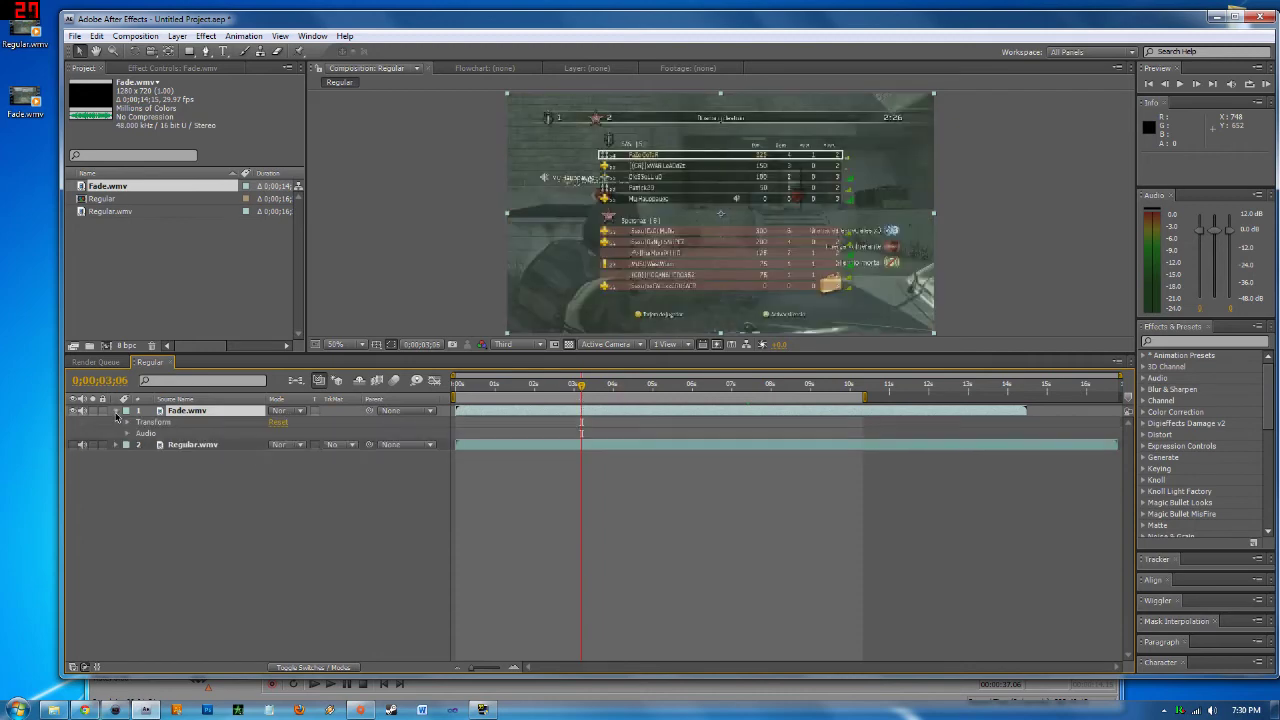
{"action": "left_click", "coordinate": [128, 423]}
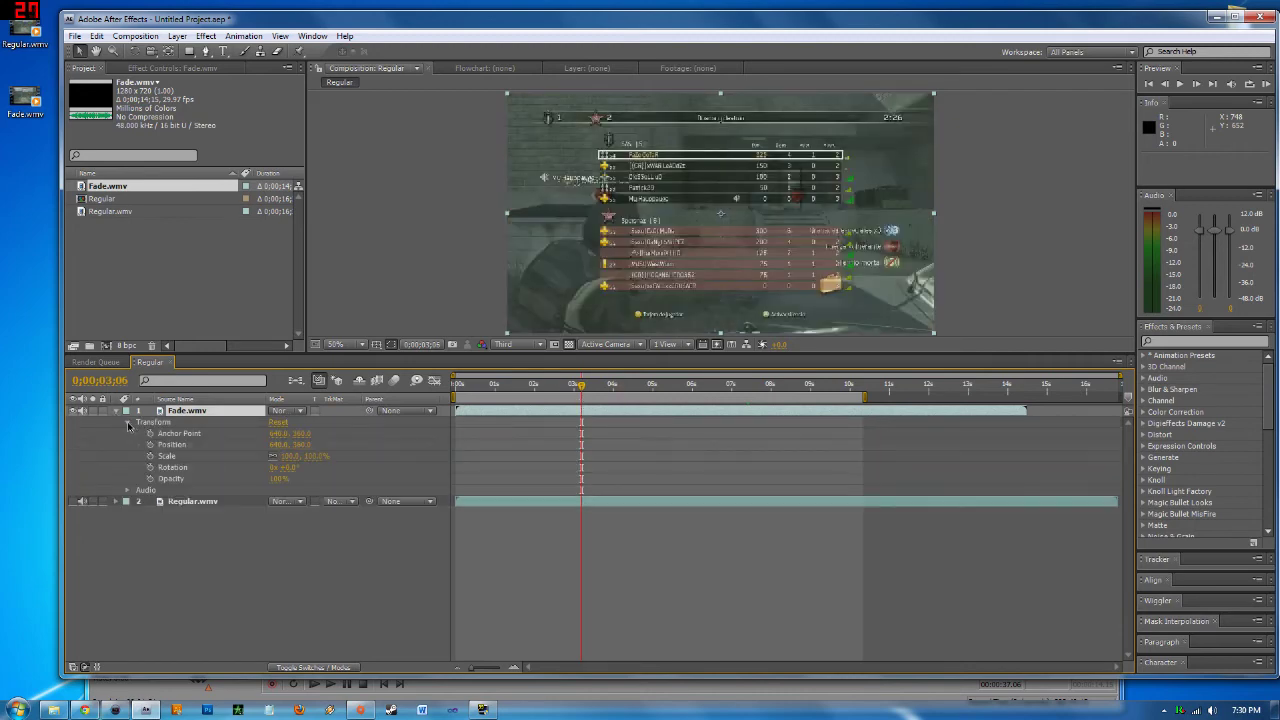
{"action": "left_click", "coordinate": [128, 423]}
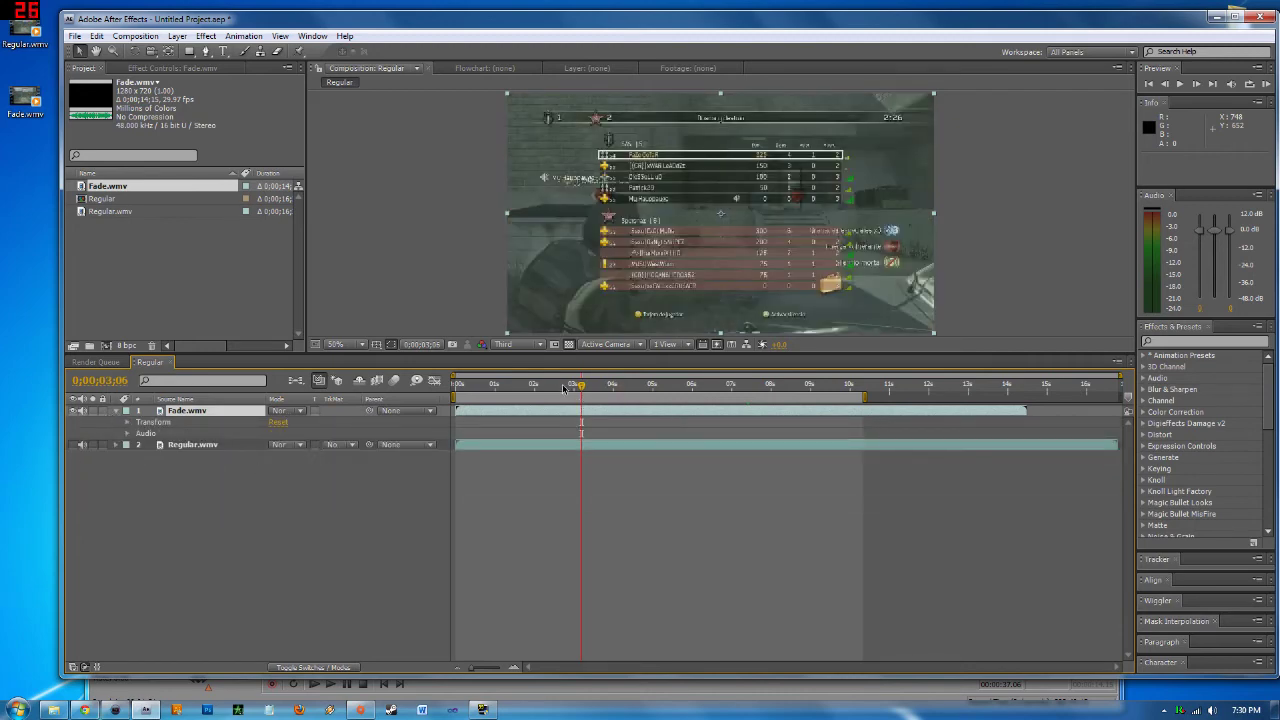
{"action": "left_click_drag", "start_coordinate": [581, 392], "coordinate": [657, 392]}
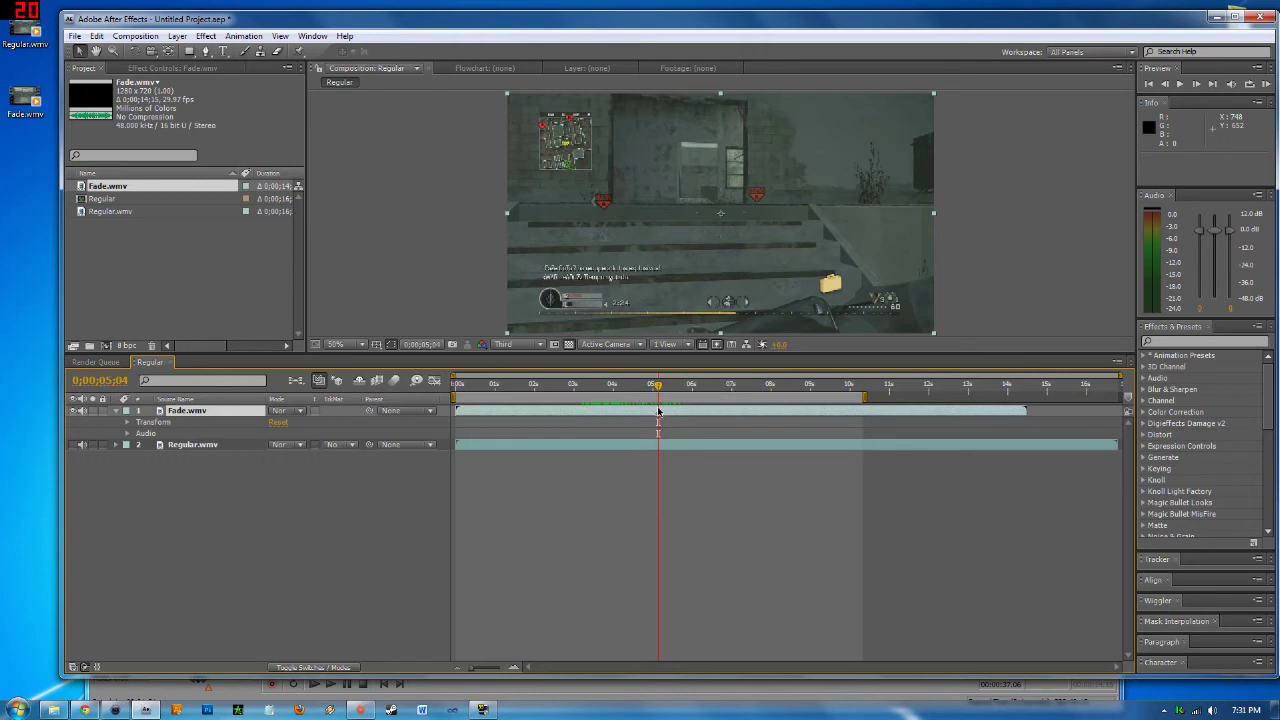
{"action": "left_click_drag", "start_coordinate": [1128, 398], "coordinate": [660, 449]}
{"action": "left_click_drag", "start_coordinate": [651, 419], "coordinate": [731, 429]}
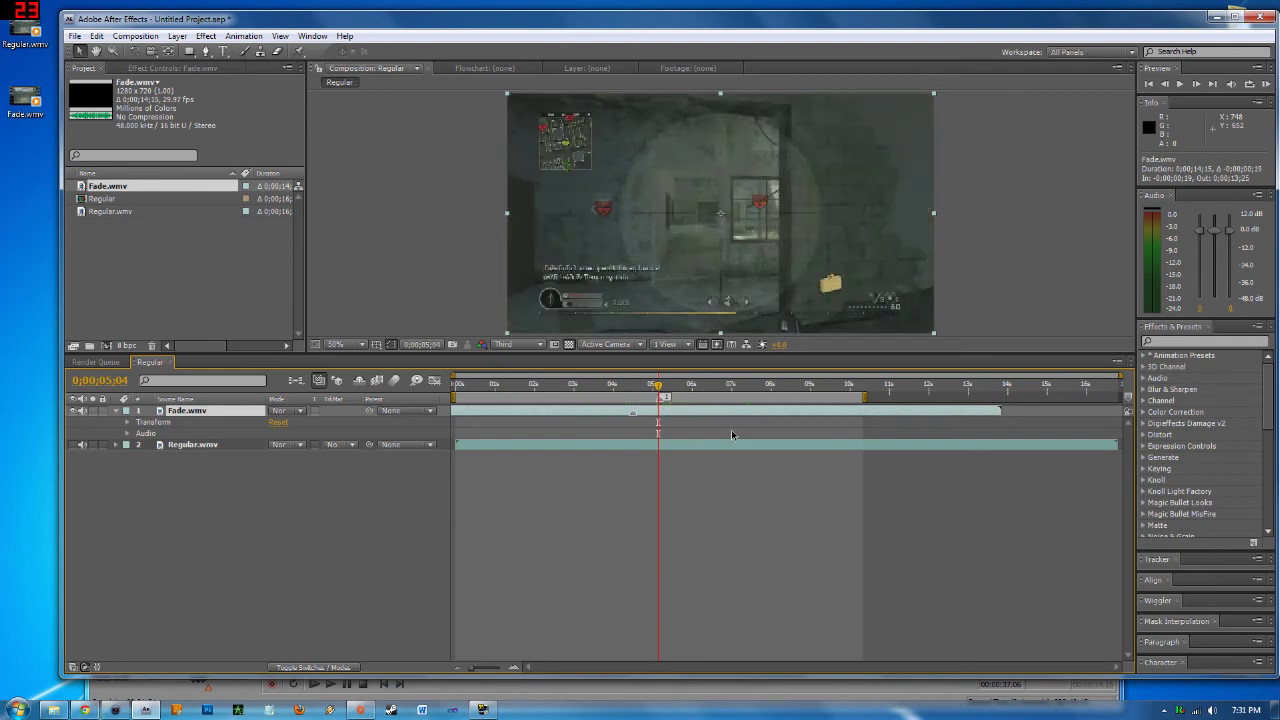
{"action": "key", "text": "ctrl+z"}
{"action": "mouse_move", "coordinate": [1128, 398]}
{"action": "left_mouse_down"}
{"action": "mouse_move", "coordinate": [664, 405]}
{"action": "mouse_move", "coordinate": [728, 417]}
{"action": "mouse_move", "coordinate": [1128, 398]}
{"action": "left_mouse_up"}
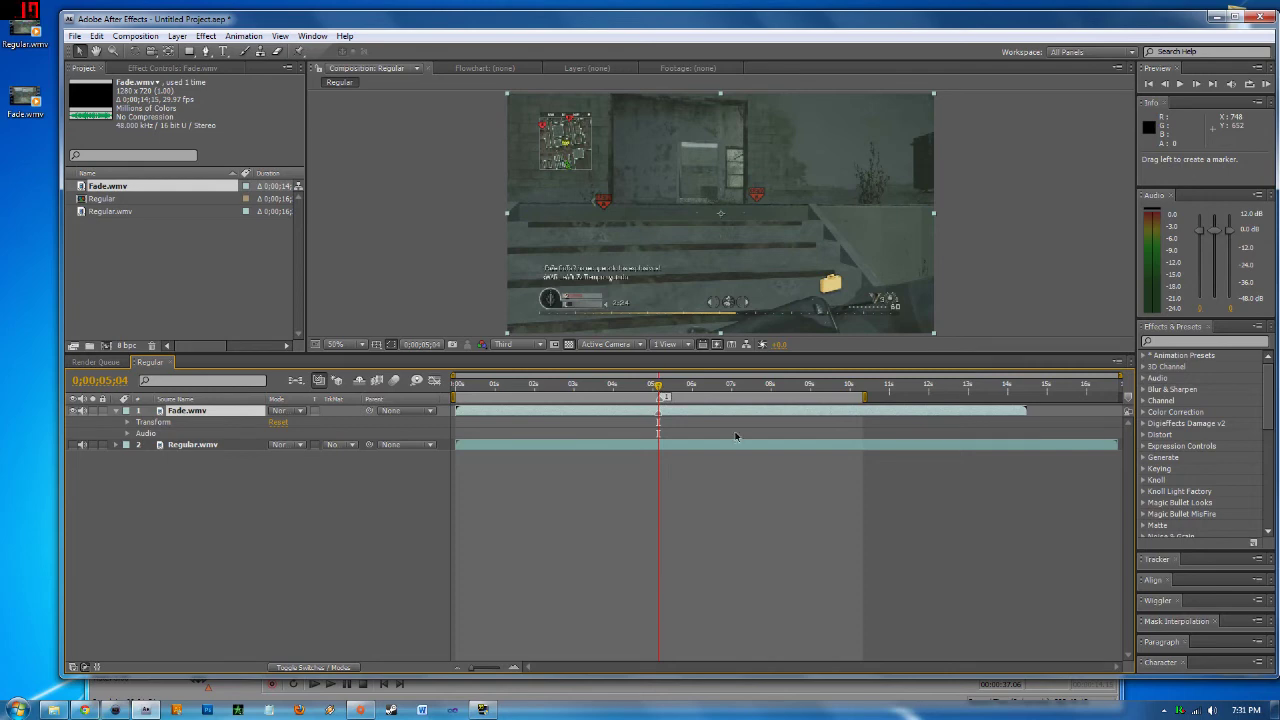
Add layer markers to Fade.wmv at 0;00;05;04 and 0;00;07;20
{"action": "key", "text": "Page_Down"}
{"action": "left_click_drag", "start_coordinate": [690, 389], "coordinate": [758, 390]}
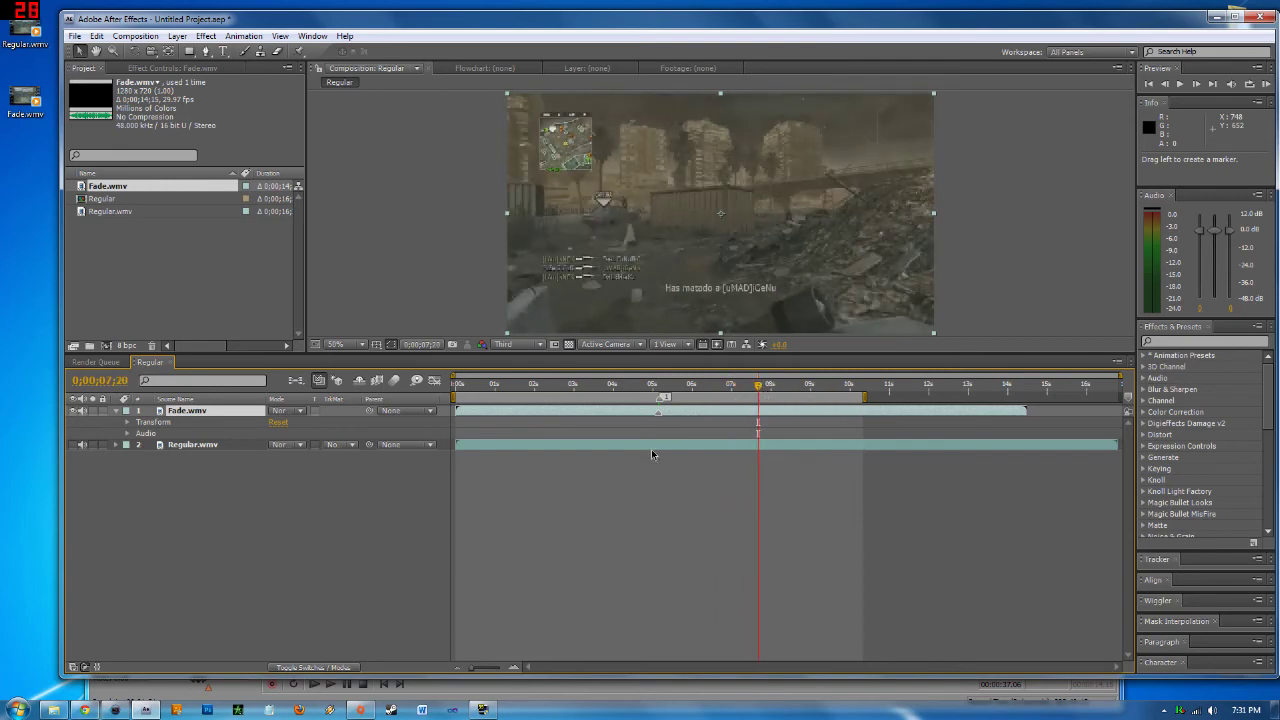
{"action": "key", "text": "KP_Multiply"}
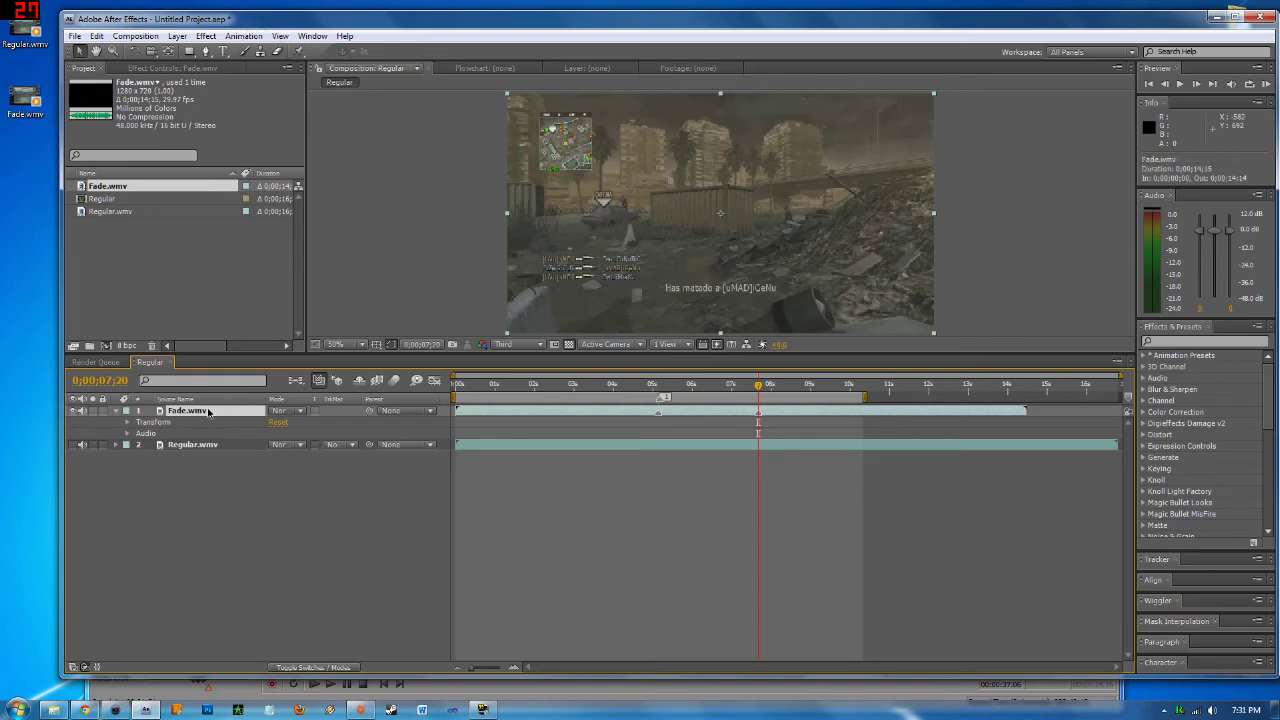
Apply the Video Copilot Twitch effect to the Fade.wmv layer with the Chaos Theory animation preset
{"action": "left_click", "coordinate": [206, 36]}
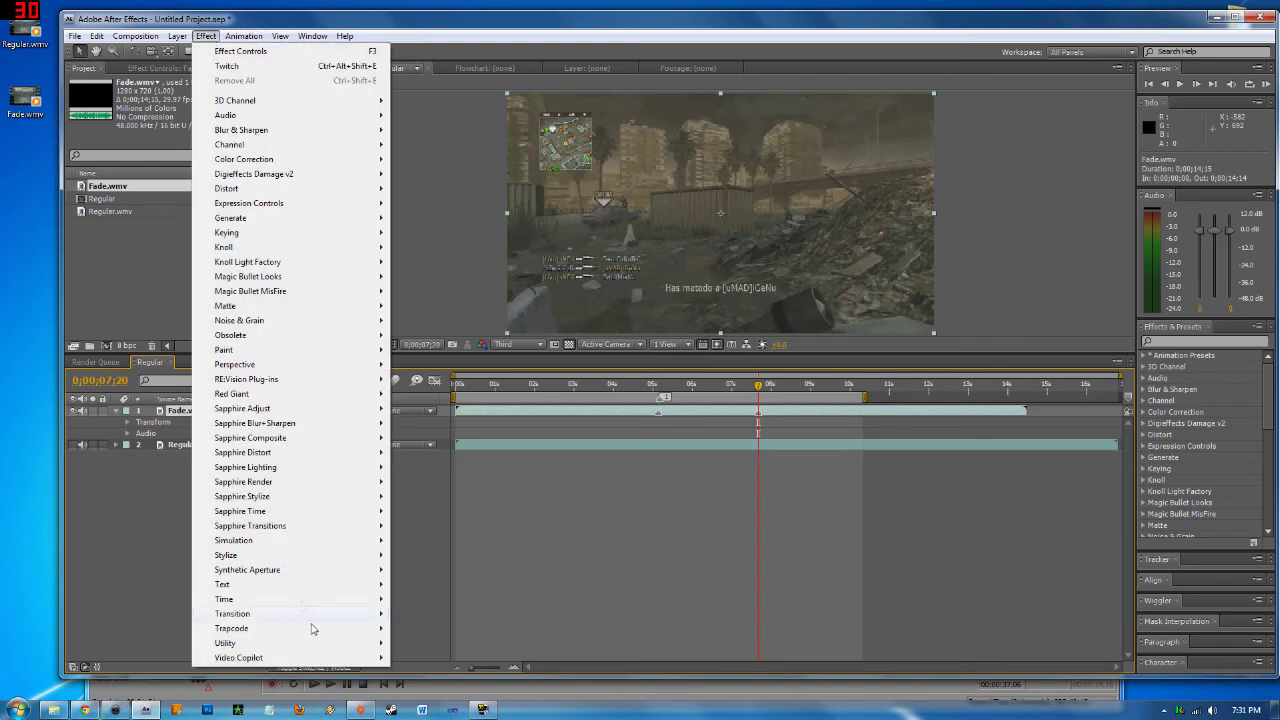
{"action": "mouse_move", "coordinate": [293, 662]}
{"action": "left_click", "coordinate": [430, 672]}
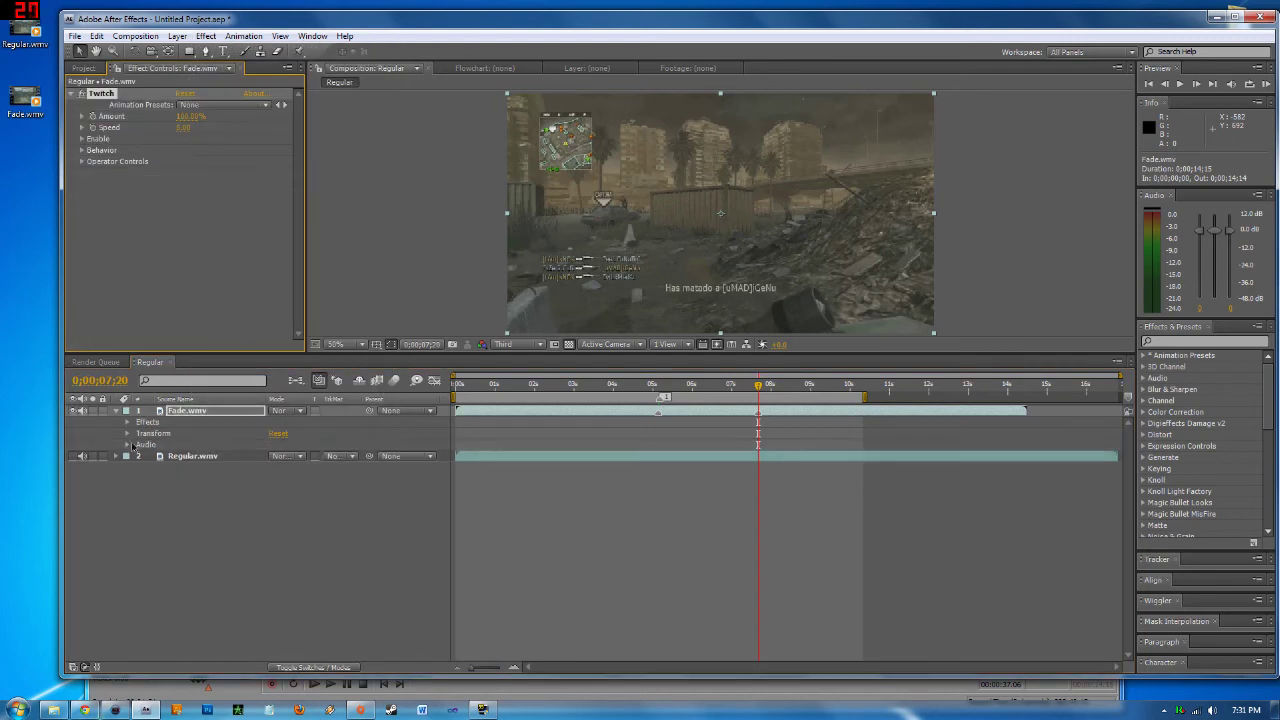
{"action": "left_click", "coordinate": [127, 423]}
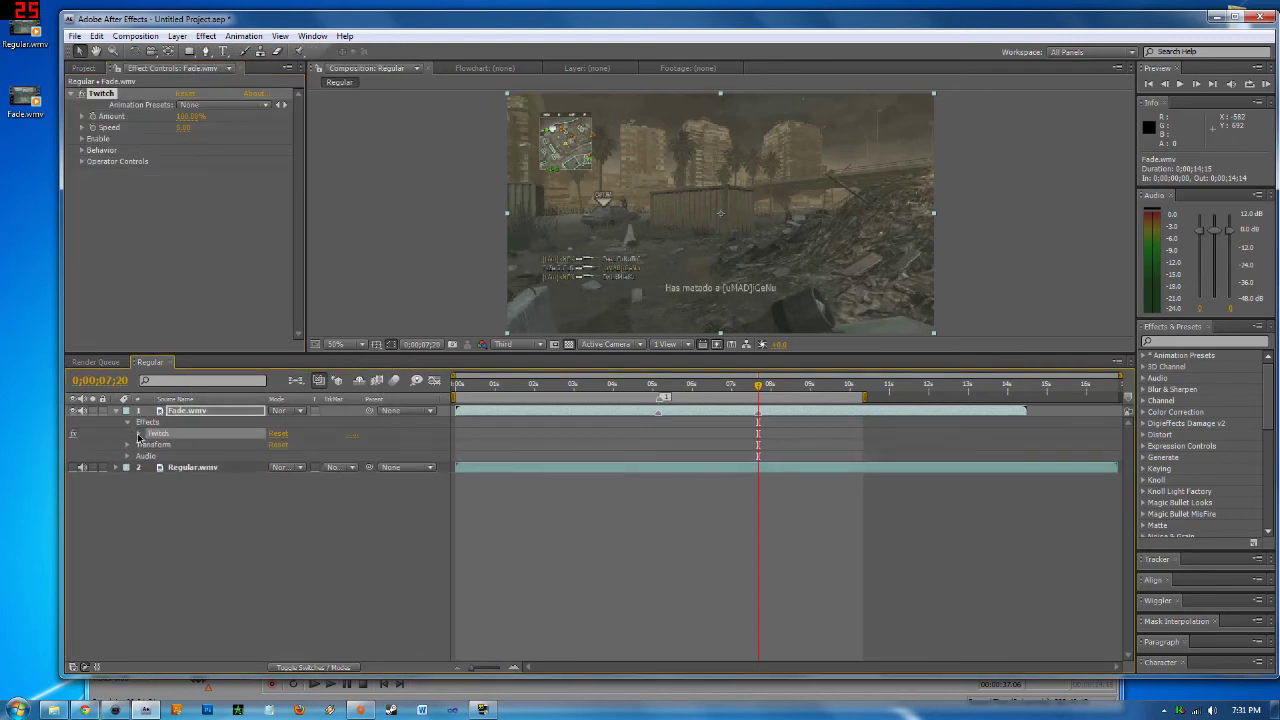
{"action": "left_click", "coordinate": [140, 434]}
{"action": "left_click", "coordinate": [221, 105]}
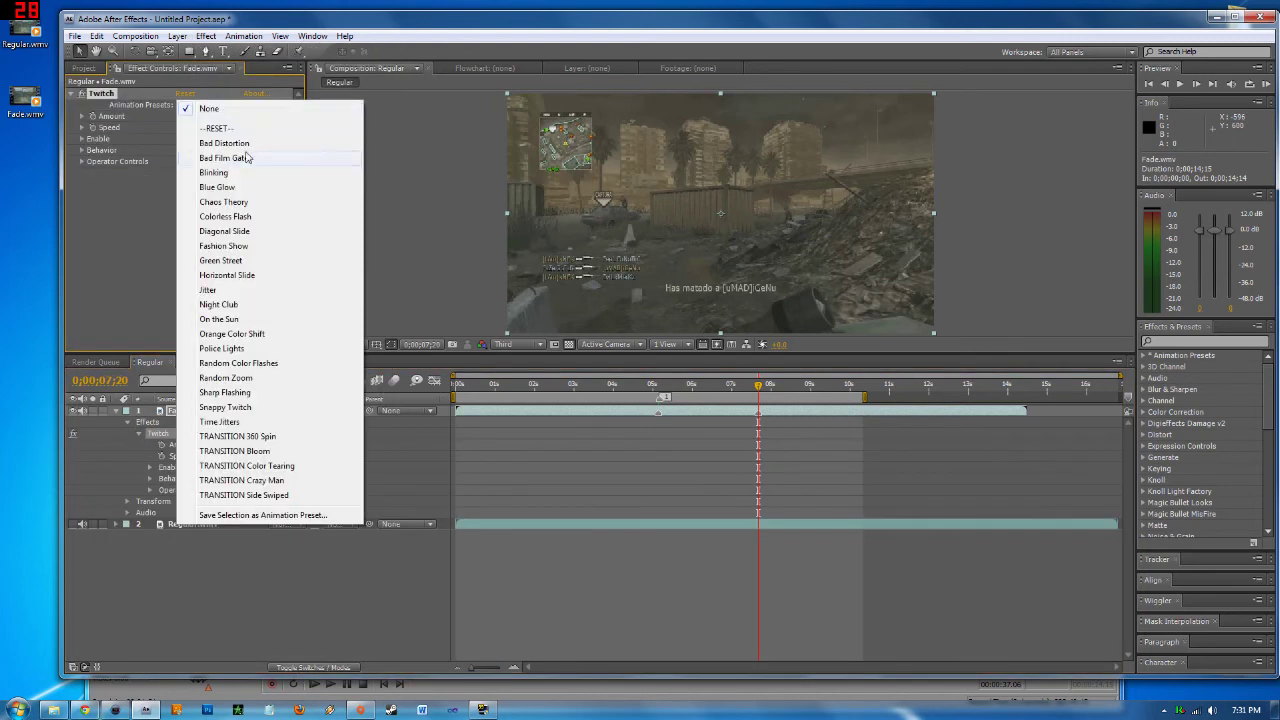
{"action": "left_click", "coordinate": [279, 204]}
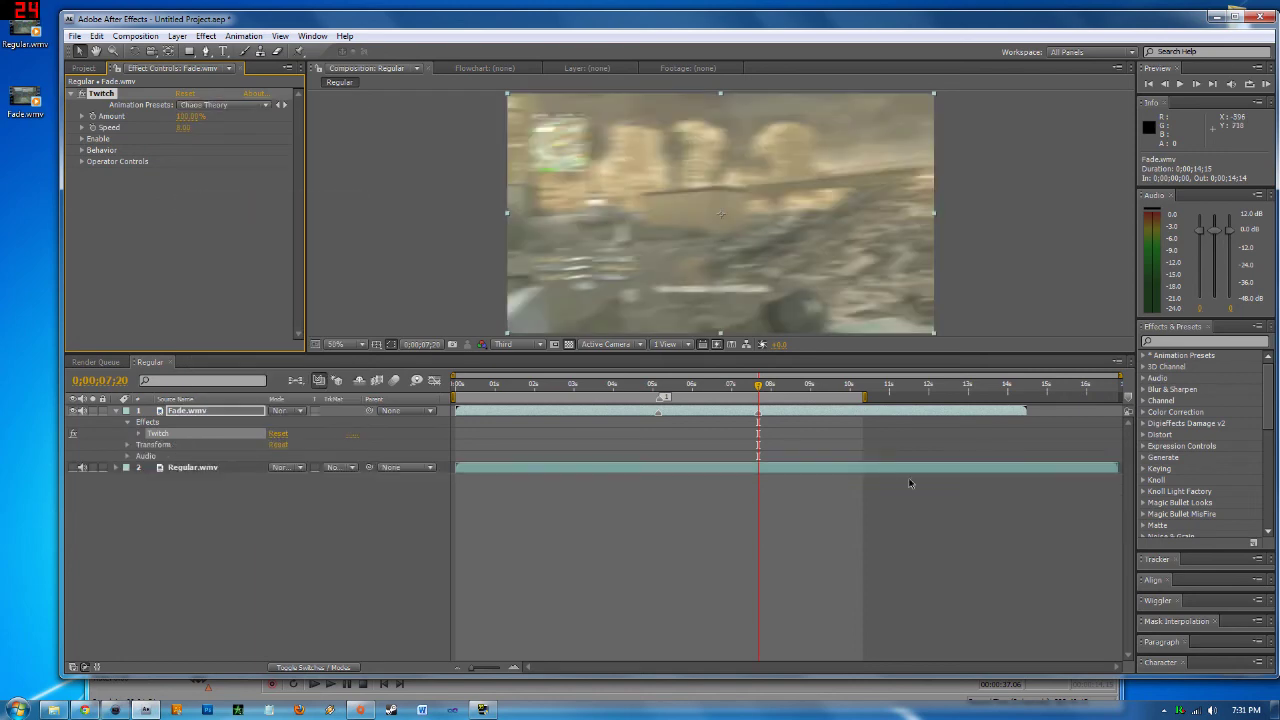
Add a 0% Amount keyframe for Fade.wmv's Twitch effect at 0;00;05;03, beside the first marker
{"action": "left_click", "coordinate": [689, 390]}
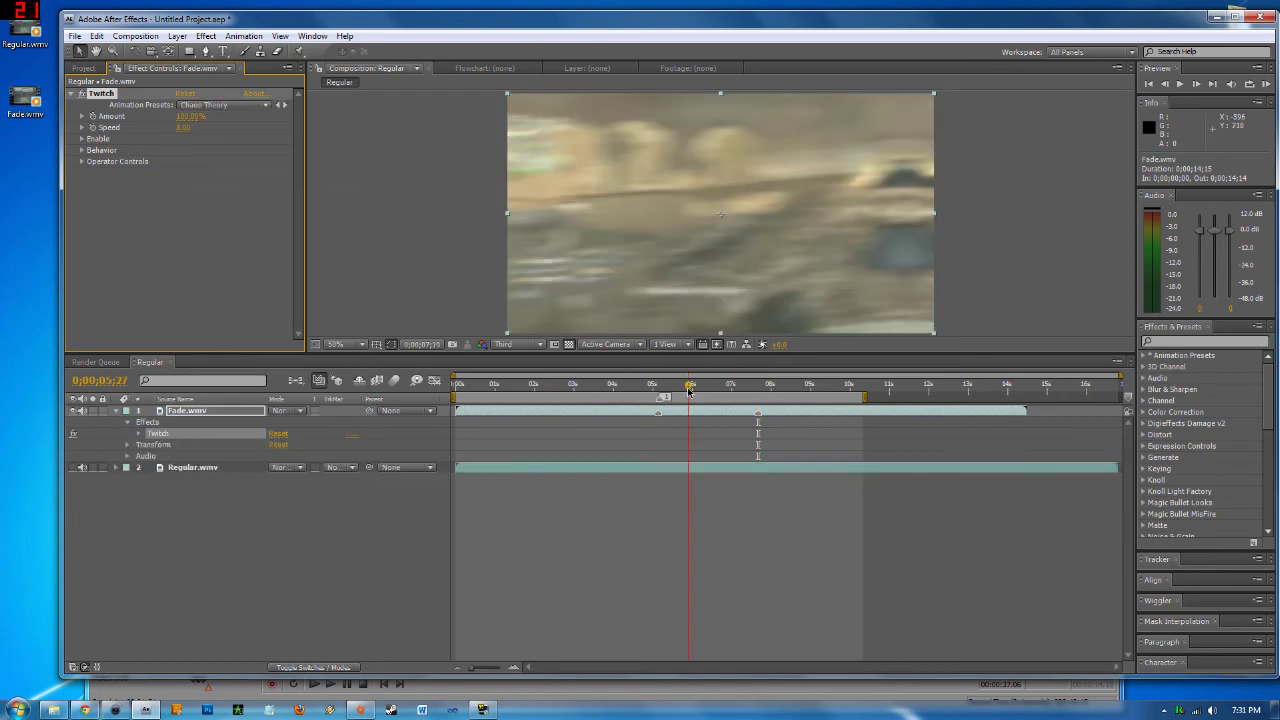
{"action": "left_click", "coordinate": [658, 394]}
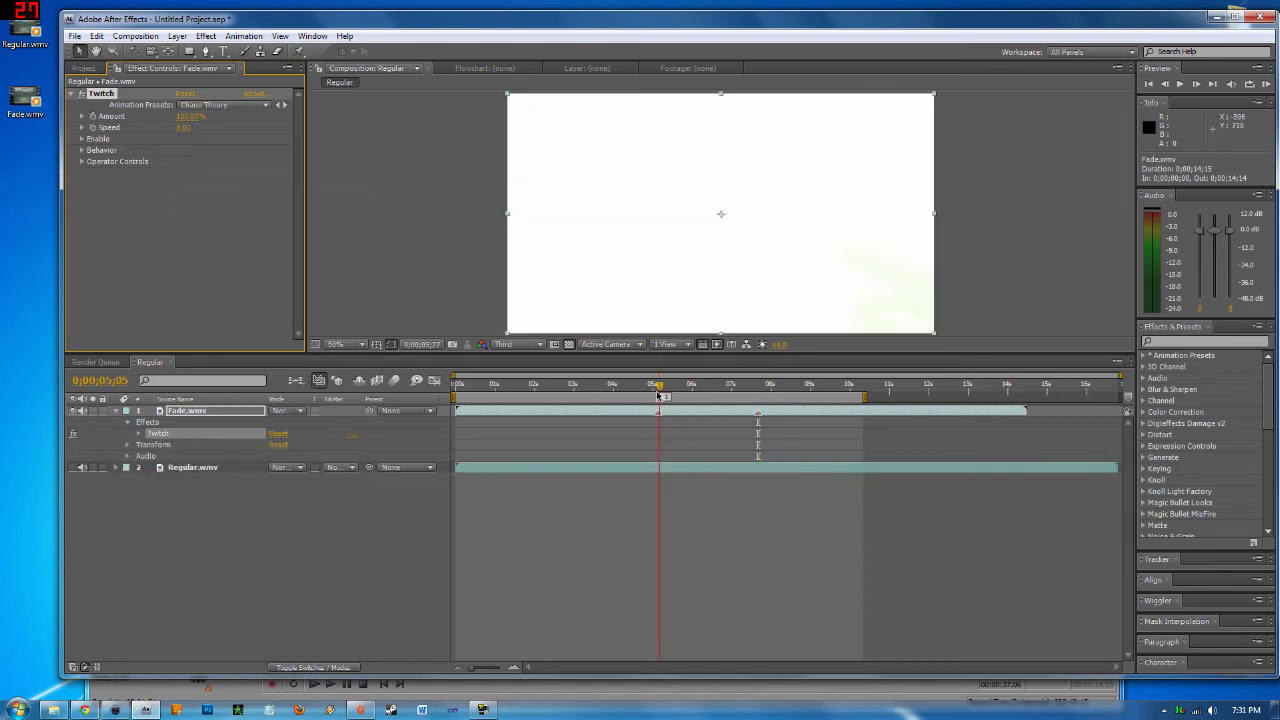
{"action": "left_click_drag", "start_coordinate": [658, 396], "coordinate": [657, 396]}
{"action": "key", "text": "ctrl+x"}
{"action": "key", "text": "ctrl+v"}
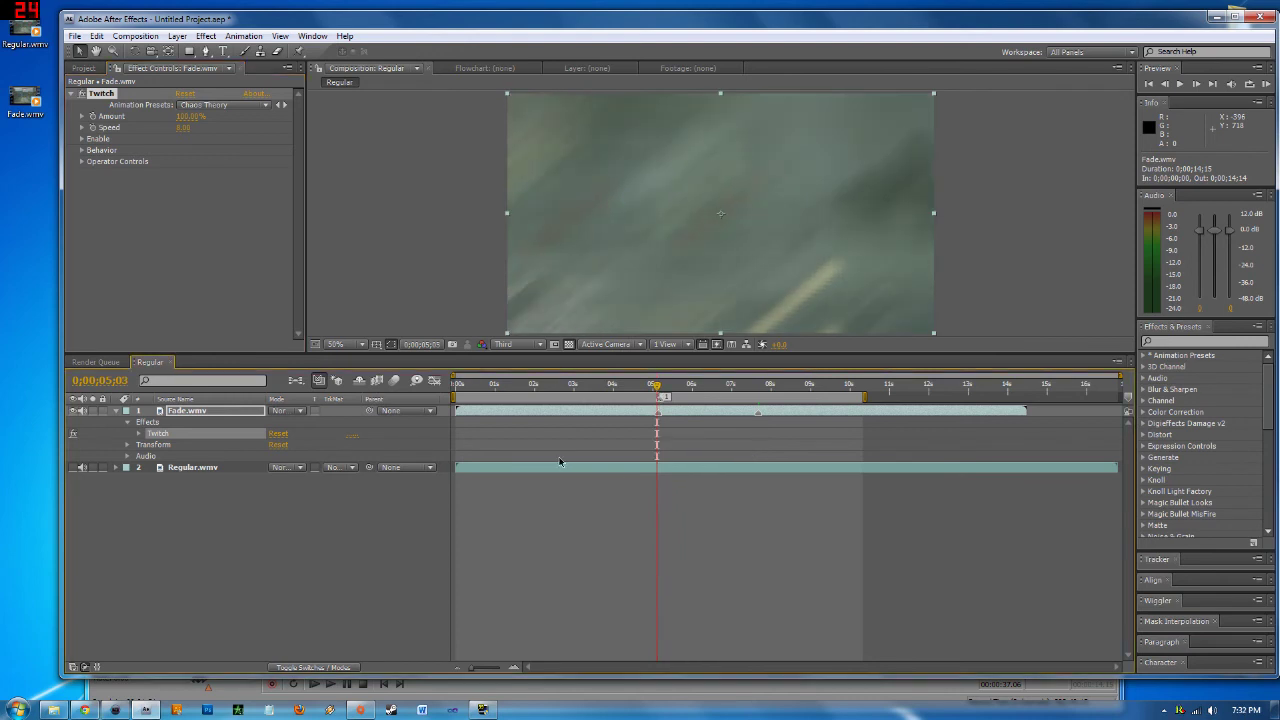
{"action": "left_click", "coordinate": [145, 434]}
{"action": "left_click", "coordinate": [138, 434]}
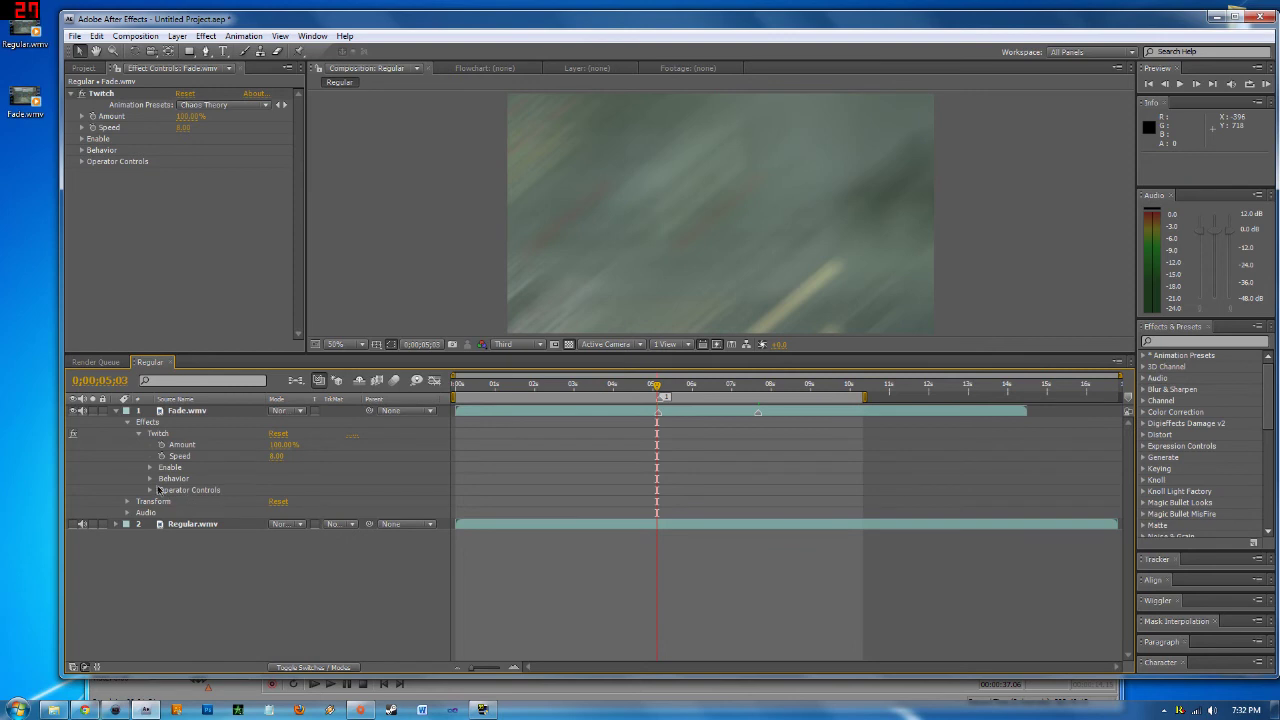
{"action": "left_click", "coordinate": [287, 446]}
{"action": "type", "text": "0"}
{"action": "left_click", "coordinate": [165, 444]}
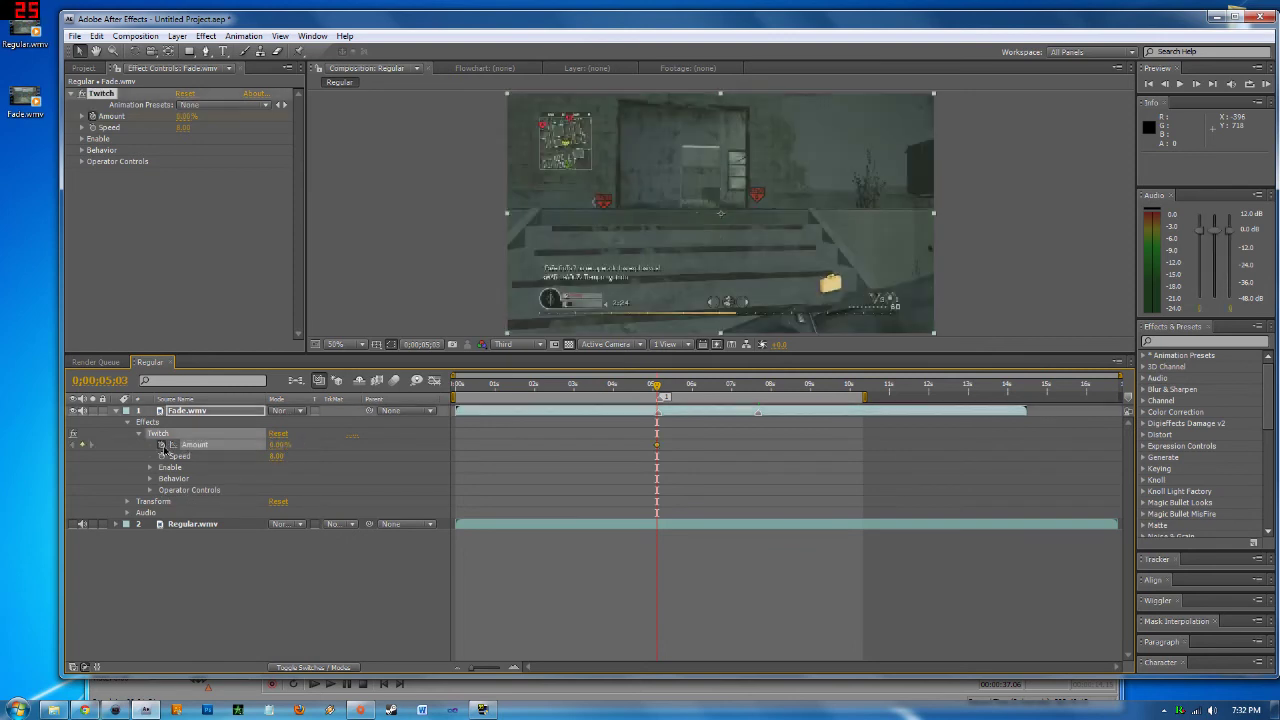
Add Twitch Amount keyframes of 100% at 0;00;05;24 and 150% at 0;00;06;11 on Fade.wmv
{"action": "left_click", "coordinate": [686, 390]}
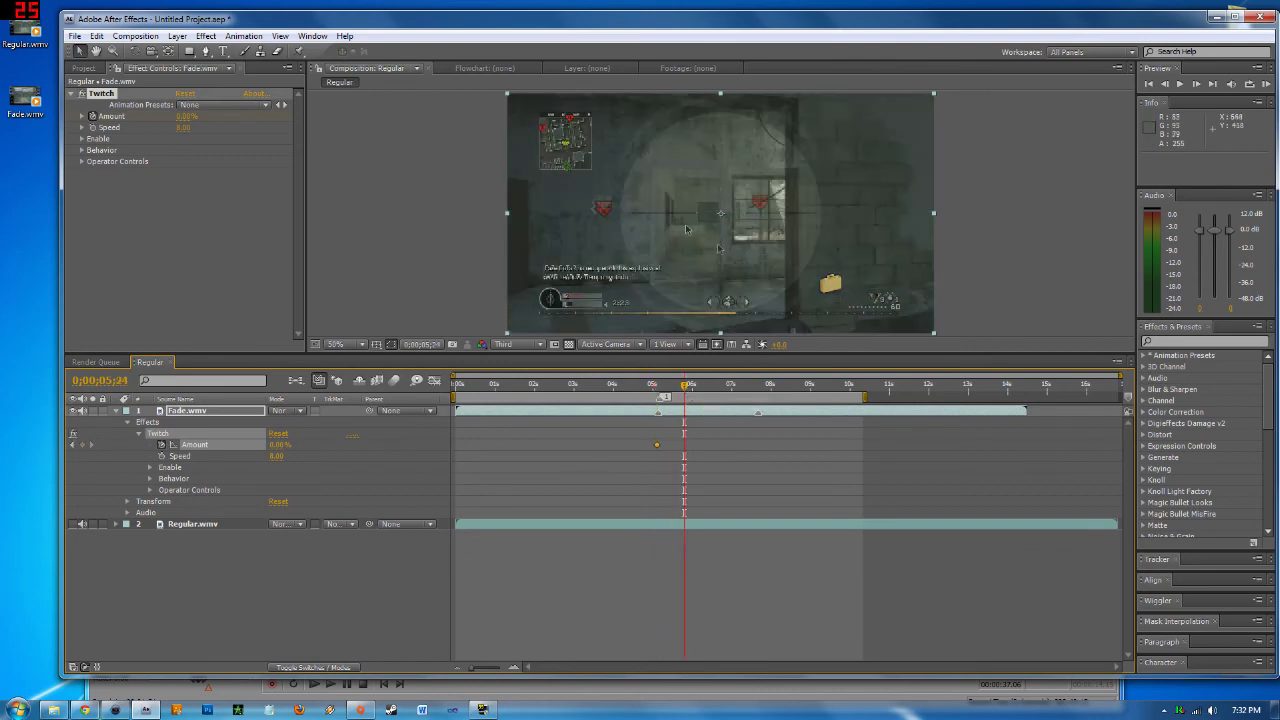
{"action": "left_click", "coordinate": [279, 444]}
{"action": "type", "text": "100"}
{"action": "key", "text": "Return"}
{"action": "left_click", "coordinate": [683, 390]}
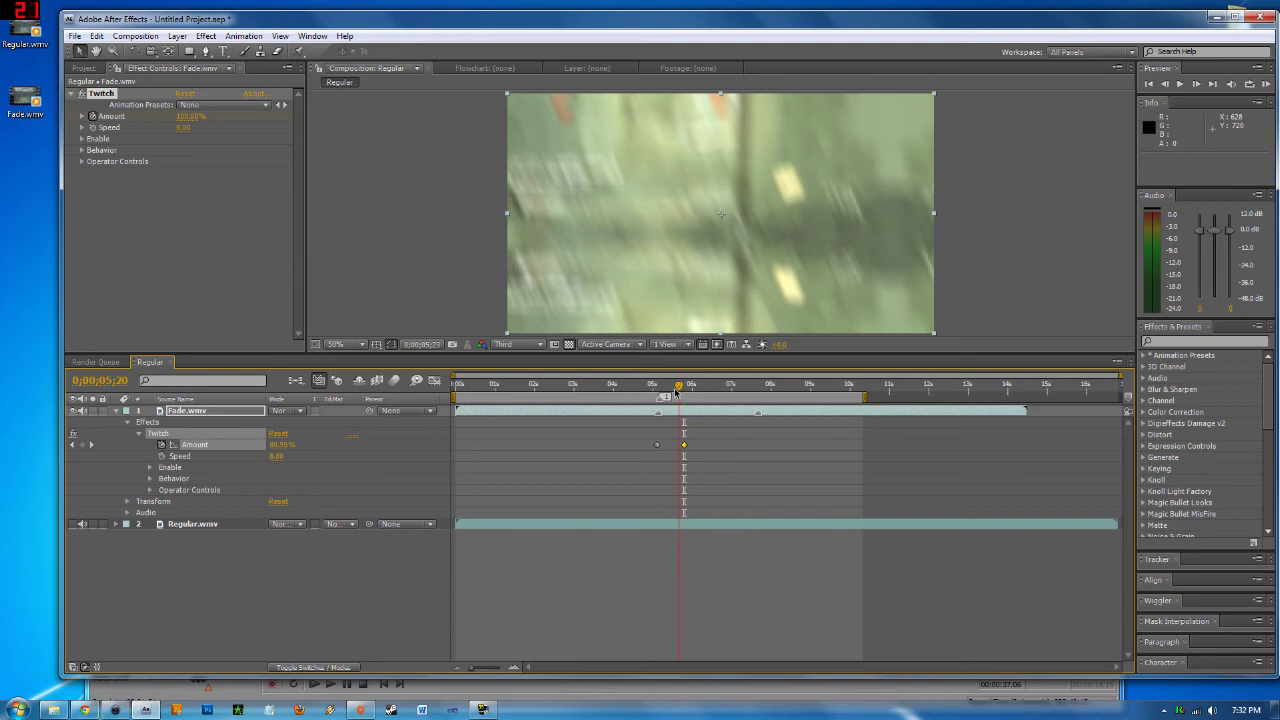
{"action": "left_click_drag", "start_coordinate": [683, 390], "coordinate": [707, 390]}
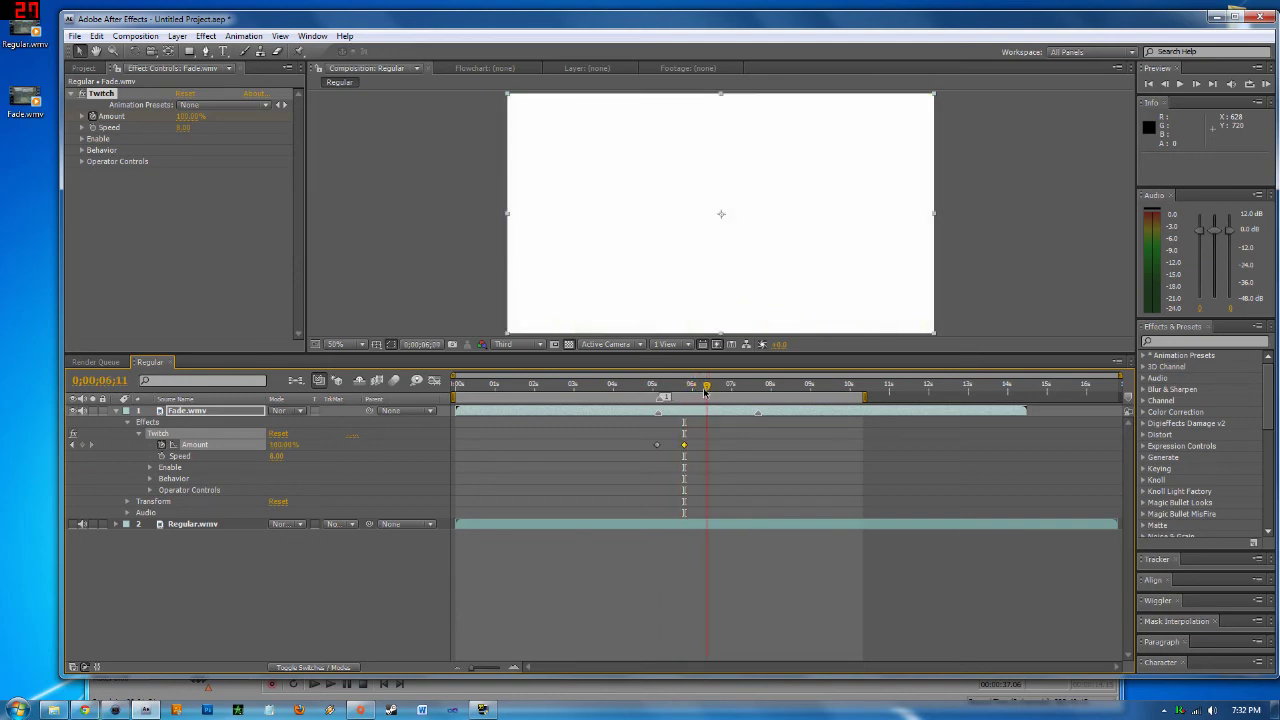
{"action": "left_click", "coordinate": [282, 445]}
{"action": "key", "text": "Return"}
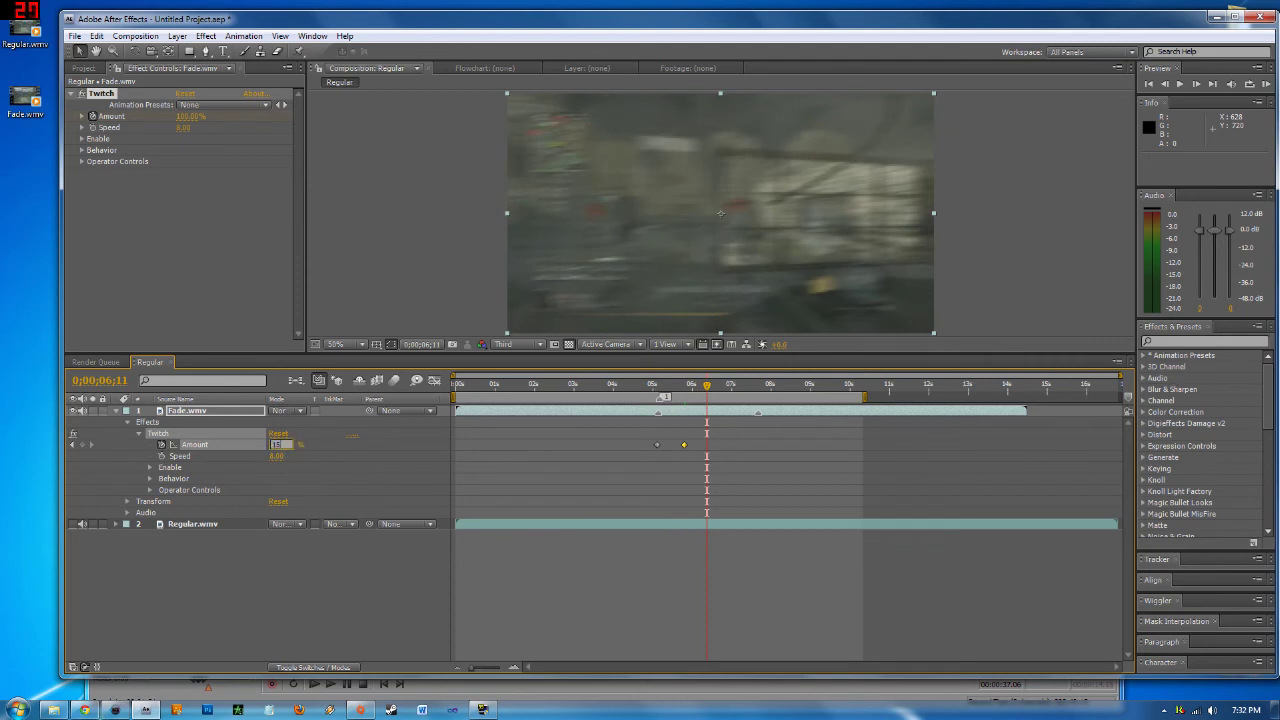
Add Twitch Amount keyframes of 100% at 0;00;07;00 and 0% at 0;00;07;20 on Fade.wmv
{"action": "left_click", "coordinate": [731, 387]}
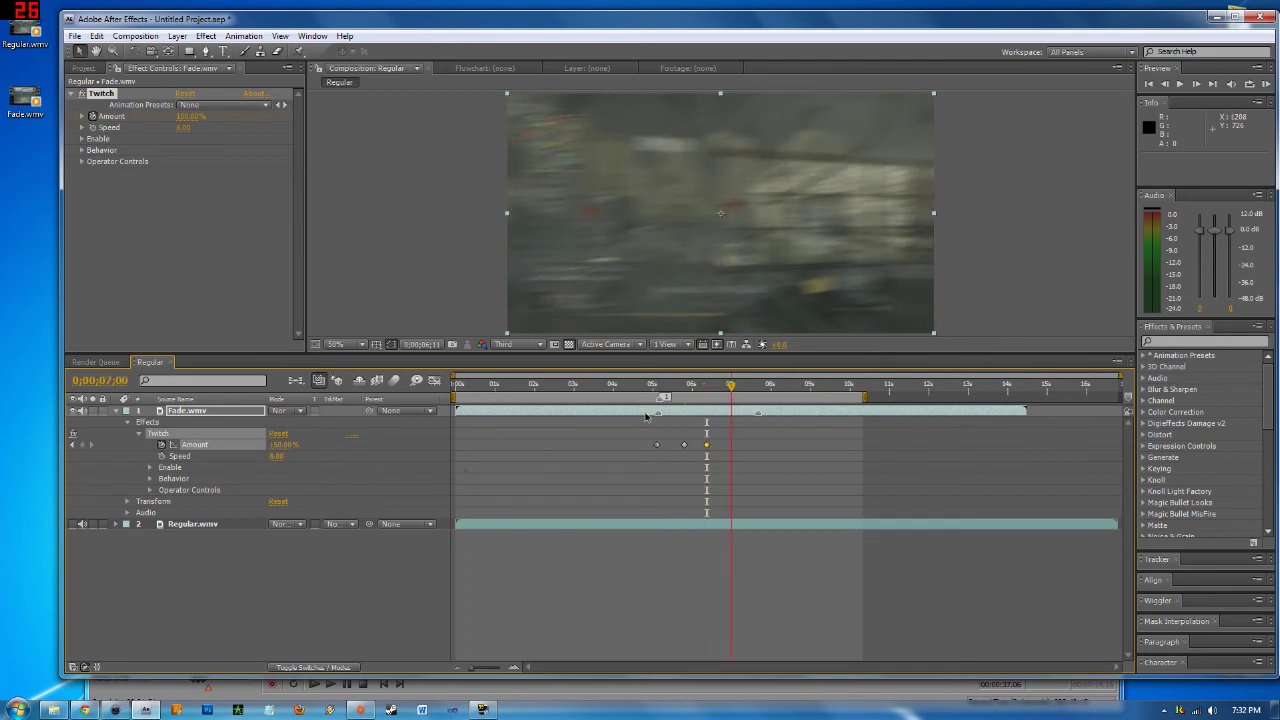
{"action": "left_click", "coordinate": [282, 445]}
{"action": "key", "text": "Return"}
{"action": "left_click", "coordinate": [758, 387]}
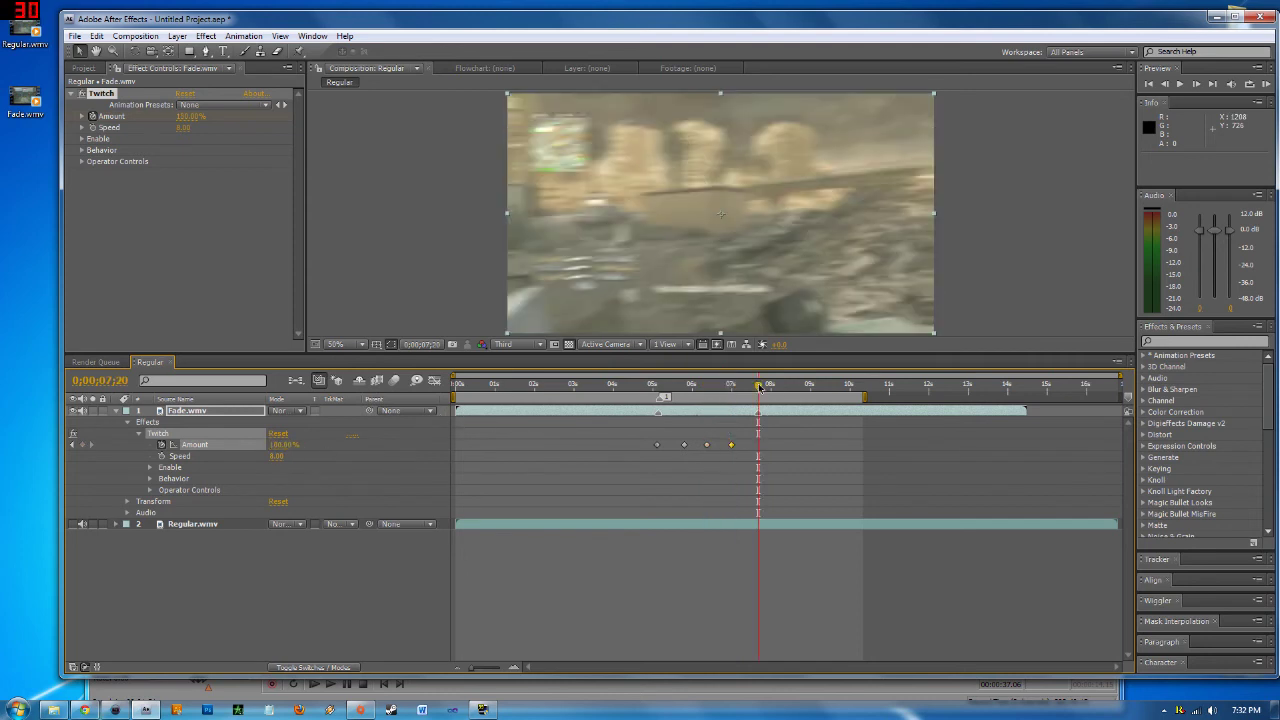
{"action": "left_click", "coordinate": [282, 445]}
{"action": "type", "text": "0"}
{"action": "key", "text": "Return"}
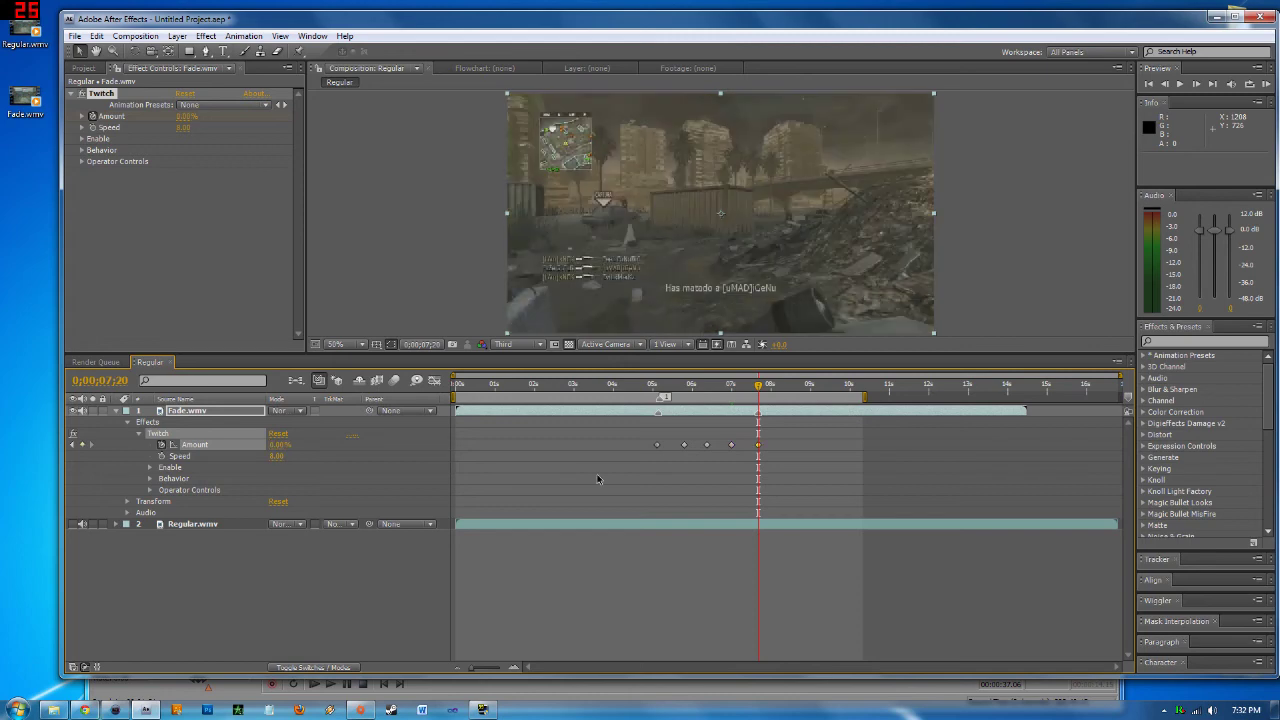
Run a RAM preview of the Fade.wmv transition, stop it and move the work area start to about 3 seconds
{"action": "key", "text": "KP_0"}
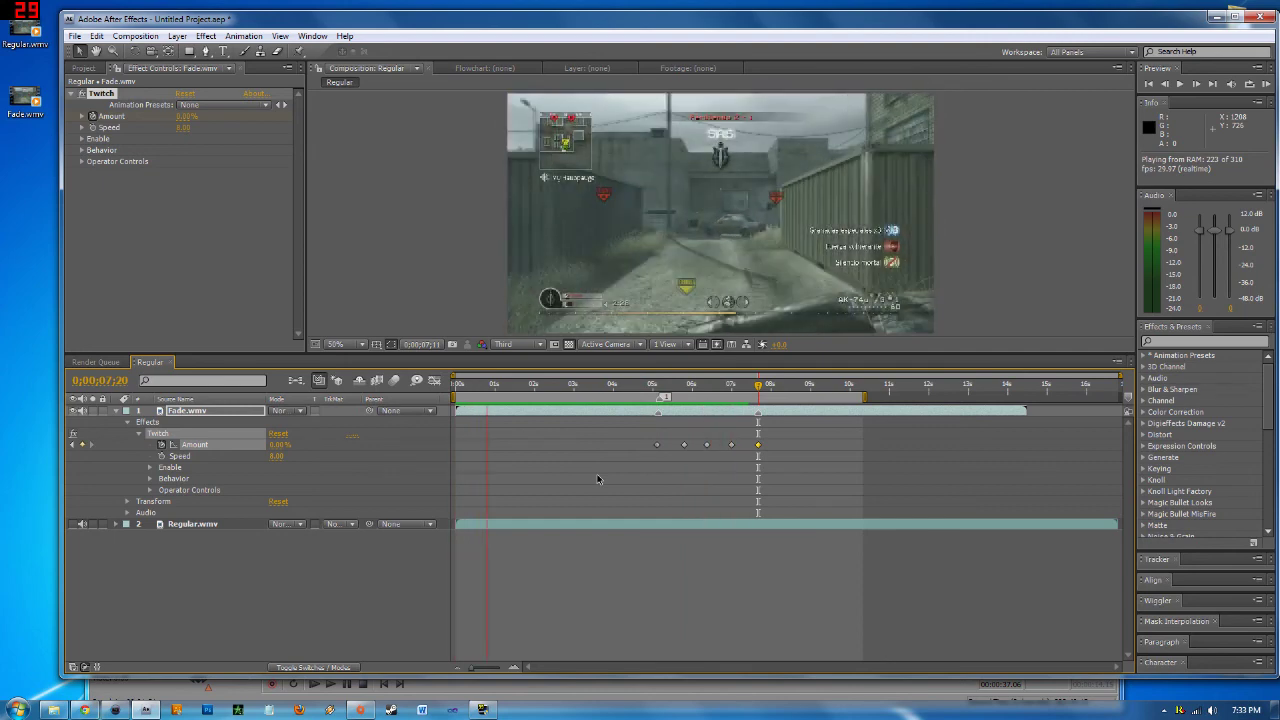
{"action": "key", "text": "space"}
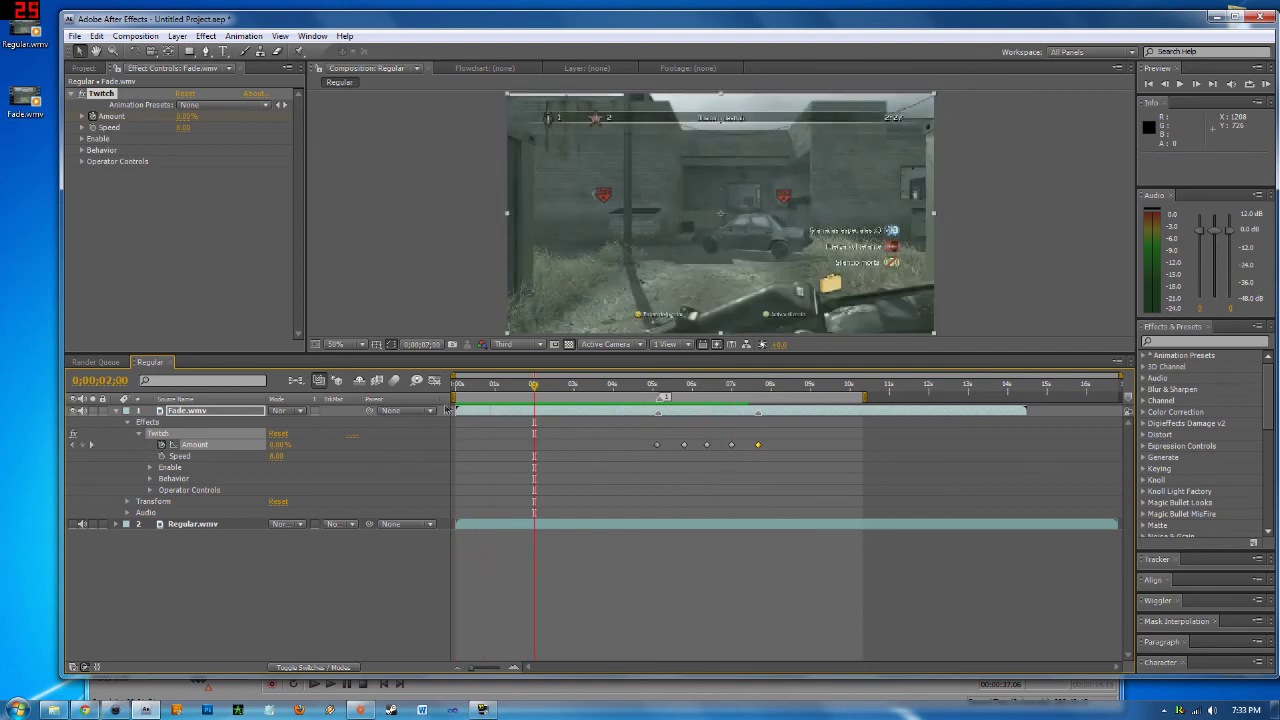
{"action": "left_click_drag", "start_coordinate": [456, 397], "coordinate": [577, 398]}
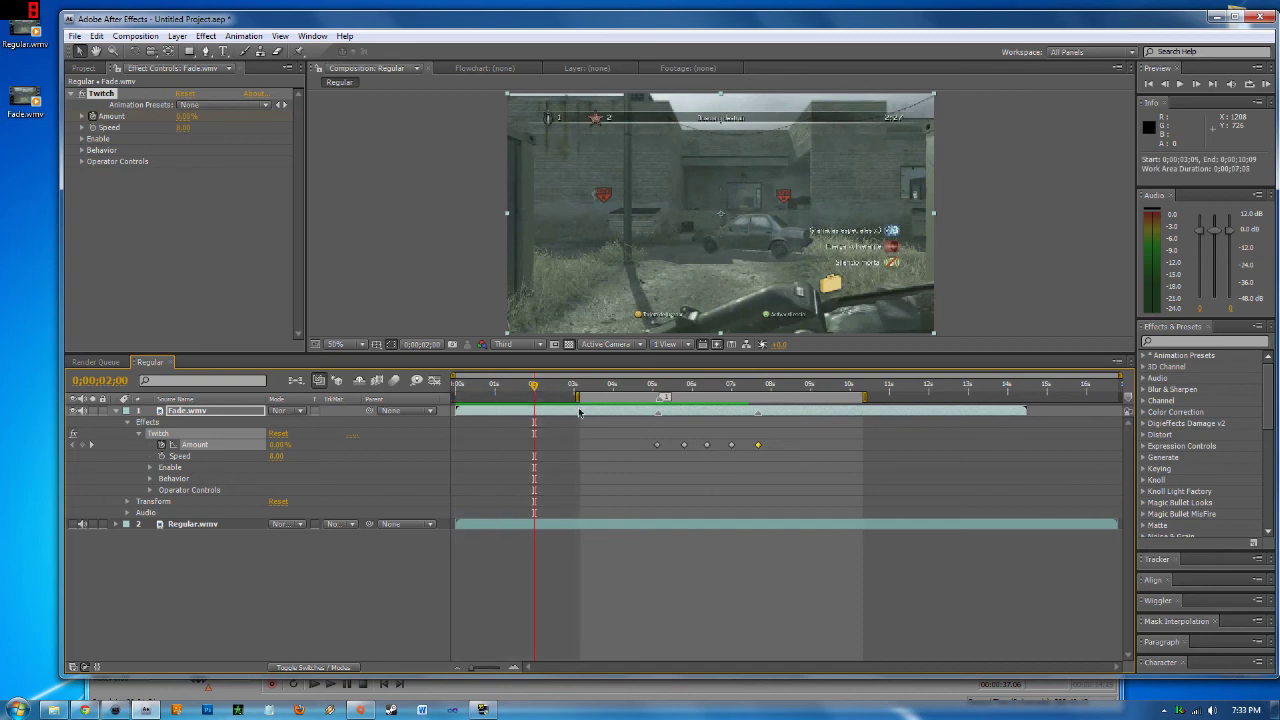
Run a RAM preview of the Twitch transition on Fade.wmv and return to 0;00;05;10
{"action": "key", "text": "KP_0"}
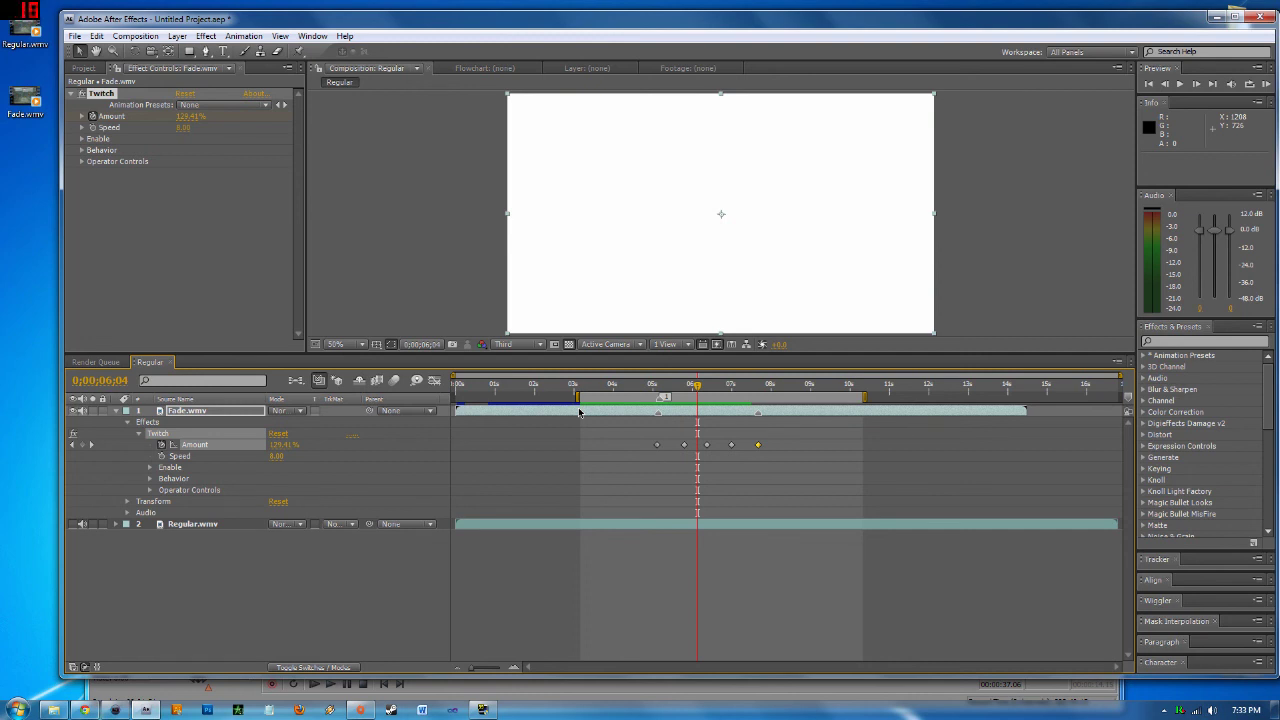
{"action": "left_click_drag", "start_coordinate": [712, 386], "coordinate": [666, 397]}
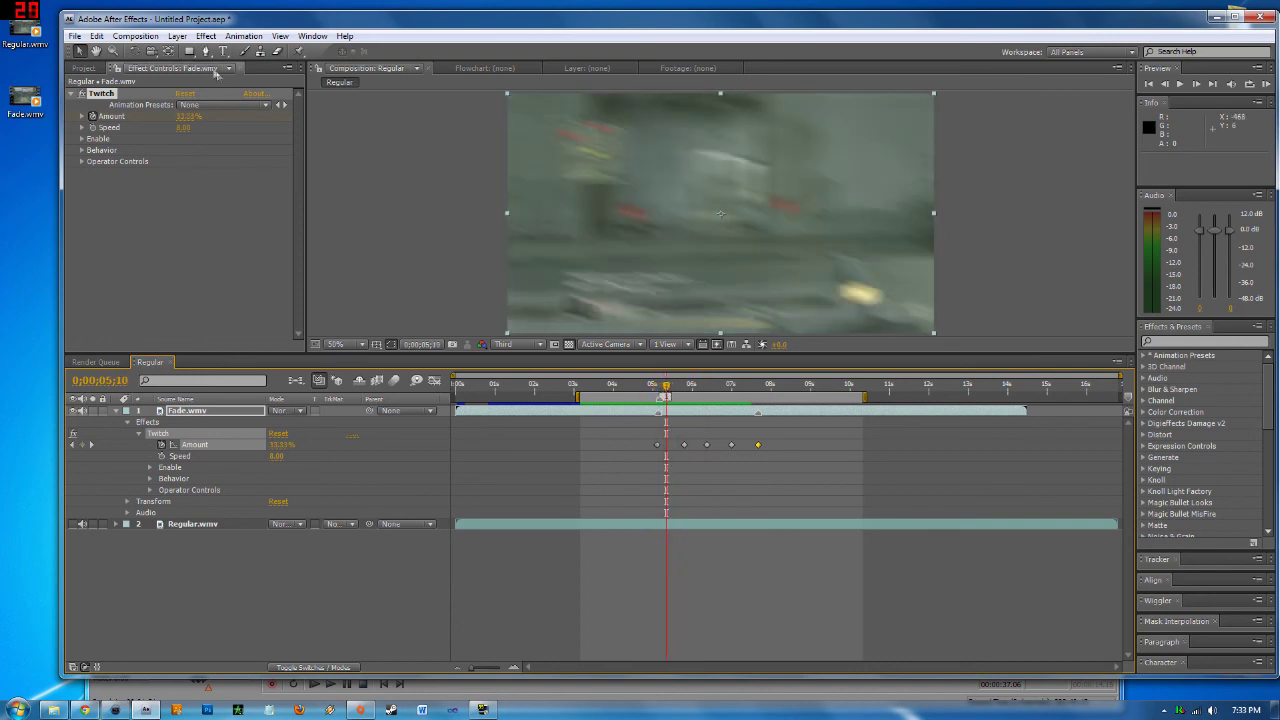
{"action": "left_click", "coordinate": [206, 36]}
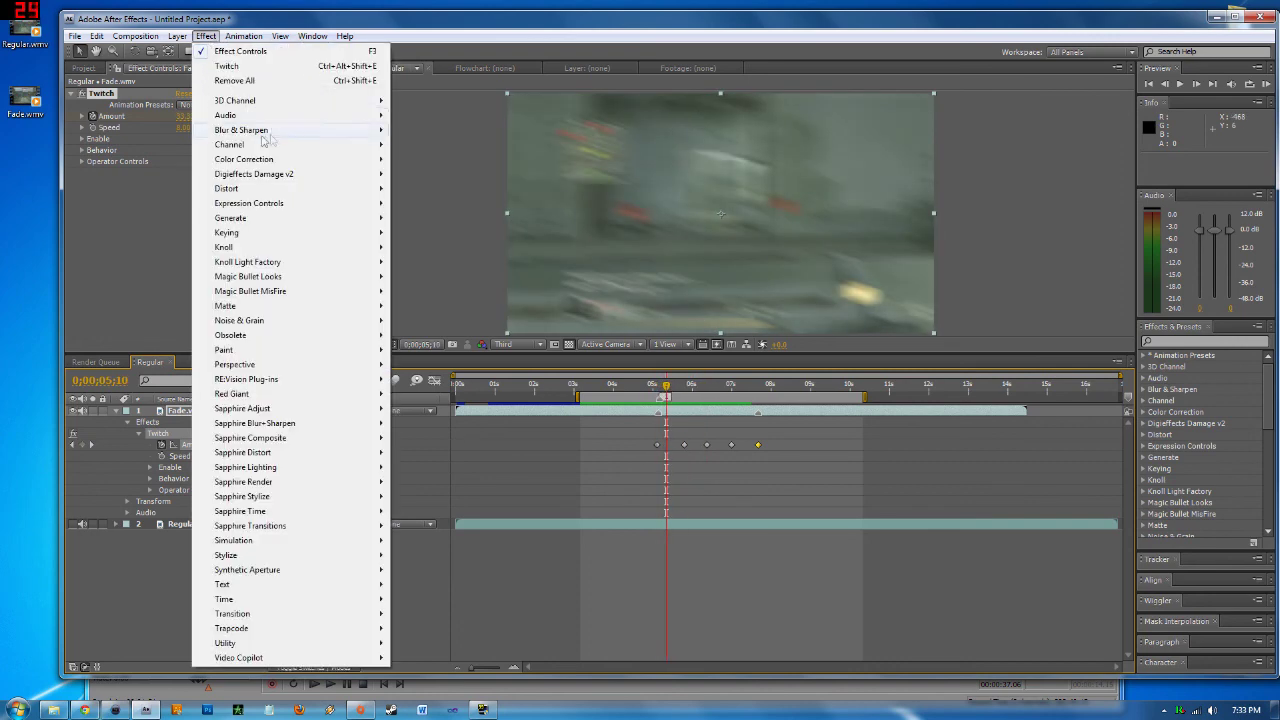
{"action": "mouse_move", "coordinate": [280, 150]}
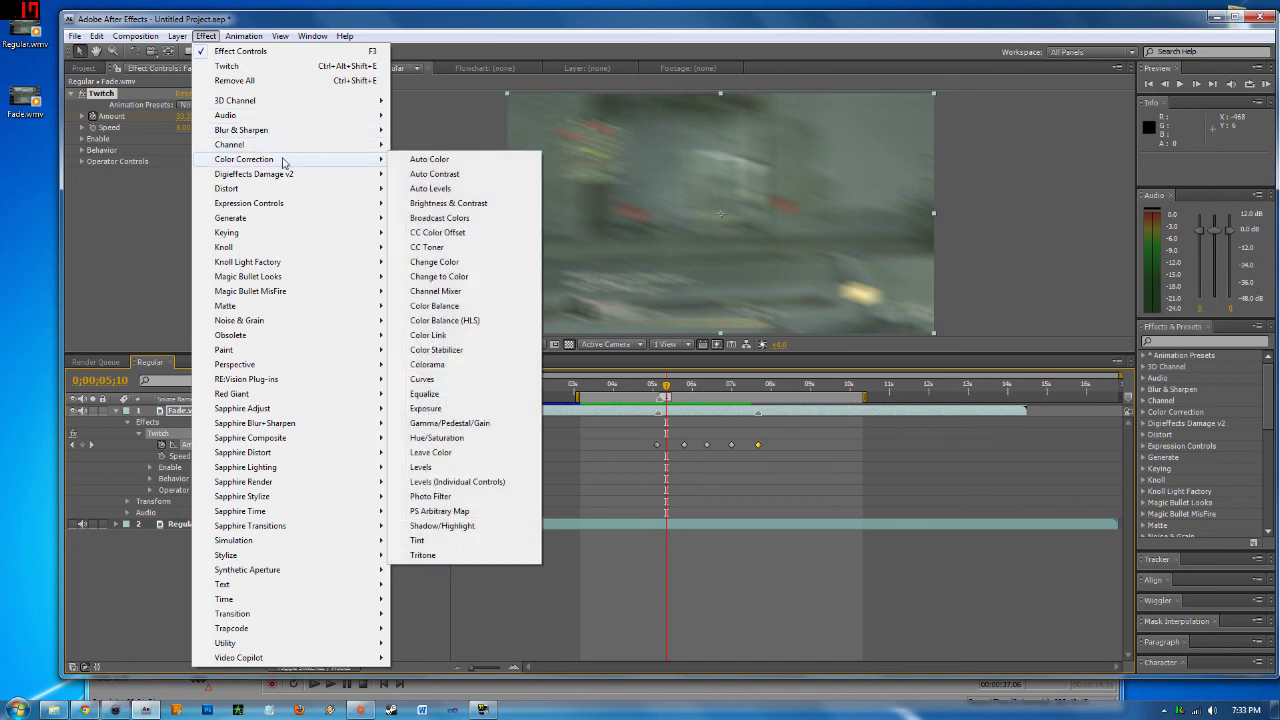
{"action": "mouse_move", "coordinate": [310, 190]}
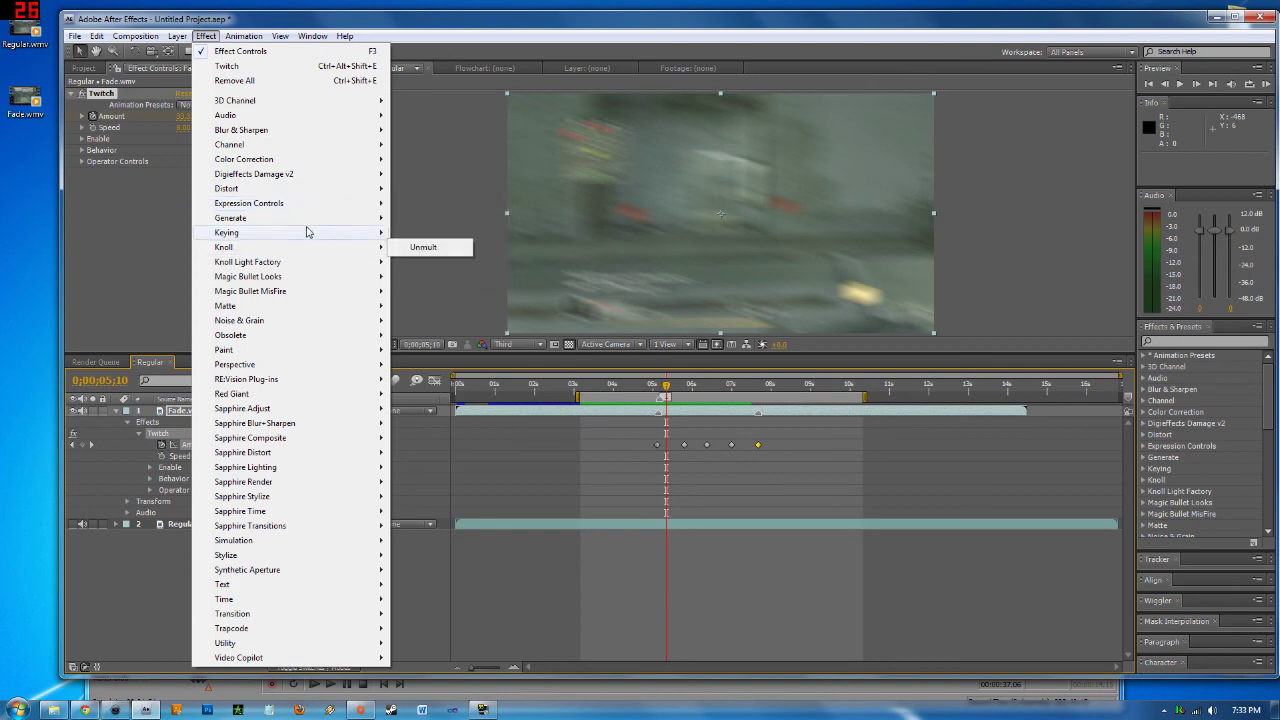
{"action": "mouse_move", "coordinate": [308, 232]}
{"action": "left_click", "coordinate": [133, 234]}
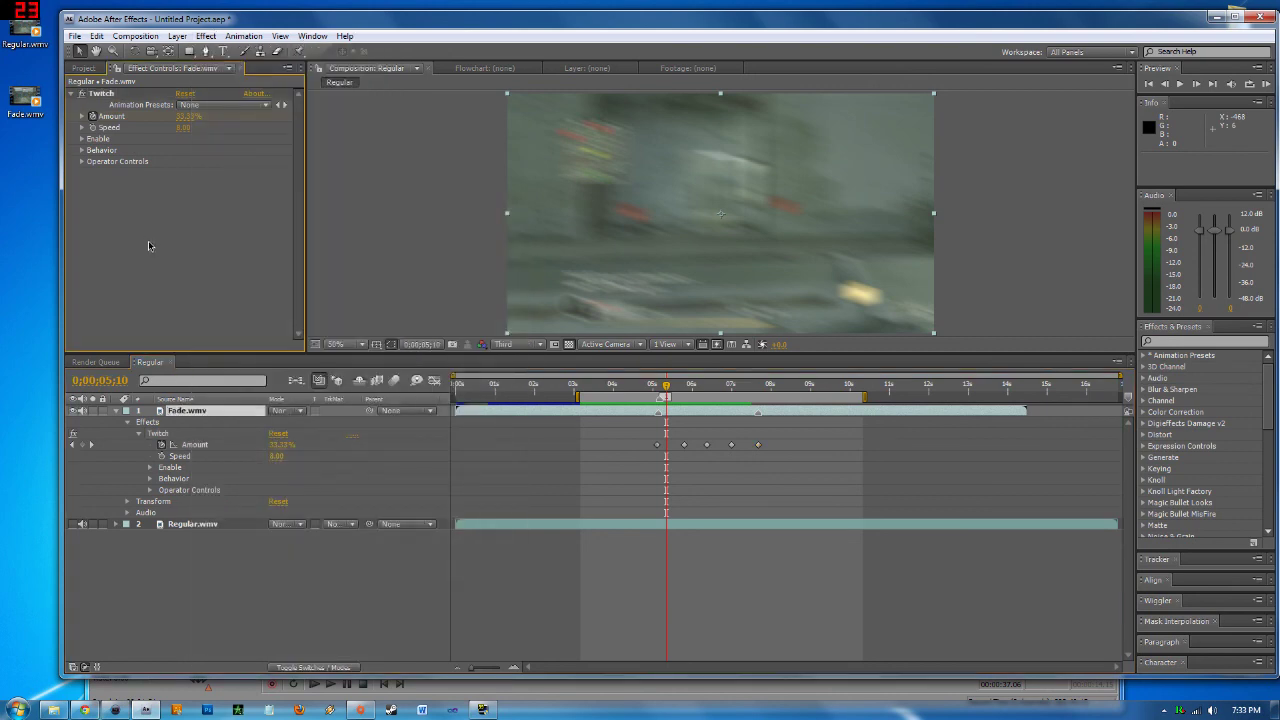
Scrub through Fade.wmv's Twitch keyframes from 0;00;05;10 to 0;00;07;12 to review the transition
{"action": "mouse_move", "coordinate": [666, 385]}
{"action": "left_mouse_down"}
{"action": "mouse_move", "coordinate": [588, 392]}
{"action": "mouse_move", "coordinate": [685, 397]}
{"action": "left_mouse_up"}
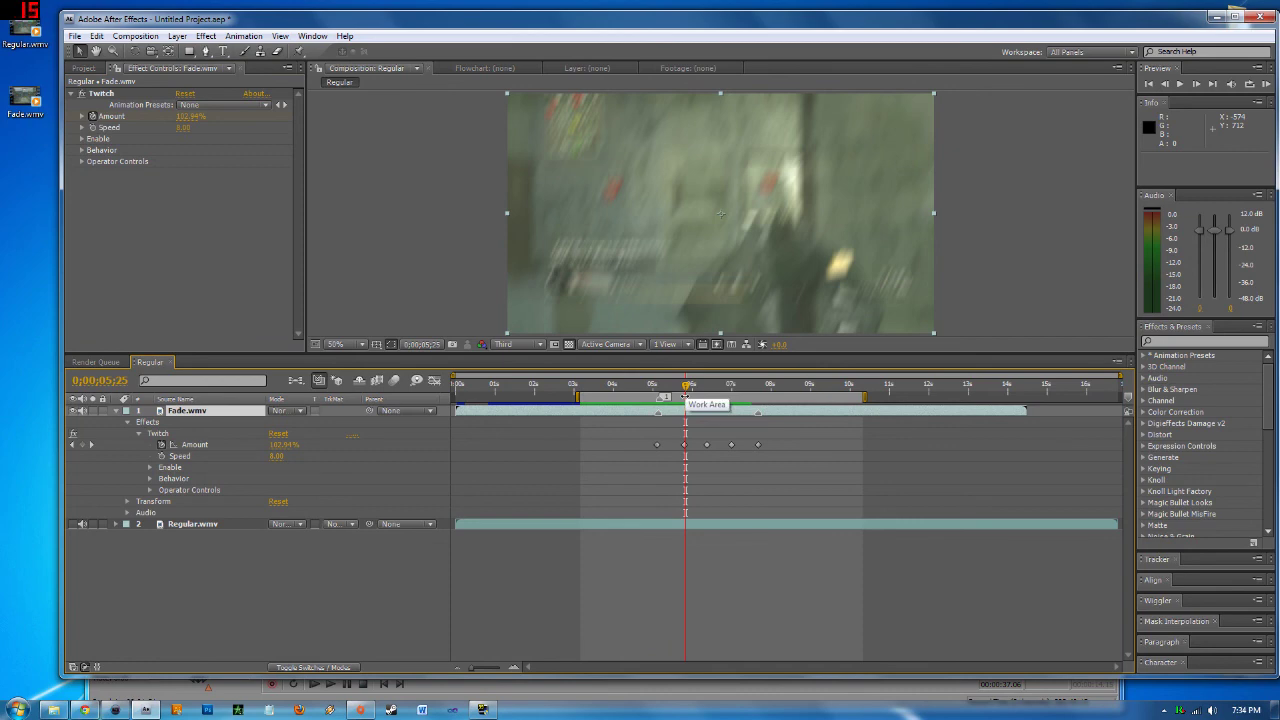
{"action": "left_click_drag", "start_coordinate": [688, 390], "coordinate": [748, 392]}
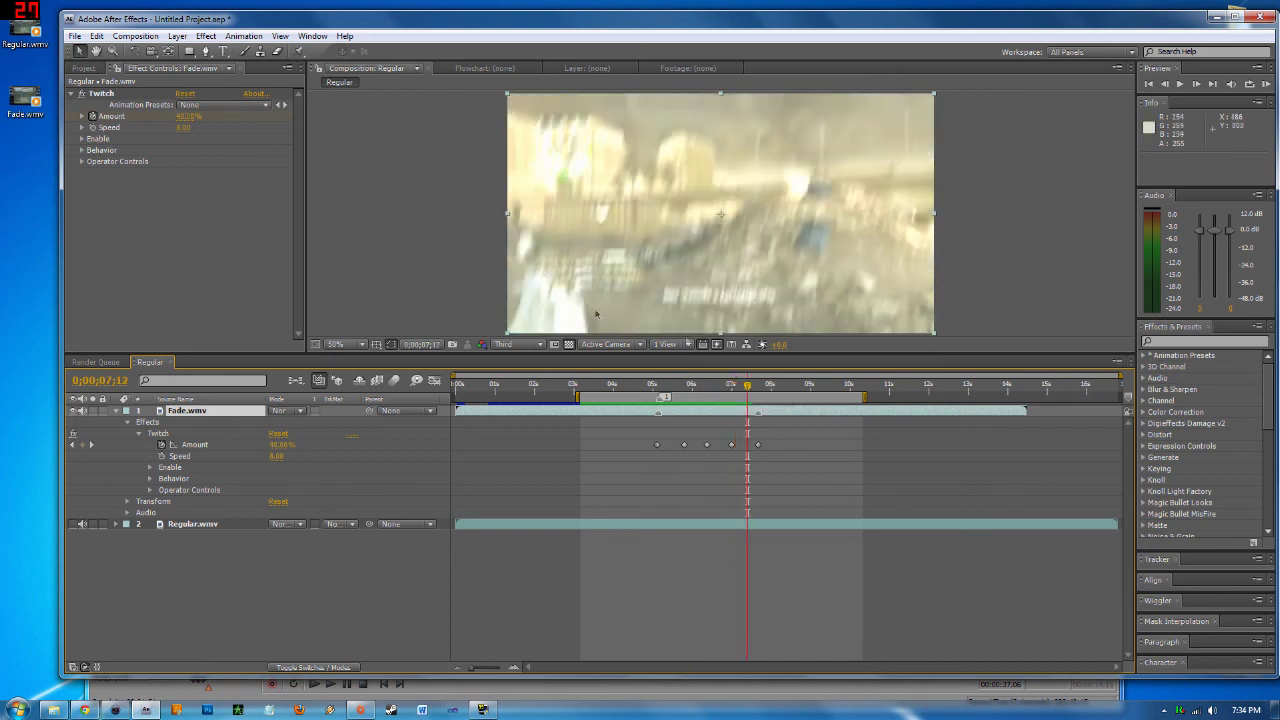